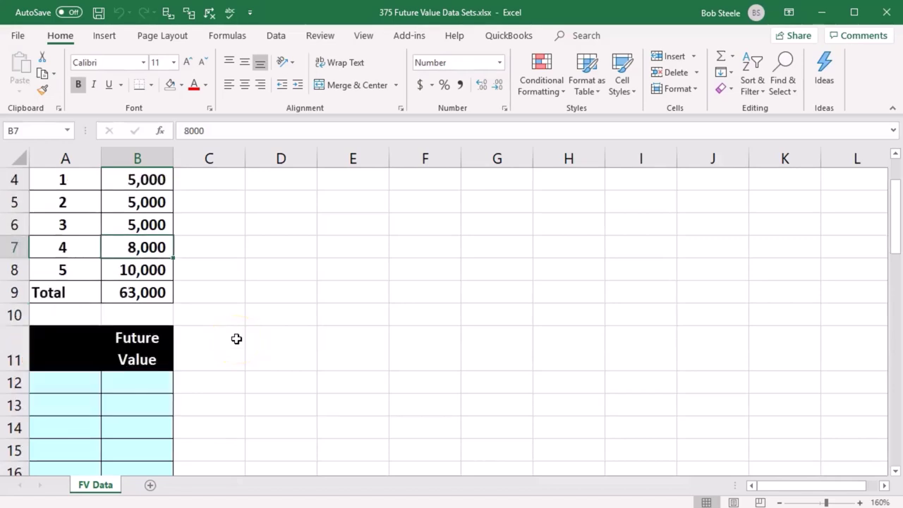
# Examine the empty future value table, the rate in B1 and the cash flows by year.
pyautogui.click(152, 382)
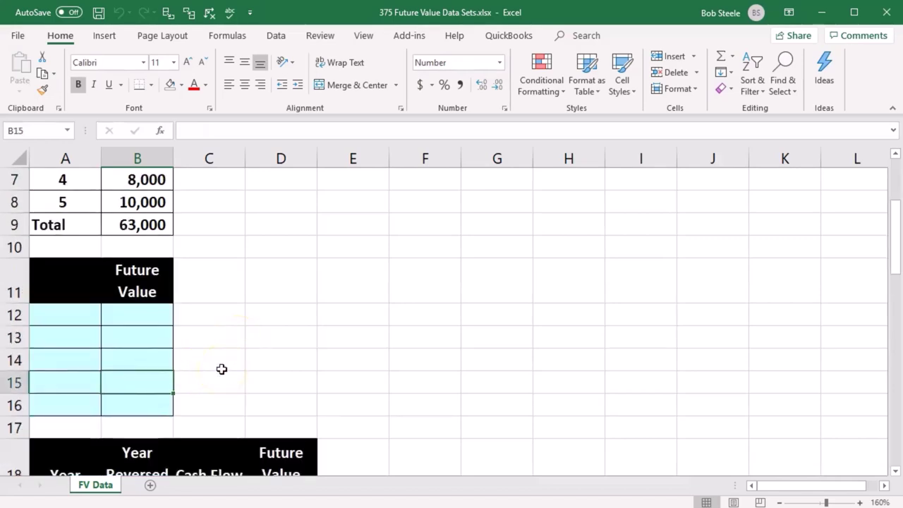
pyautogui.scroll(2, 221, 369)
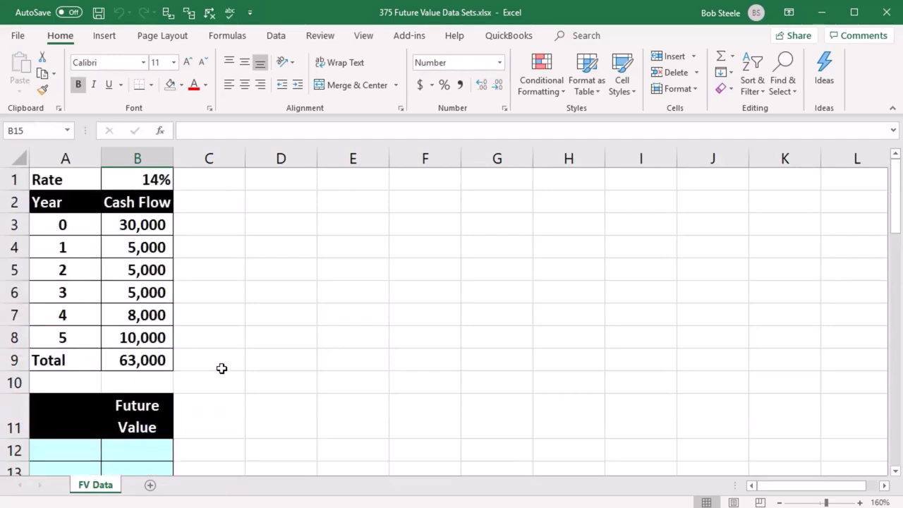
pyautogui.click(62, 312)
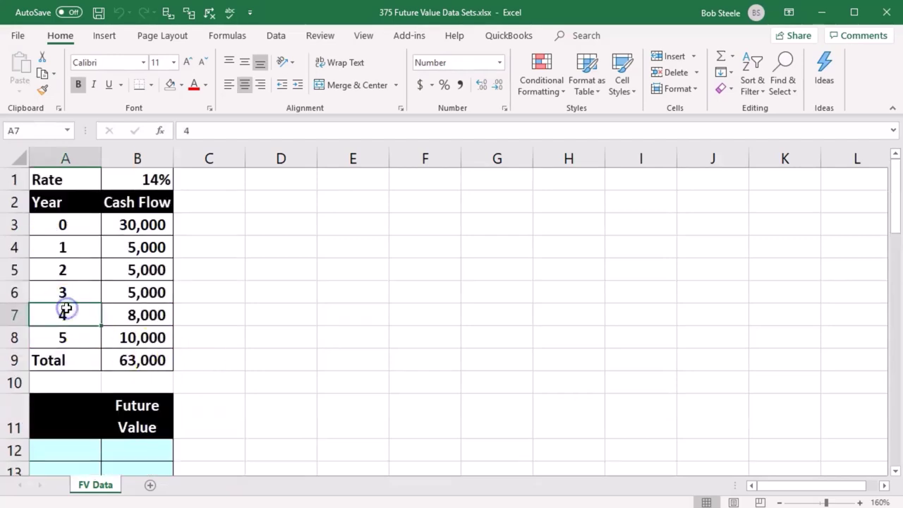
pyautogui.click(120, 295)
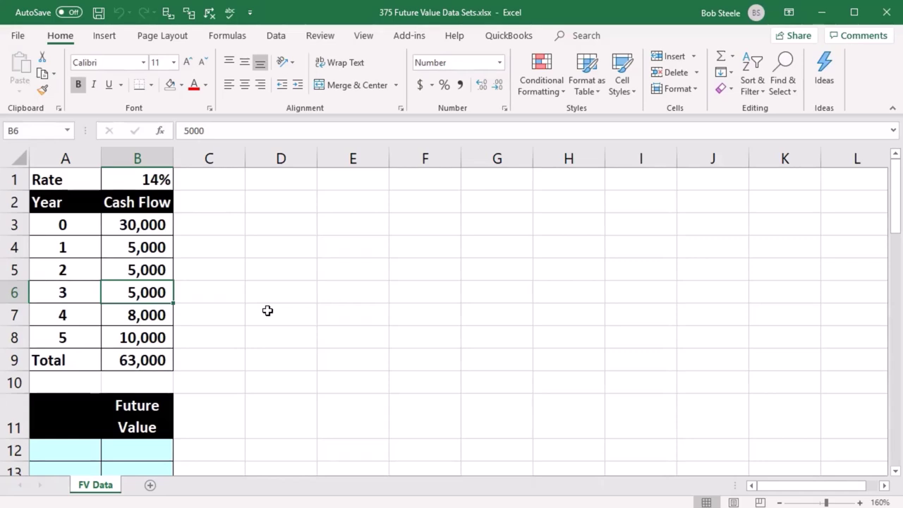
pyautogui.click(80, 174)
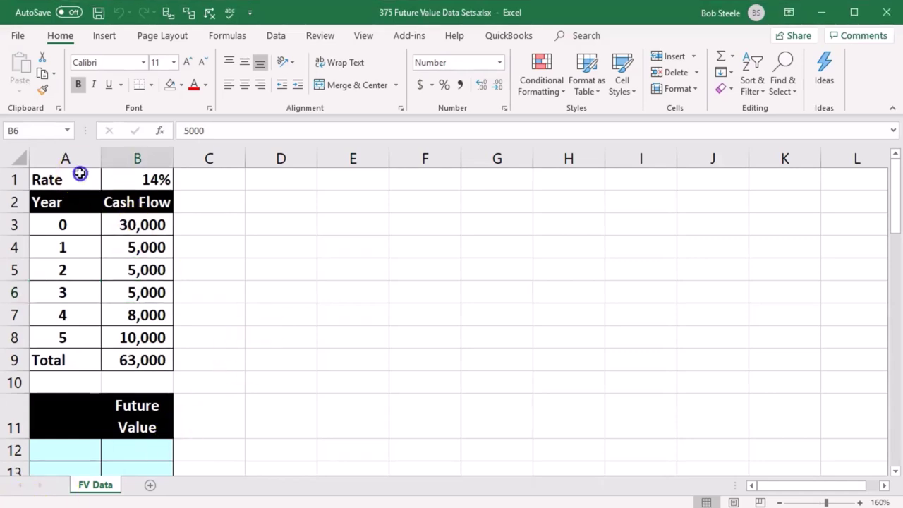
pyautogui.press('Right')
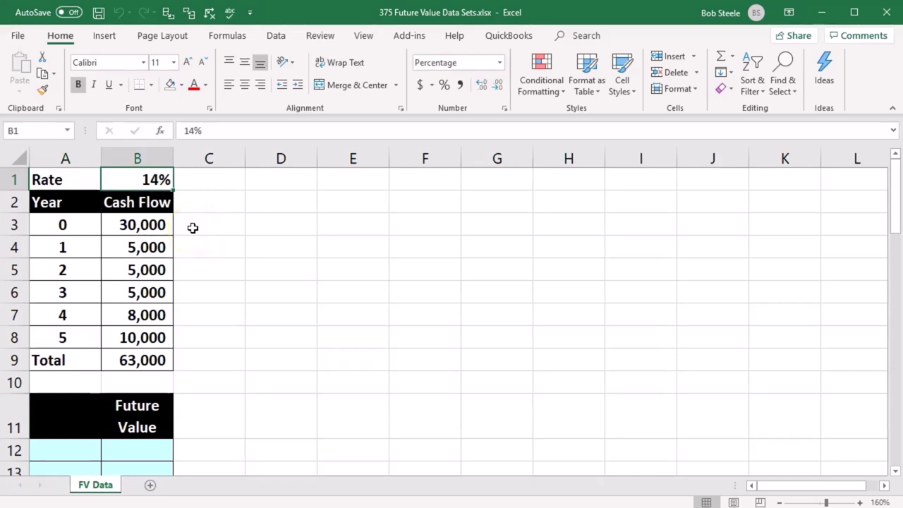
pyautogui.click(156, 225)
pyautogui.press('Down')
pyautogui.press('Down')
pyautogui.press('Down')
pyautogui.press('Down')
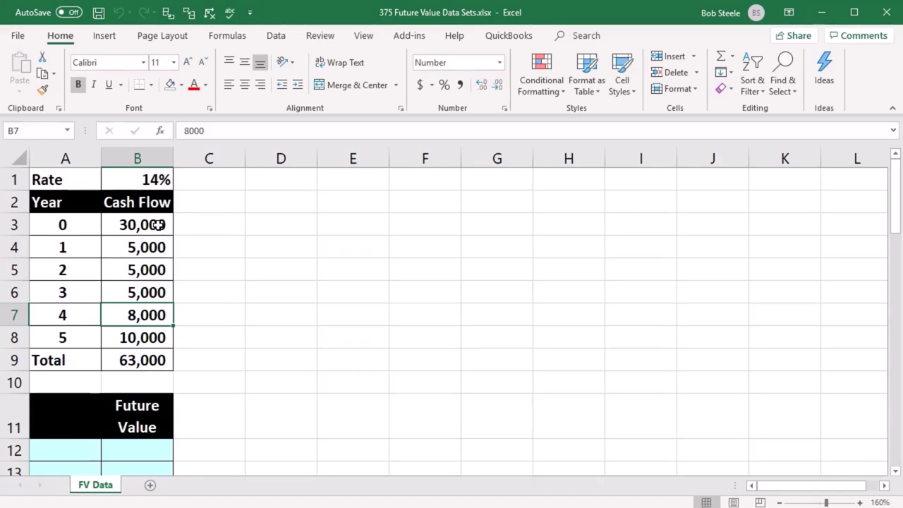
pyautogui.click(255, 203)
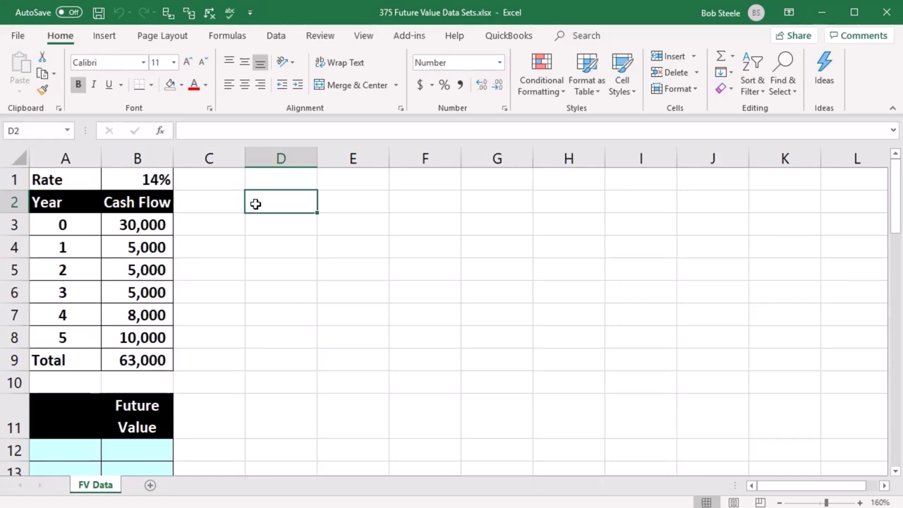
# Review the rate in B1 together with each cash flow from year 0 to year 5.
pyautogui.click(163, 181)
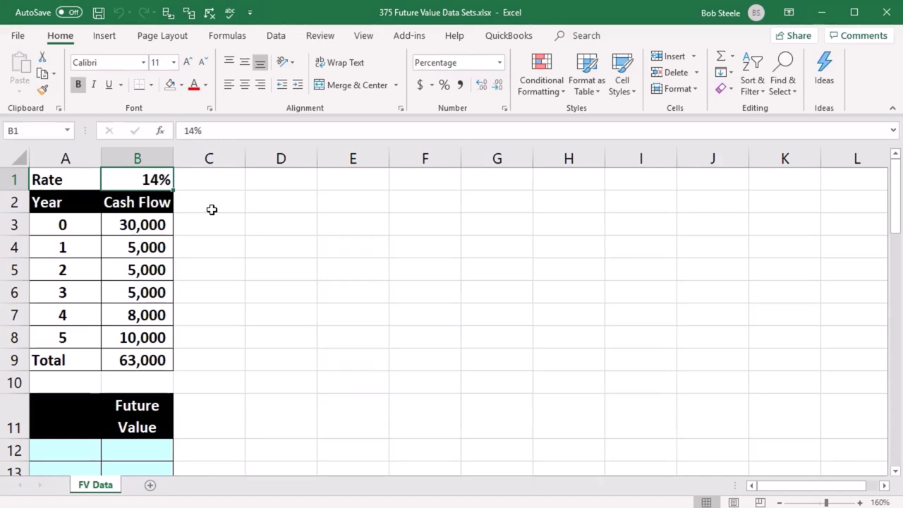
pyautogui.click(168, 225)
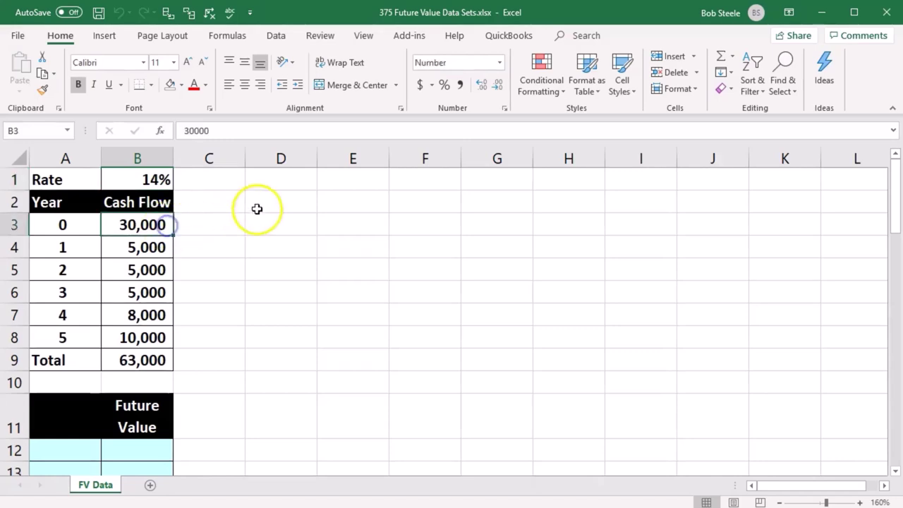
pyautogui.press('Down')
pyautogui.press('Down')
pyautogui.press('Down')
pyautogui.press('Down')
pyautogui.press('Down')
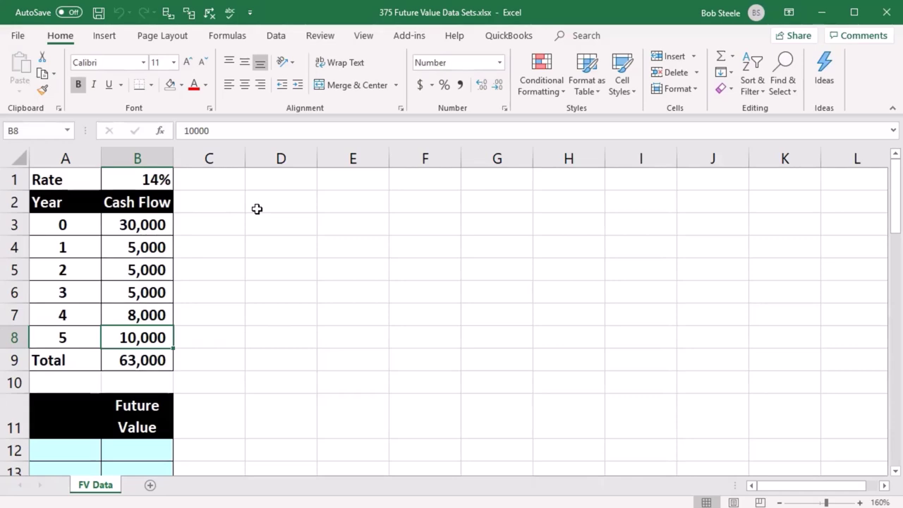
pyautogui.click(157, 179)
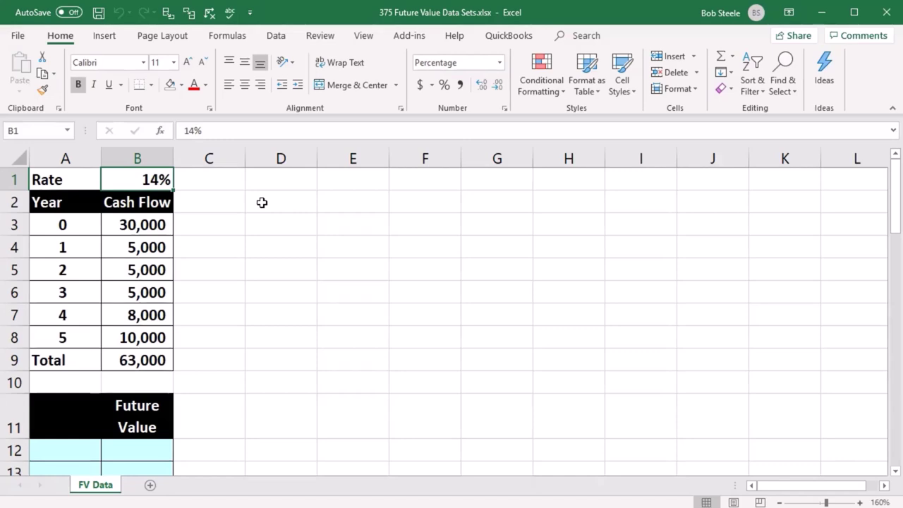
pyautogui.click(277, 182)
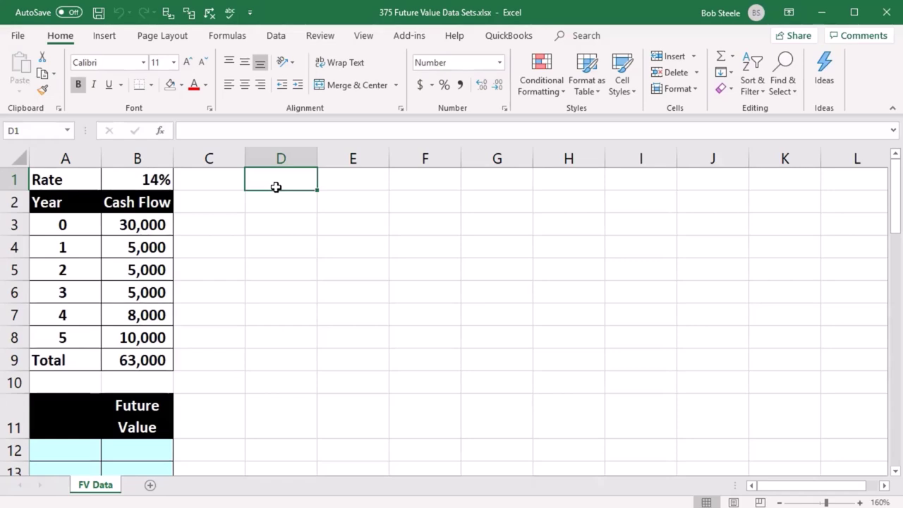
pyautogui.press('Down')
pyautogui.press('Left')
pyautogui.press('Left')
pyautogui.press('Left')
pyautogui.press('Down')
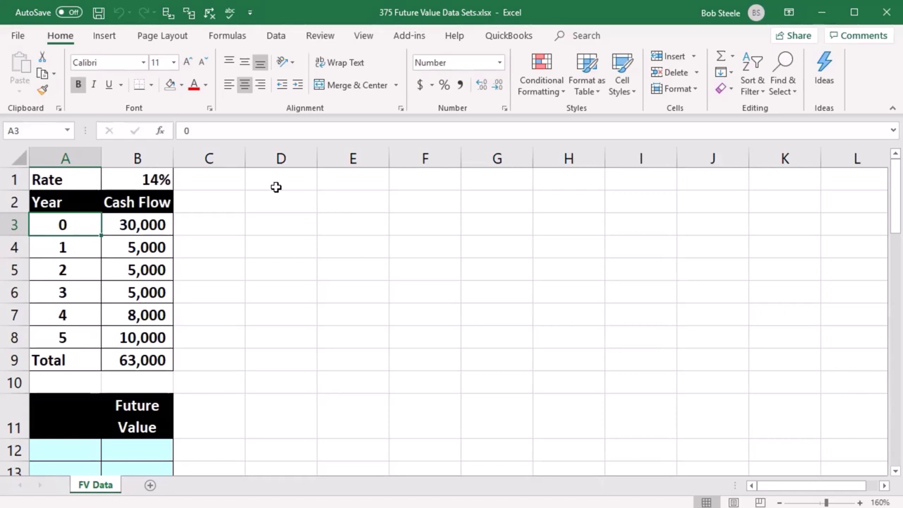
pyautogui.press('Right')
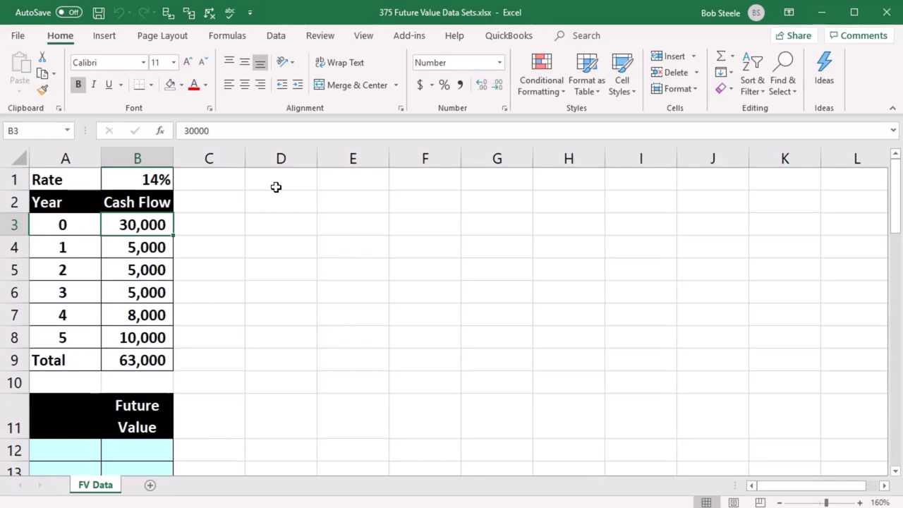
pyautogui.press('Down')
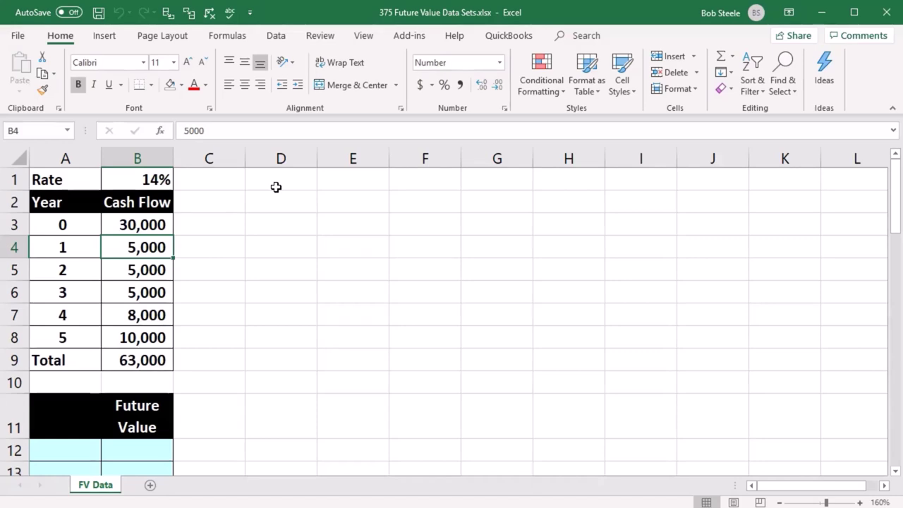
pyautogui.press('Down')
pyautogui.press('Down')
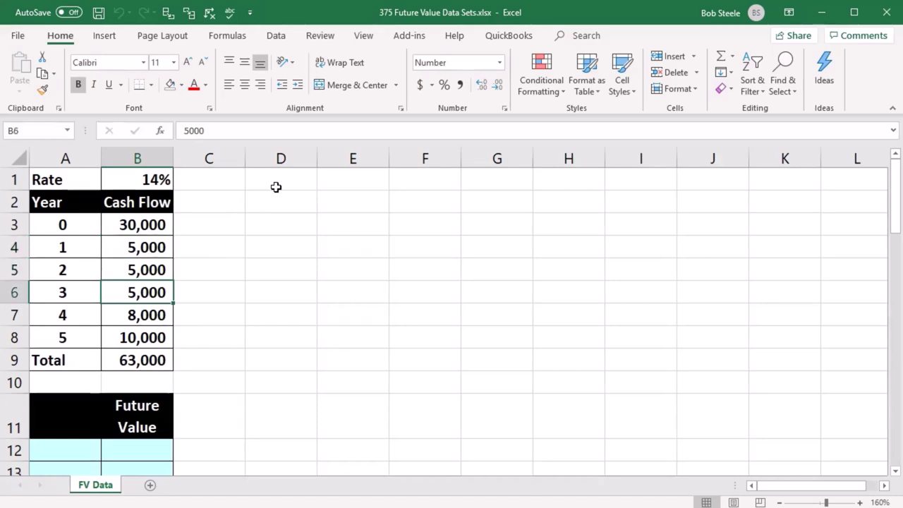
pyautogui.press('Down')
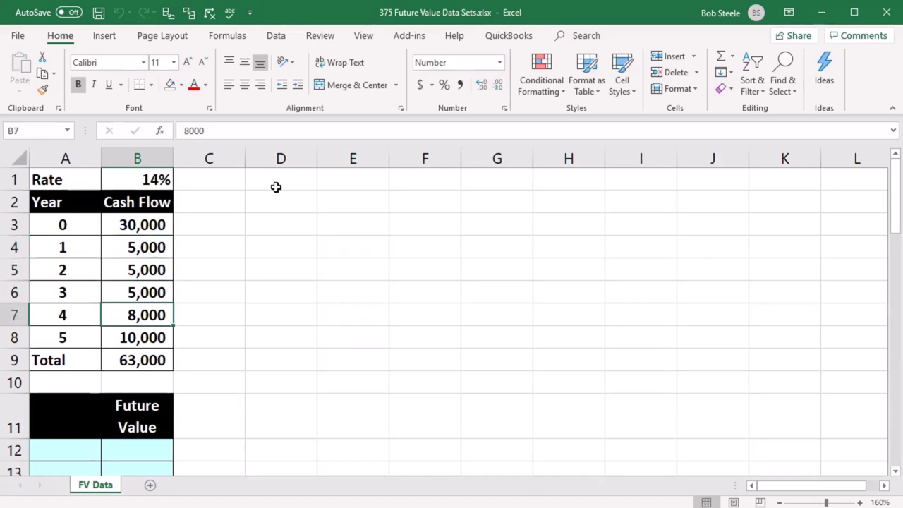
pyautogui.press('Down')
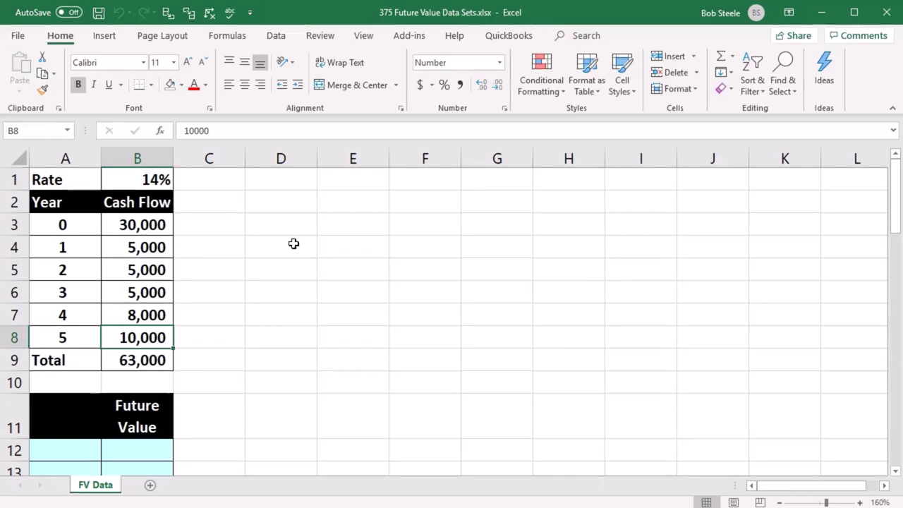
# Examine the cash flow total in B9 against the yearly amounts and the sequence of years 1 to 5.
pyautogui.click(158, 358)
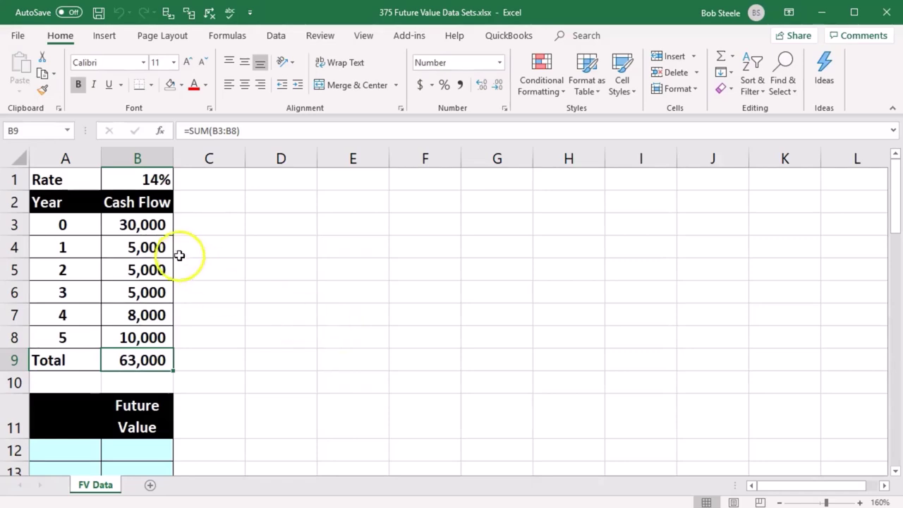
pyautogui.click(160, 225)
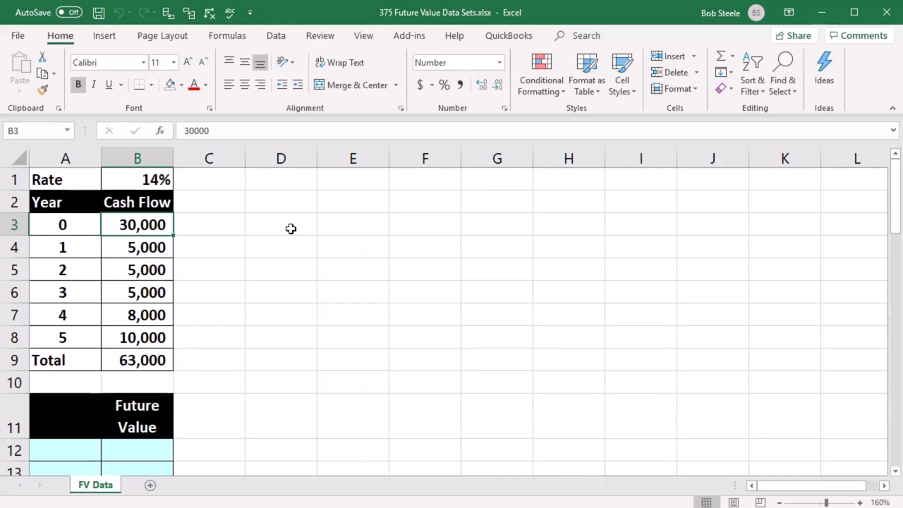
pyautogui.press('Down')
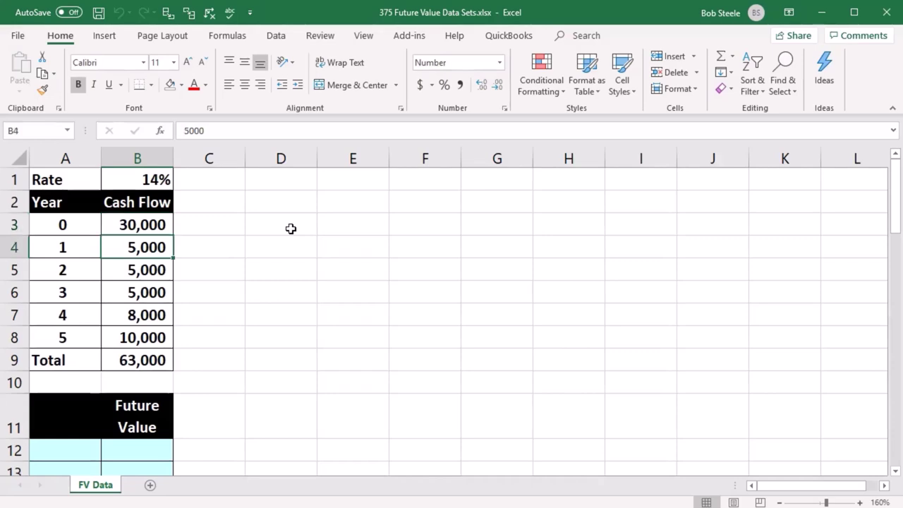
pyautogui.press('Down')
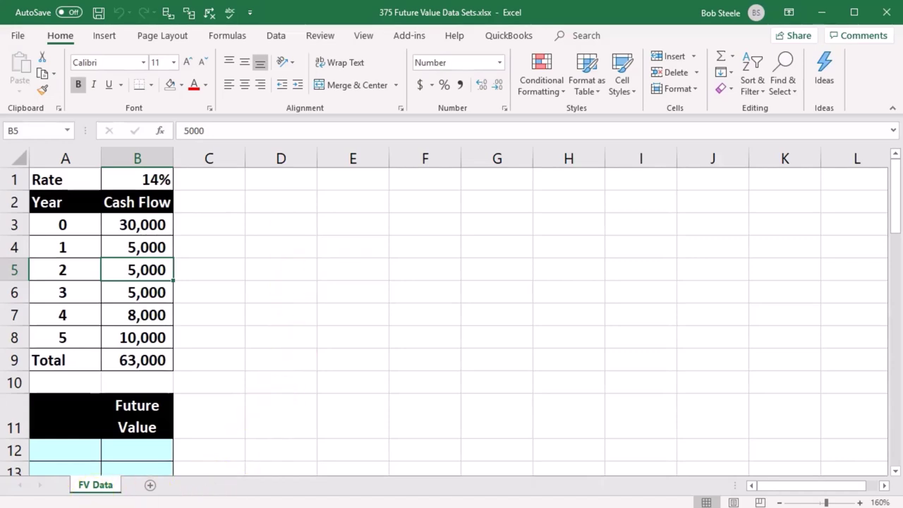
pyautogui.click(227, 330)
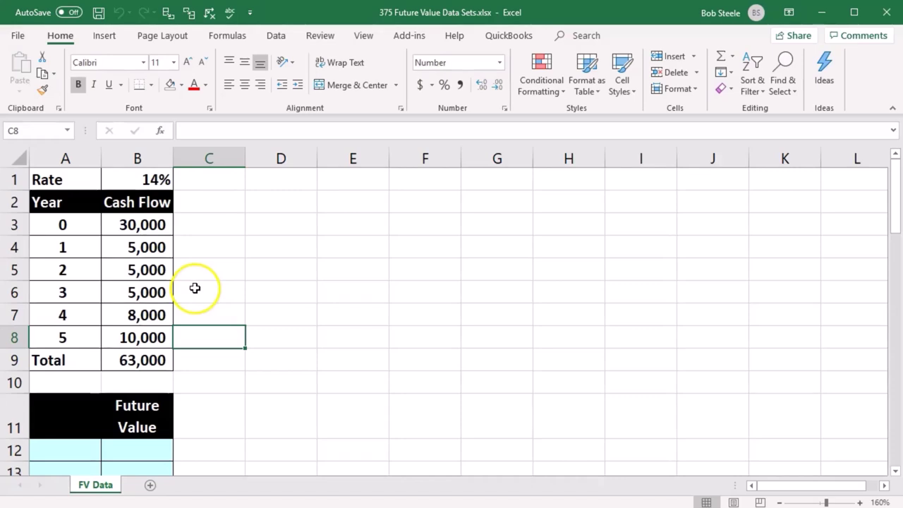
pyautogui.click(83, 252)
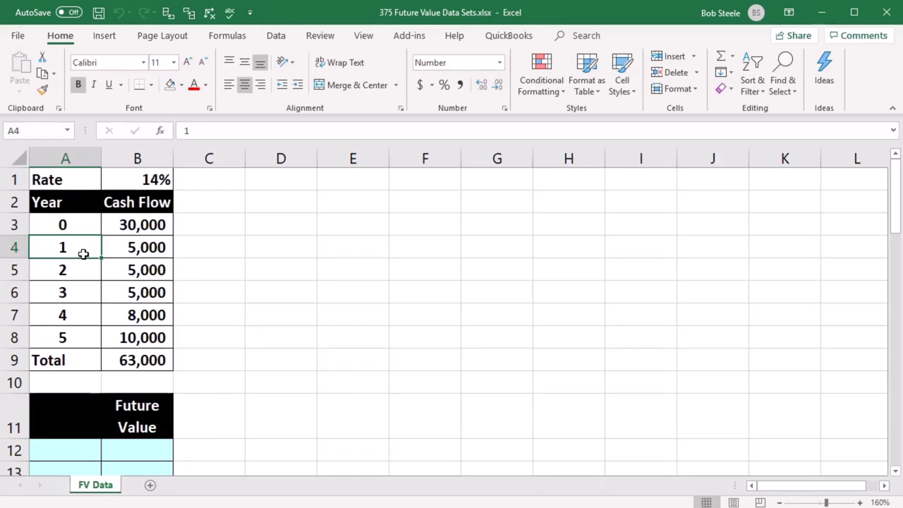
pyautogui.press('Down')
pyautogui.press('Down')
pyautogui.press('Down')
pyautogui.press('Down')
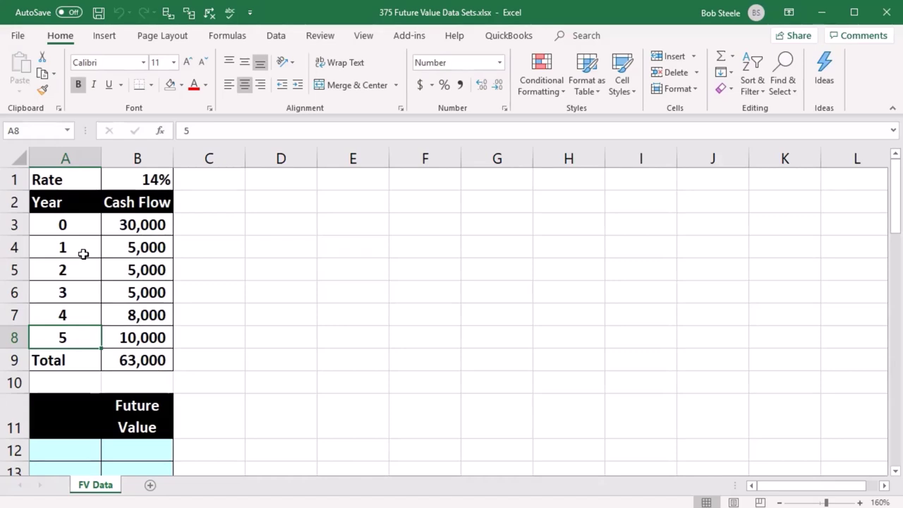
pyautogui.click(158, 227)
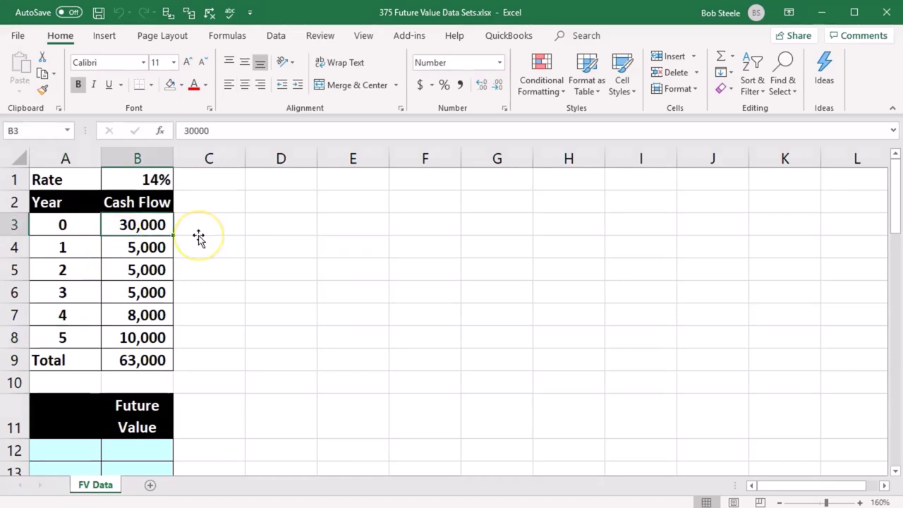
pyautogui.press('Down')
pyautogui.press('Right')
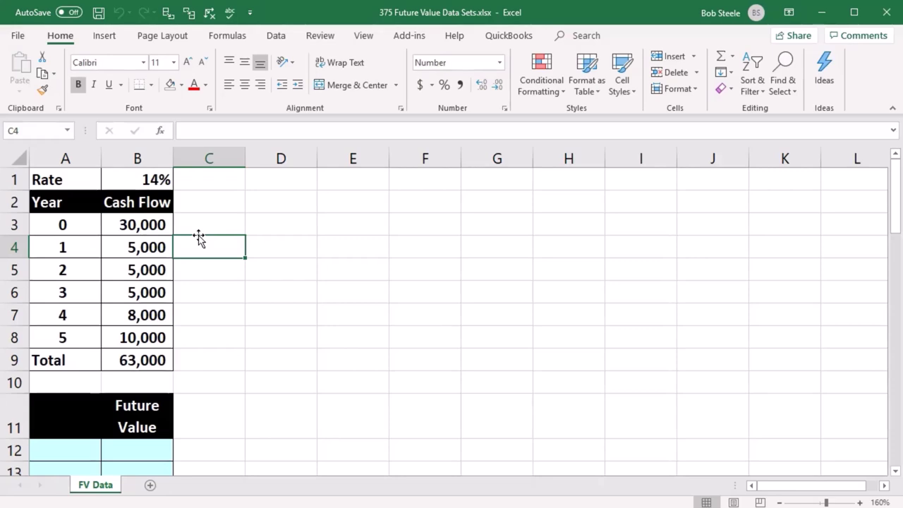
pyautogui.press('Down')
pyautogui.press('Down')
pyautogui.press('Down')
pyautogui.press('Down')
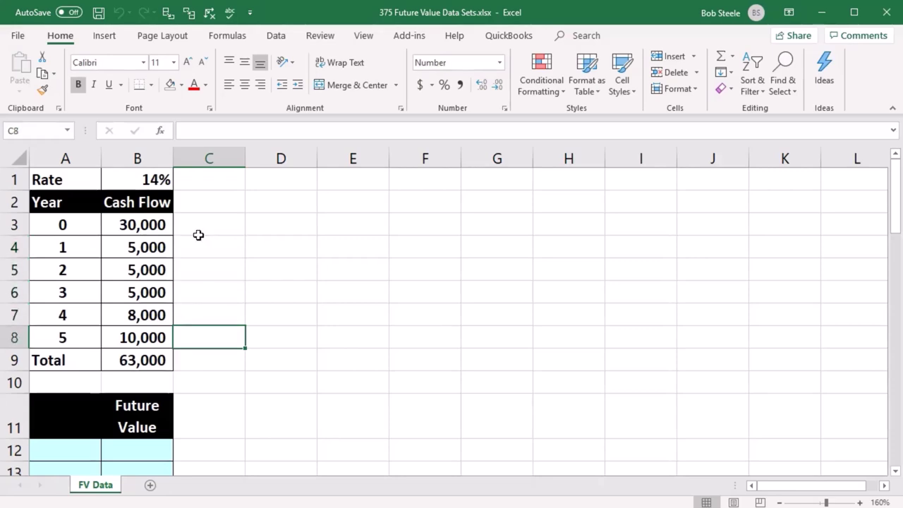
pyautogui.press('Up')
pyautogui.press('Down')
# Label the first row of the future value table "Year 0" in cell A12.
pyautogui.click(207, 381)
pyautogui.scroll(-2, 207, 377)
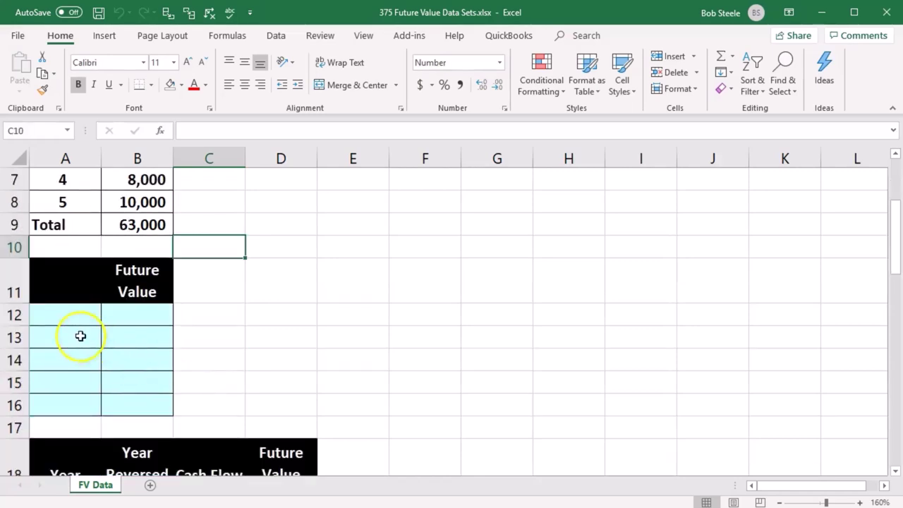
pyautogui.click(68, 324)
pyautogui.write('Year ')
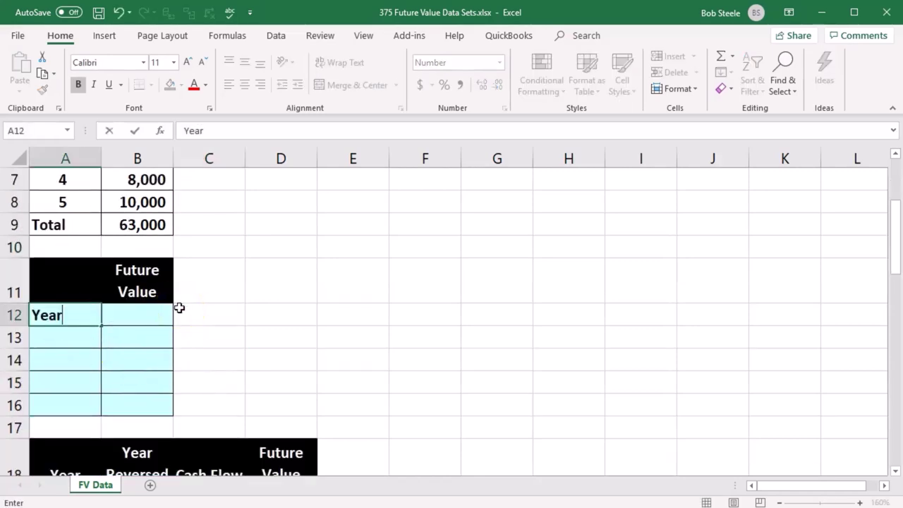
pyautogui.write('0')
pyautogui.press('Tab')
# Start a negative FV formula in B12 for Year 0, using the rate in B1.
pyautogui.scroll(1, 193, 274)
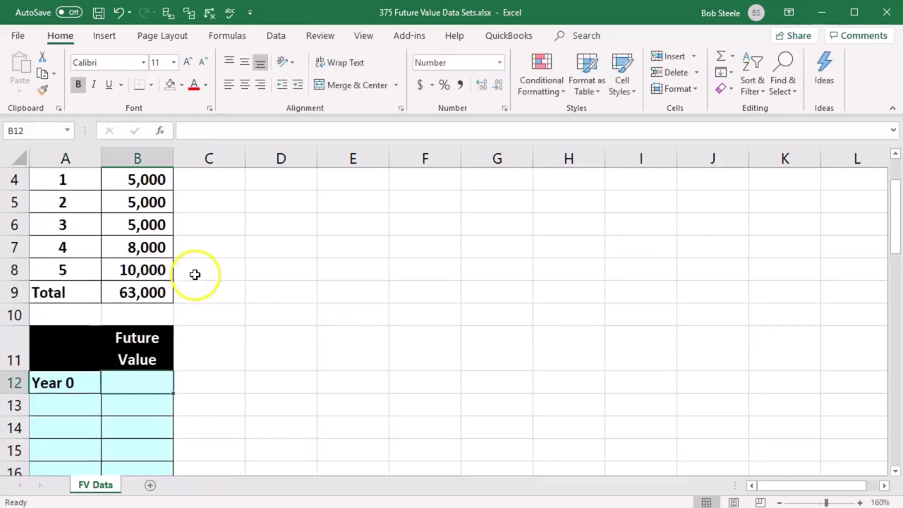
pyautogui.scroll(1, 221, 281)
pyautogui.click(138, 223)
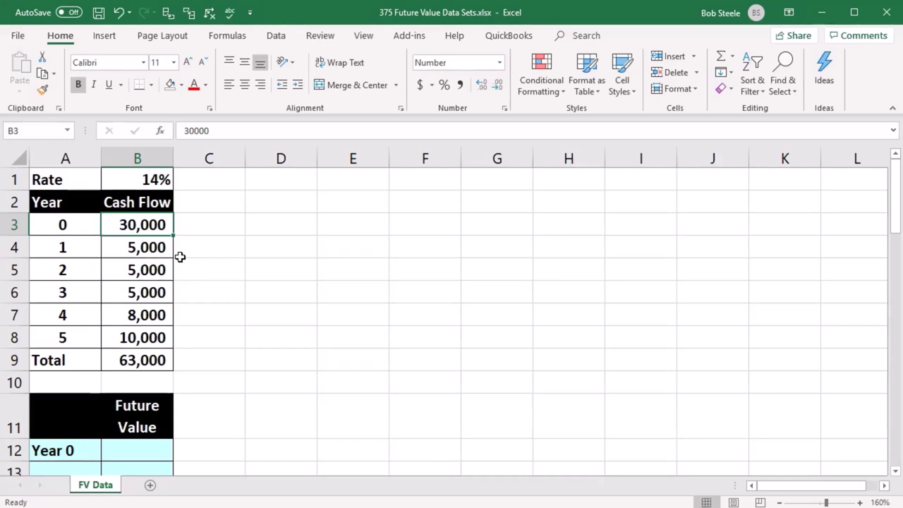
pyautogui.click(166, 444)
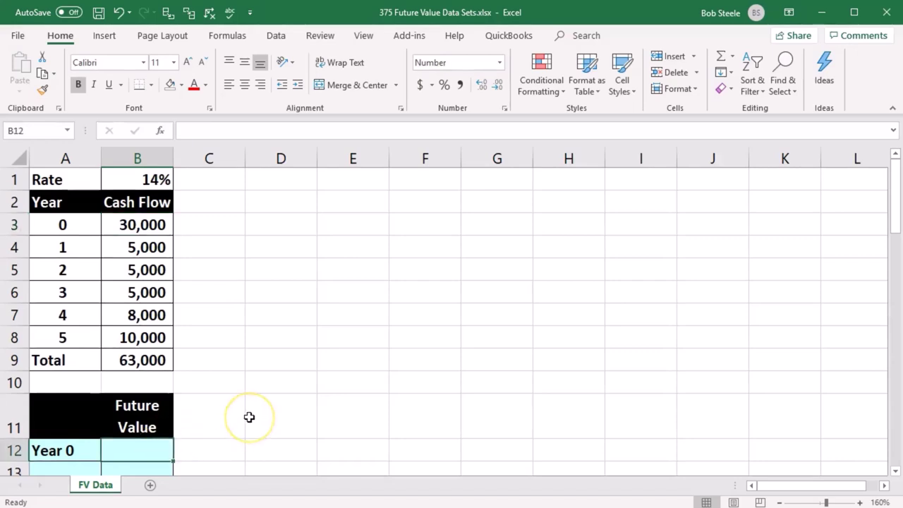
pyautogui.write('-fv')
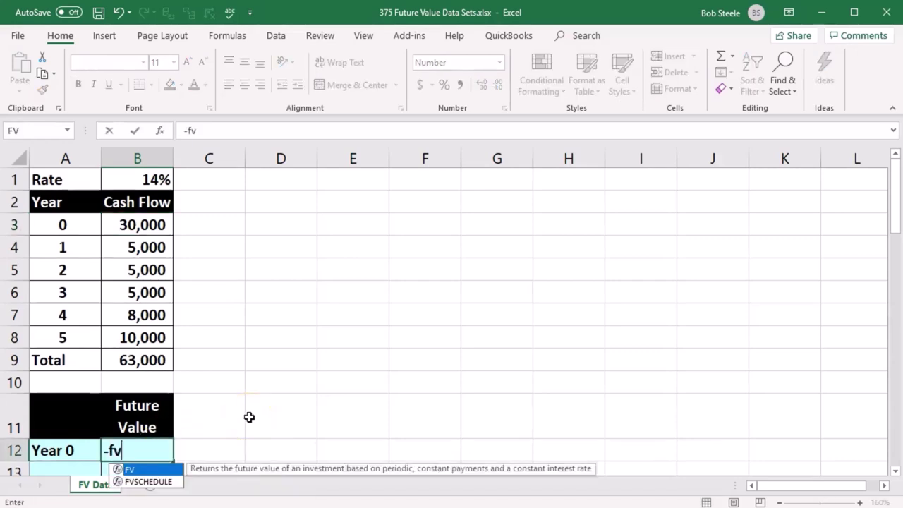
pyautogui.scroll(-1, 249, 417)
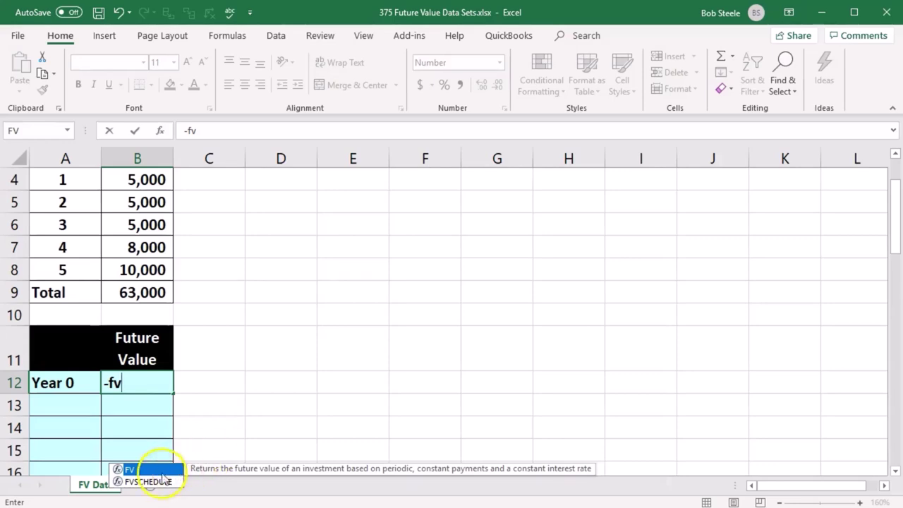
pyautogui.doubleClick(139, 471)
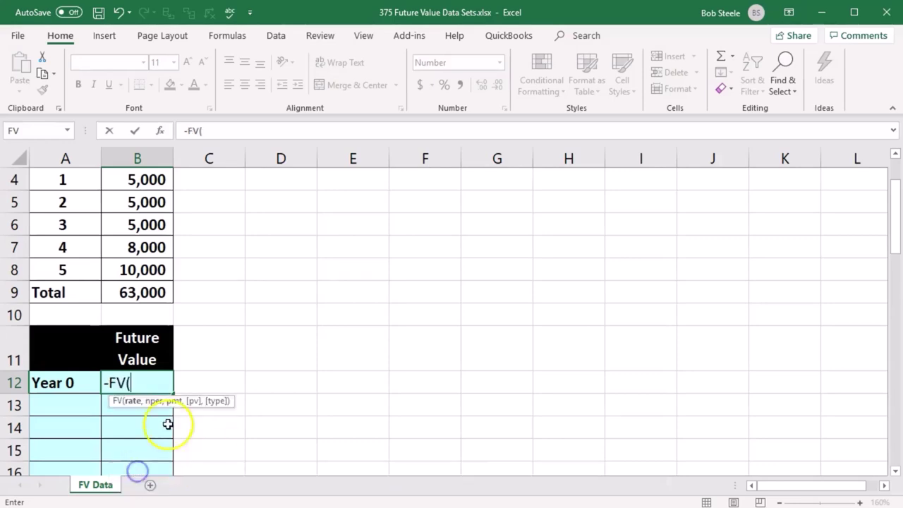
pyautogui.scroll(1, 211, 416)
pyautogui.click(153, 179)
pyautogui.scroll(-2, 332, 326)
pyautogui.write(',')
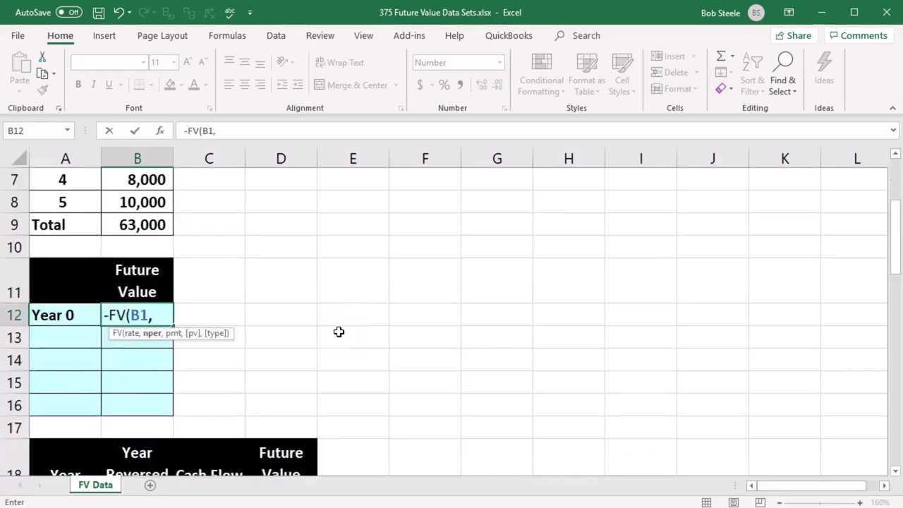
# Use the year 5 cell A8 as the number of periods in the Year 0 FV formula.
pyautogui.scroll(1, 339, 332)
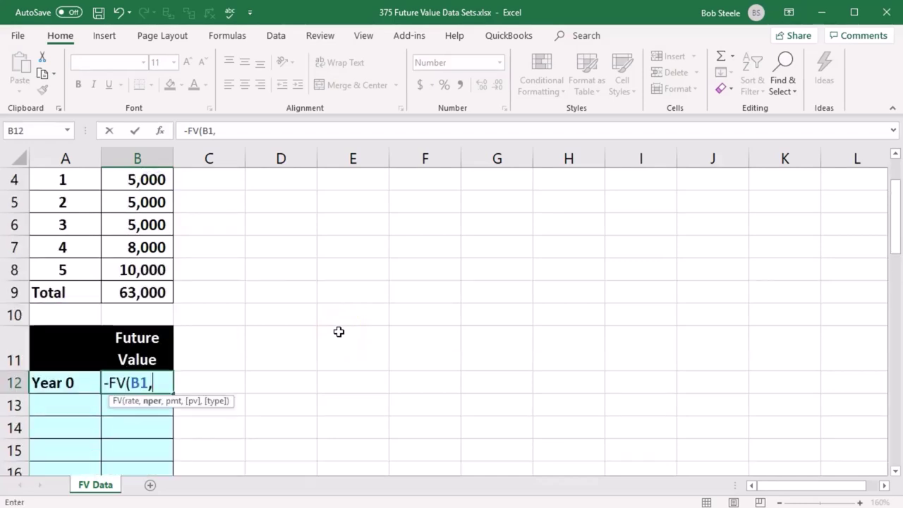
pyautogui.click(85, 273)
pyautogui.scroll(1, 230, 296)
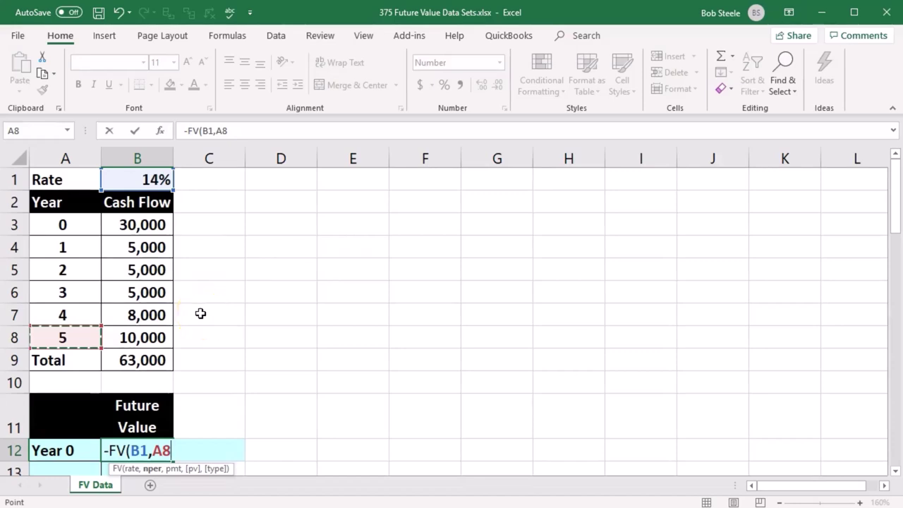
pyautogui.scroll(-1, 201, 313)
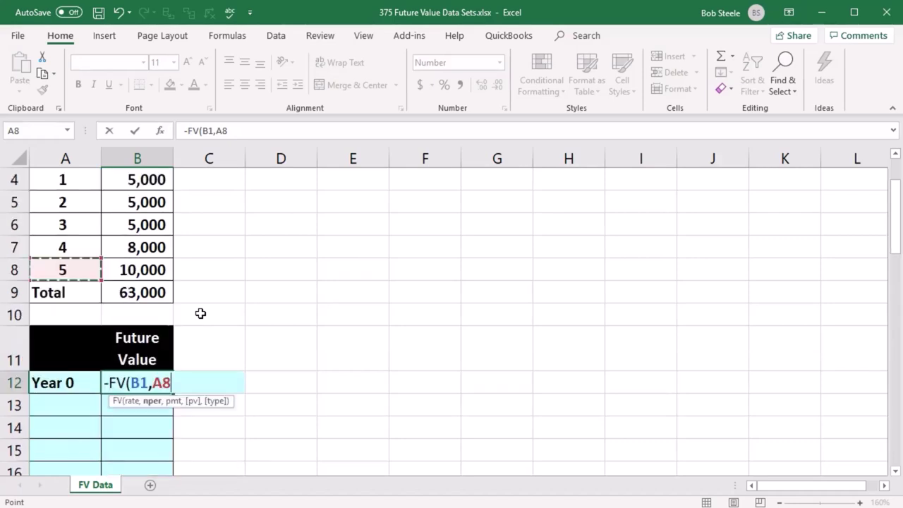
pyautogui.write(',')
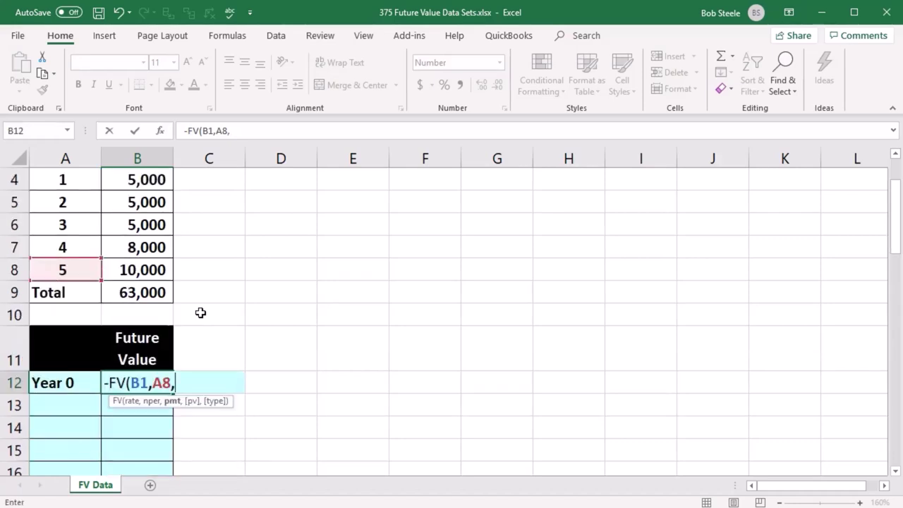
# Finish the Year 0 formula with a payment of 0 and the year 0 cash flow in B3 as present value.
pyautogui.write('0,')
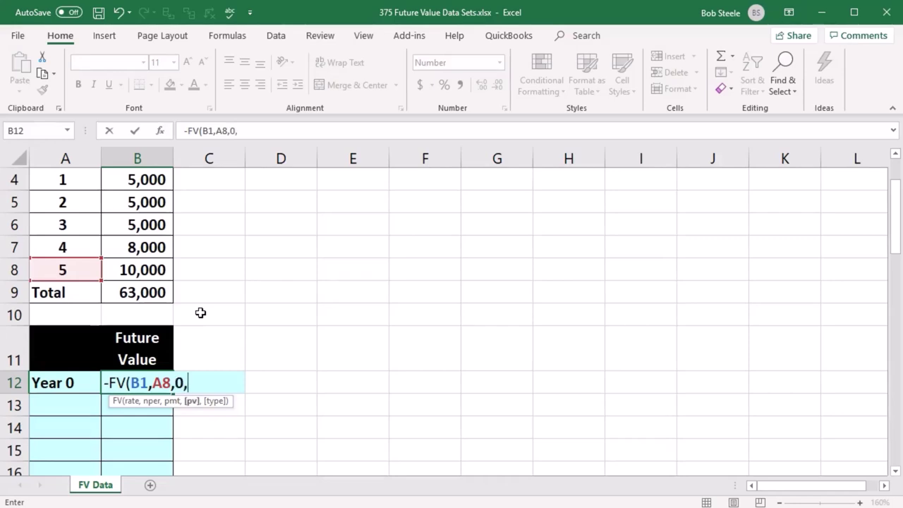
pyautogui.scroll(1, 264, 324)
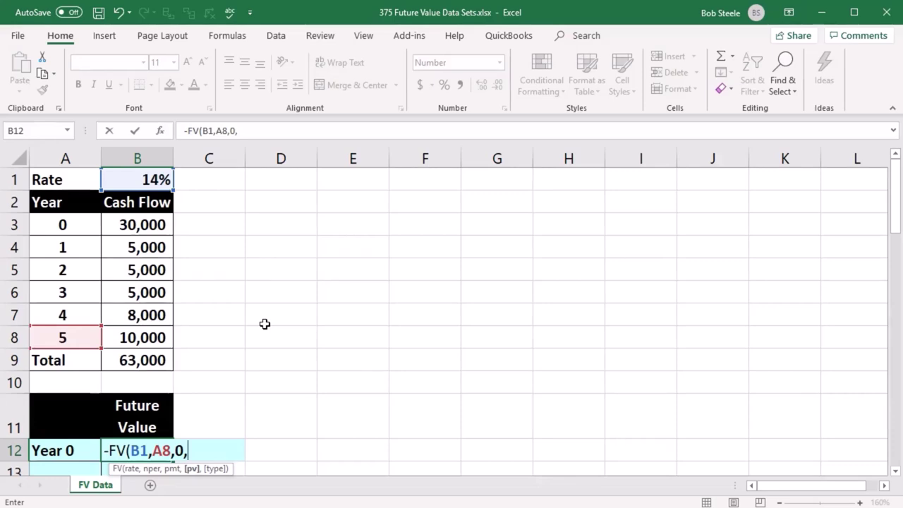
pyautogui.click(159, 227)
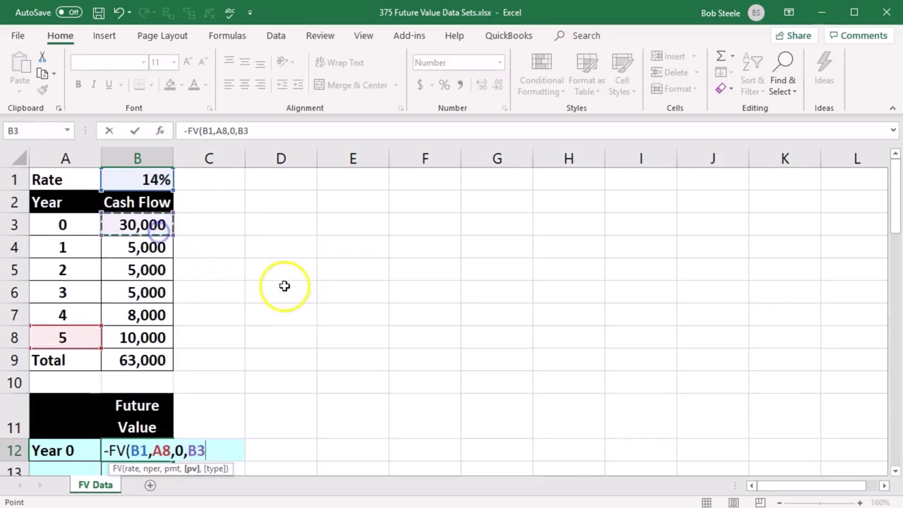
pyautogui.scroll(-1, 285, 286)
pyautogui.press('Return')
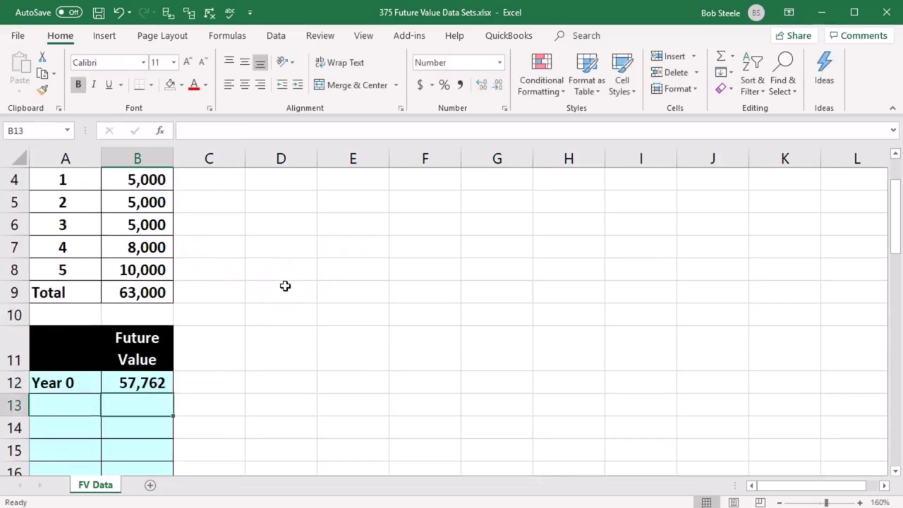
# Label the second row of the future value table "Year 1-5" in cell A13.
pyautogui.click(75, 405)
pyautogui.scroll(1, 263, 395)
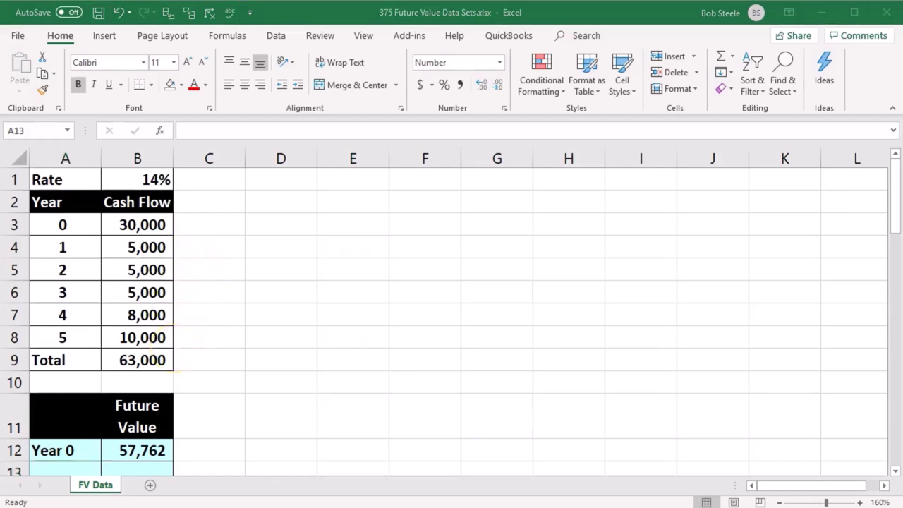
pyautogui.hotkey('ctrl', 'c')
pyautogui.scroll(-1, 331, 332)
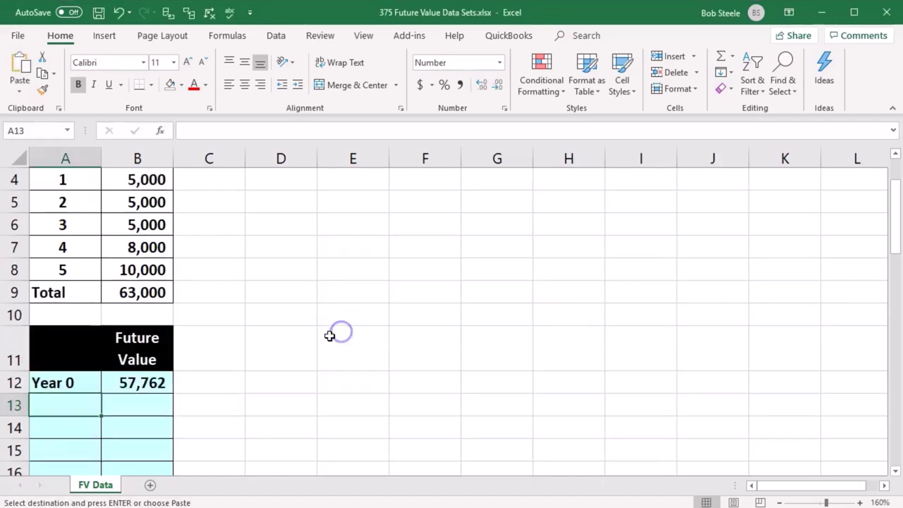
pyautogui.hotkey('ctrl', 'v')
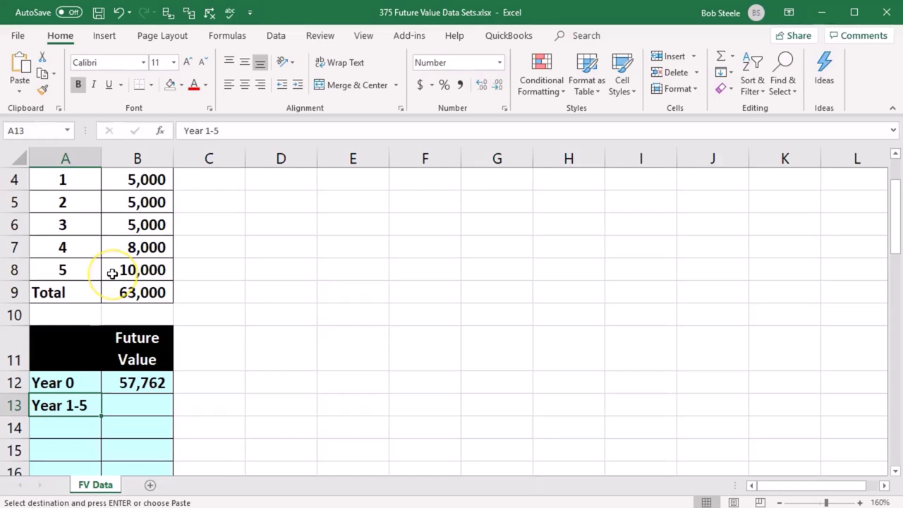
# Start a negative FV formula in B13 for Year 1-5, using the rate in B1.
pyautogui.click(155, 405)
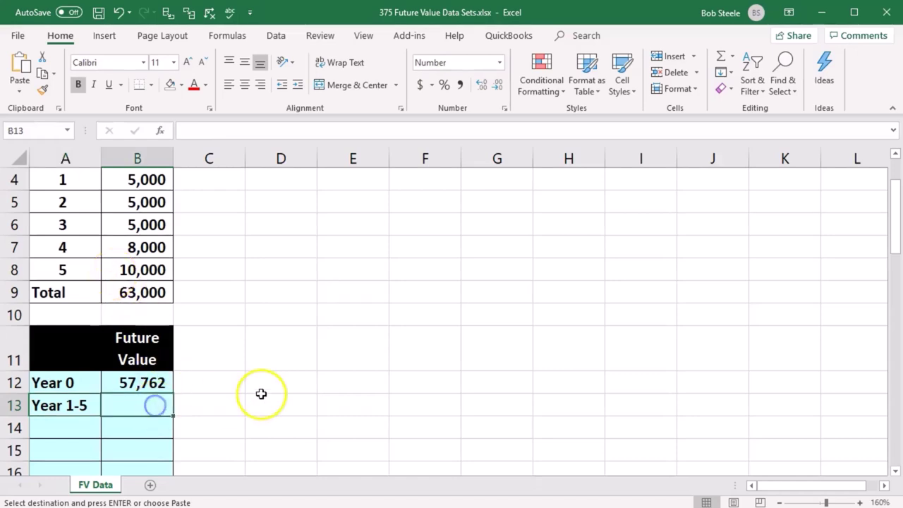
pyautogui.write('-')
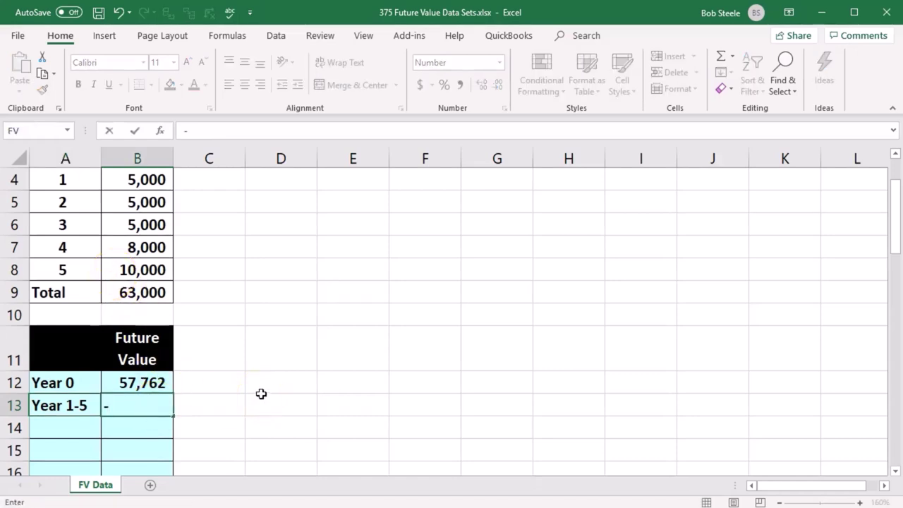
pyautogui.write('fv')
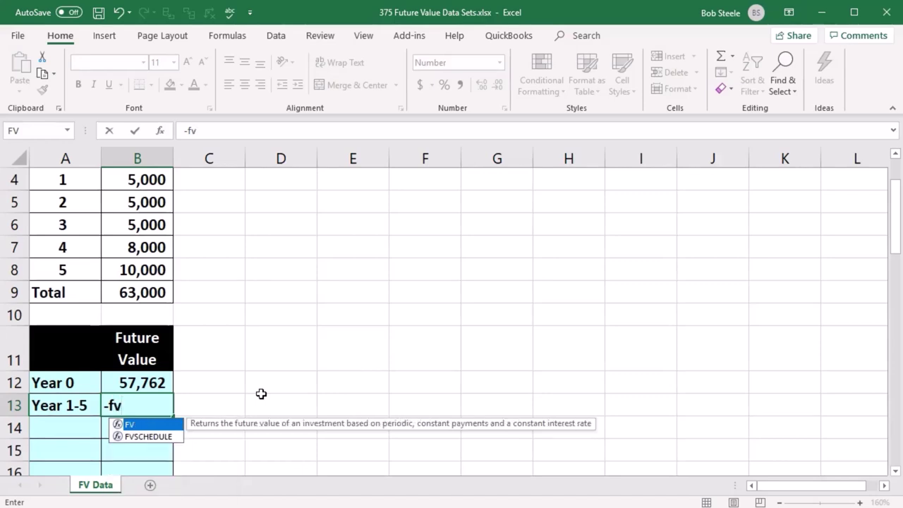
pyautogui.doubleClick(150, 424)
pyautogui.scroll(1, 280, 370)
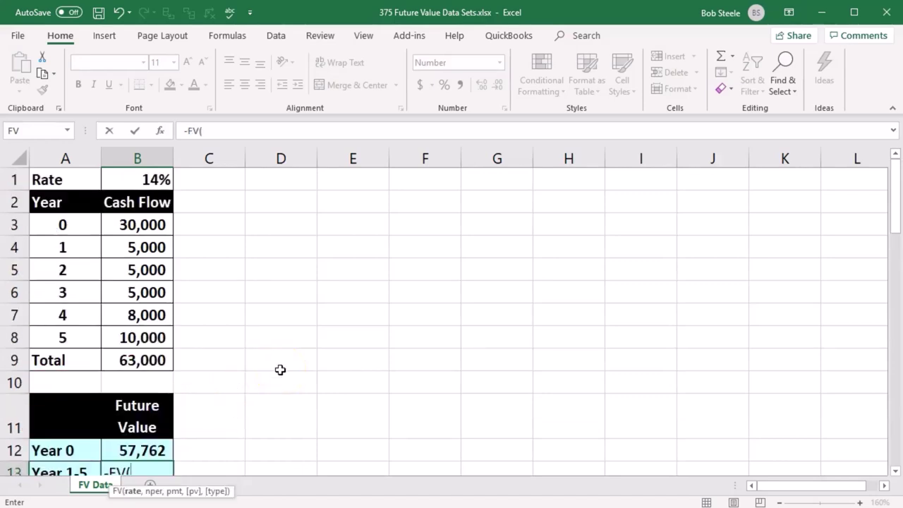
pyautogui.click(162, 179)
pyautogui.scroll(-1, 257, 238)
pyautogui.write(',')
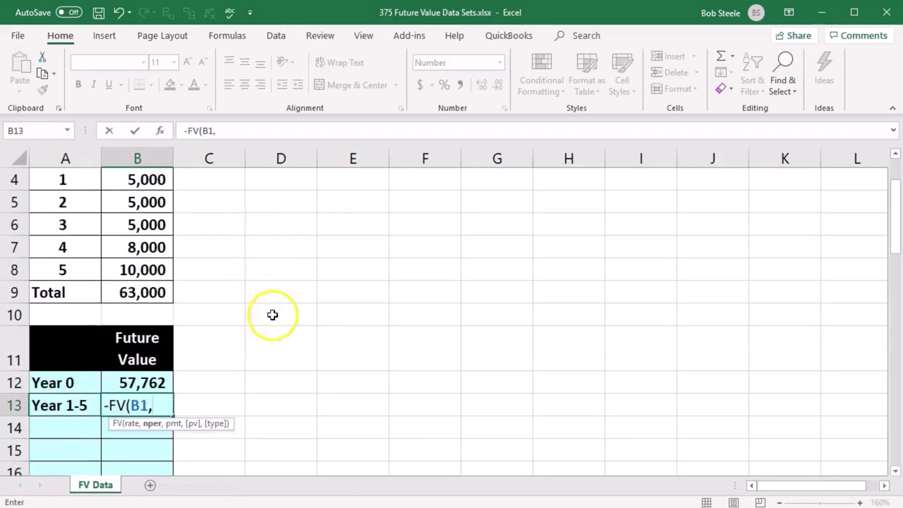
# Finish the Year 1-5 formula with A8 as the number of periods and the year 1 cash flow in B4 as payment.
pyautogui.click(85, 274)
pyautogui.write(',')
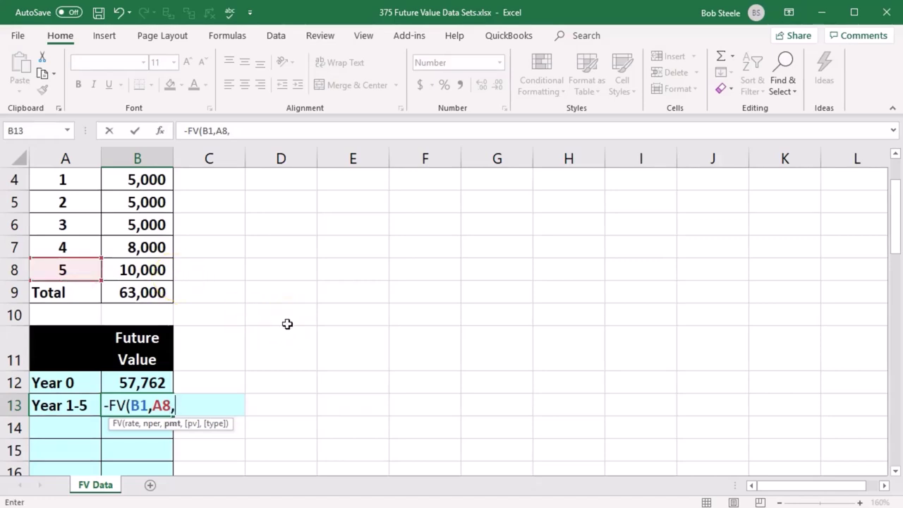
pyautogui.scroll(1, 287, 324)
pyautogui.click(158, 249)
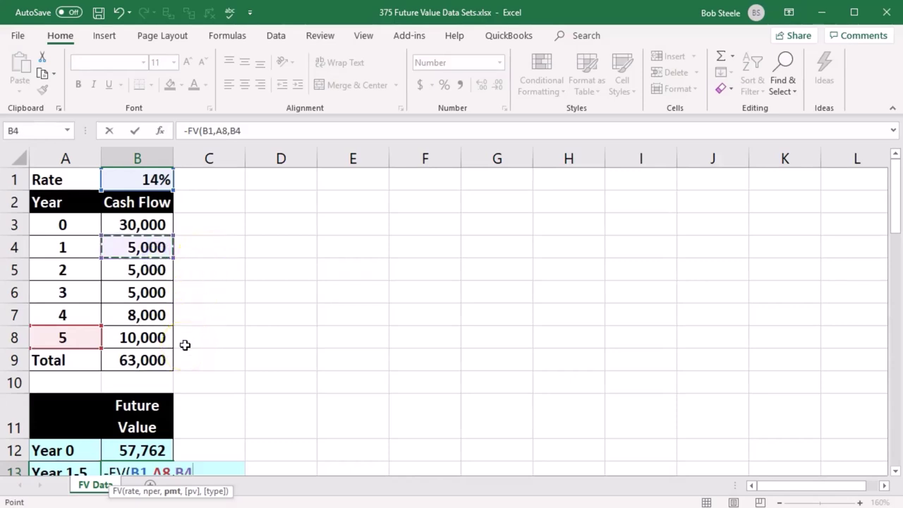
pyautogui.press('Return')
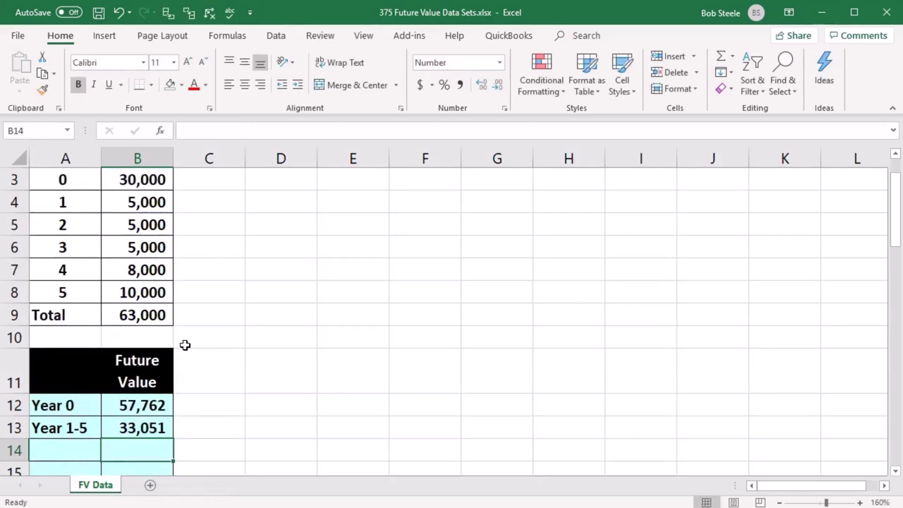
# Label the third row of the future value table "Year 4" in cell A14.
pyautogui.click(154, 269)
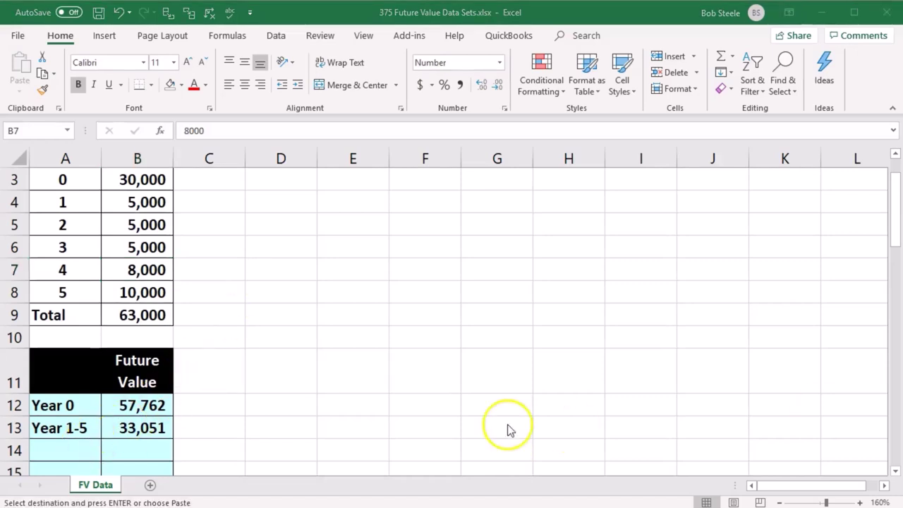
pyautogui.click(84, 431)
pyautogui.click(82, 445)
pyautogui.write('Year 4')
# Start a negative FV formula in B14 for Year 4, using the rate in B1.
pyautogui.click(133, 445)
pyautogui.scroll(-1, 282, 424)
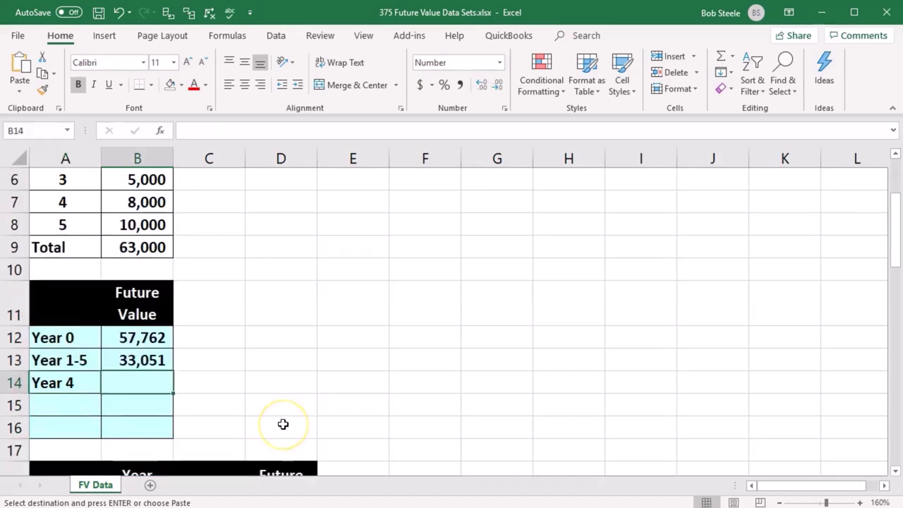
pyautogui.write('-f')
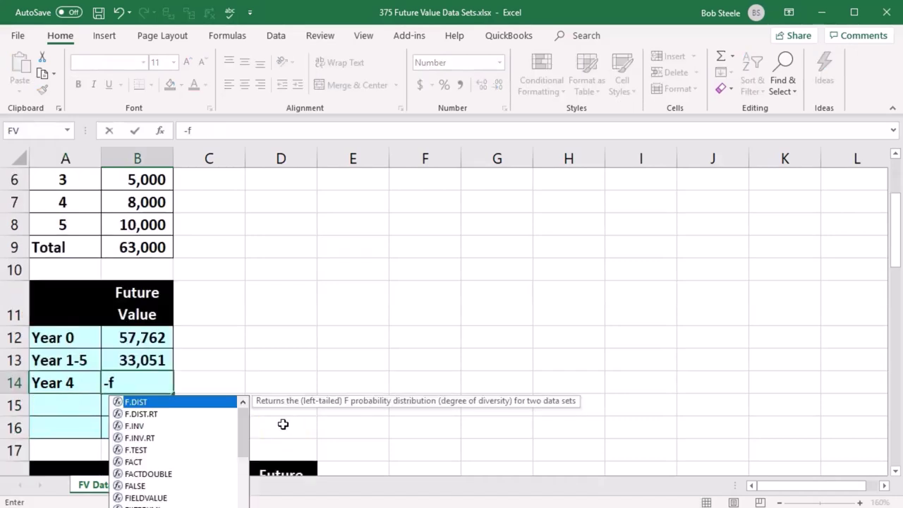
pyautogui.write('v')
pyautogui.doubleClick(133, 401)
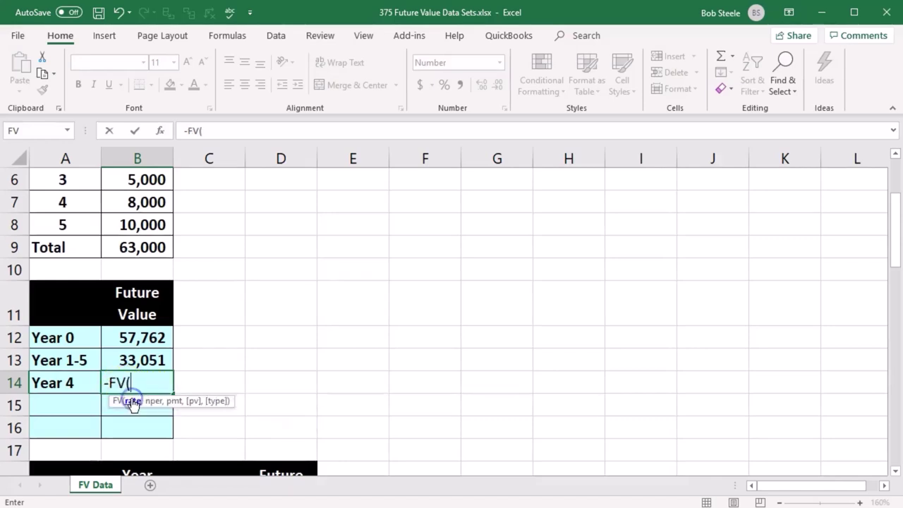
pyautogui.scroll(2, 222, 466)
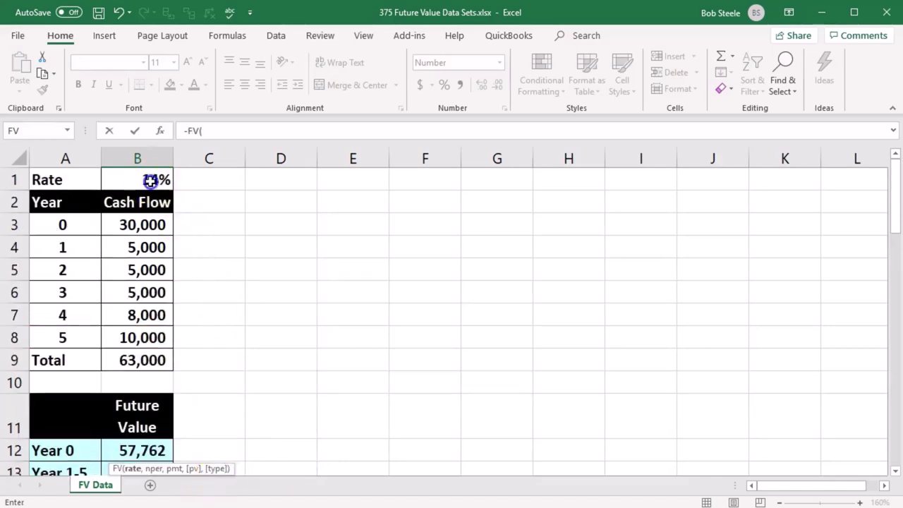
pyautogui.click(150, 180)
pyautogui.scroll(-1, 242, 250)
pyautogui.write(',')
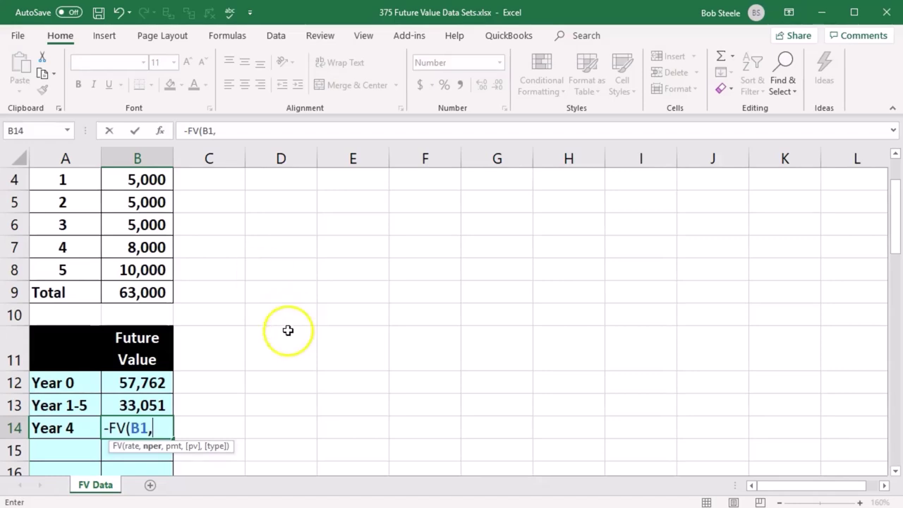
# Use year 1 in A4 as the number of periods in the Year 4 future value formula.
pyautogui.scroll(1, 278, 346)
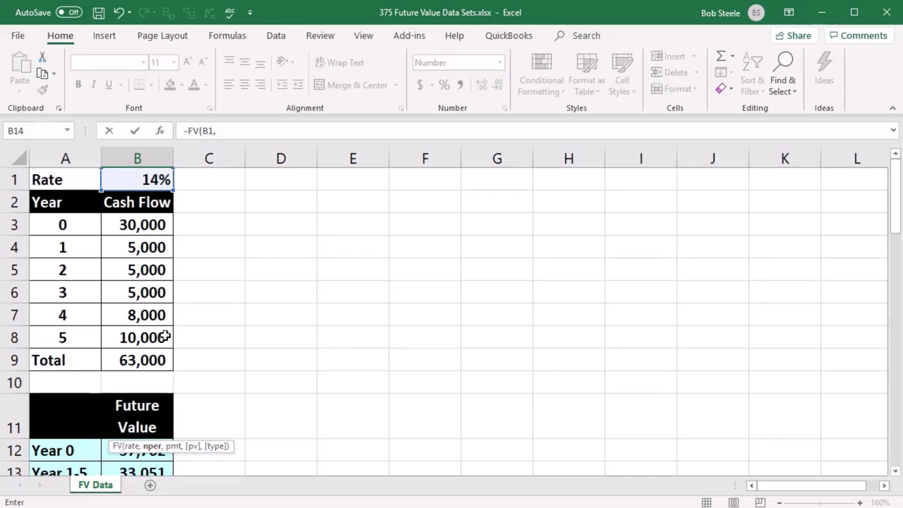
pyautogui.click(75, 245)
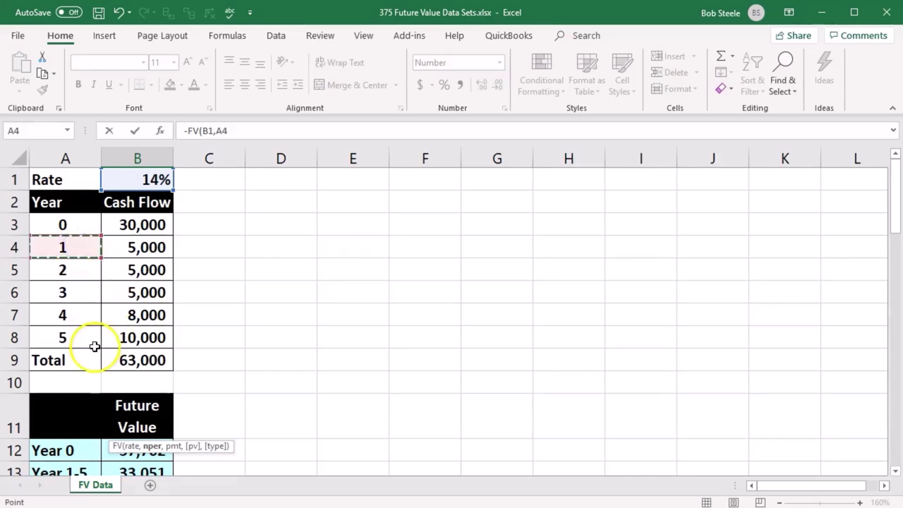
pyautogui.scroll(-1, 226, 355)
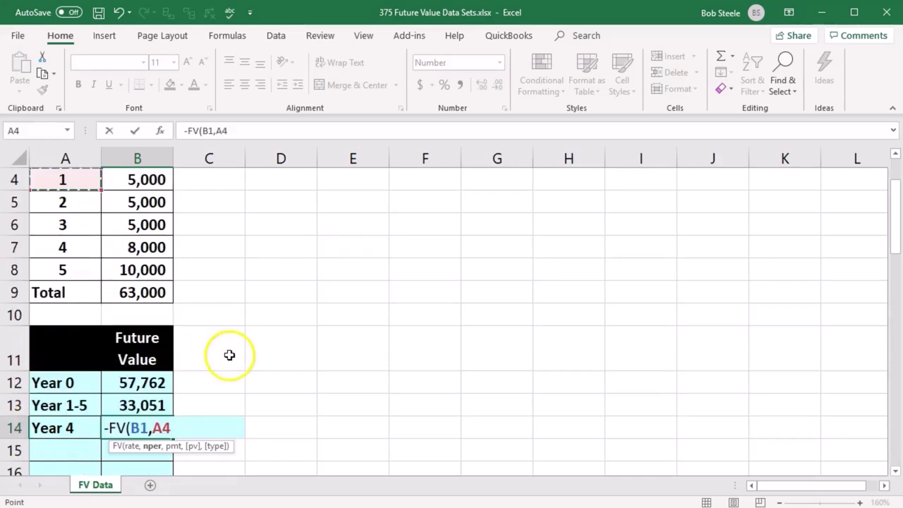
pyautogui.write(',')
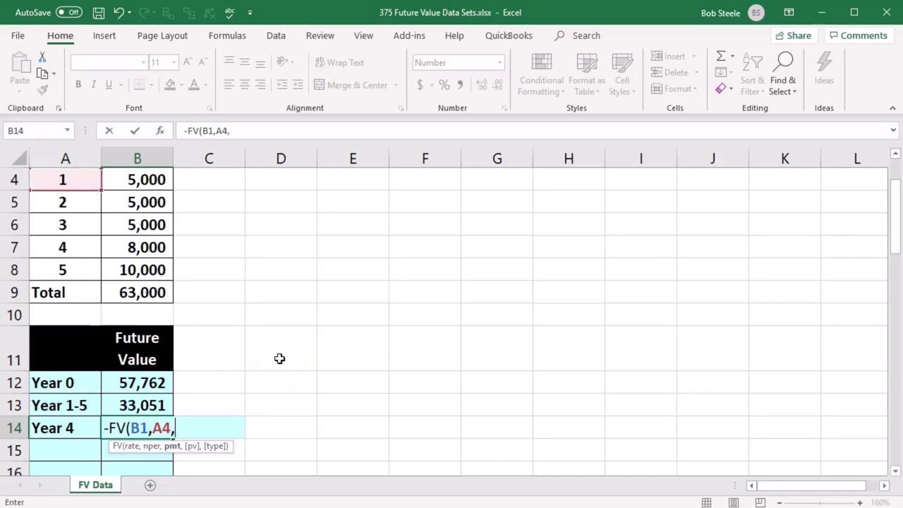
# Complete the Year 4 formula with a payment of 0 and (B7-5000) as present value, accepting the proposed parenthesis correction.
pyautogui.write('0,(')
pyautogui.click(148, 247)
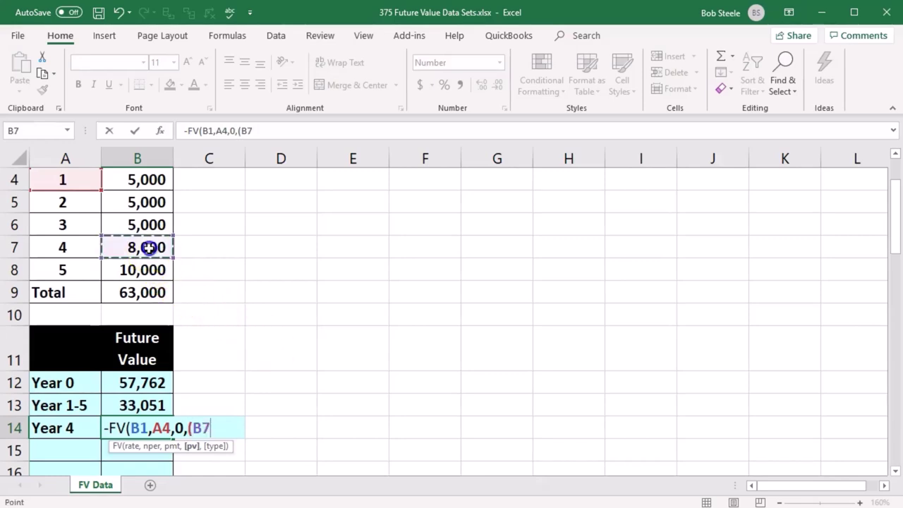
pyautogui.write('-')
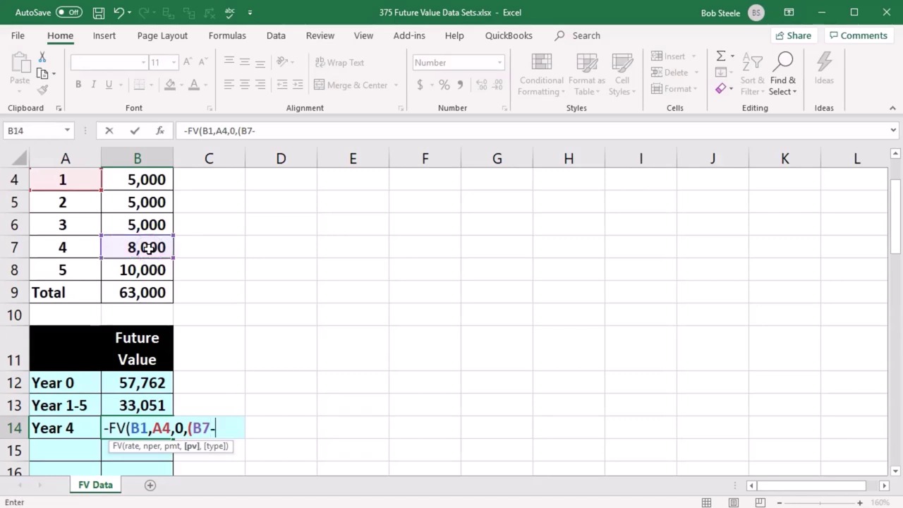
pyautogui.write('5000')
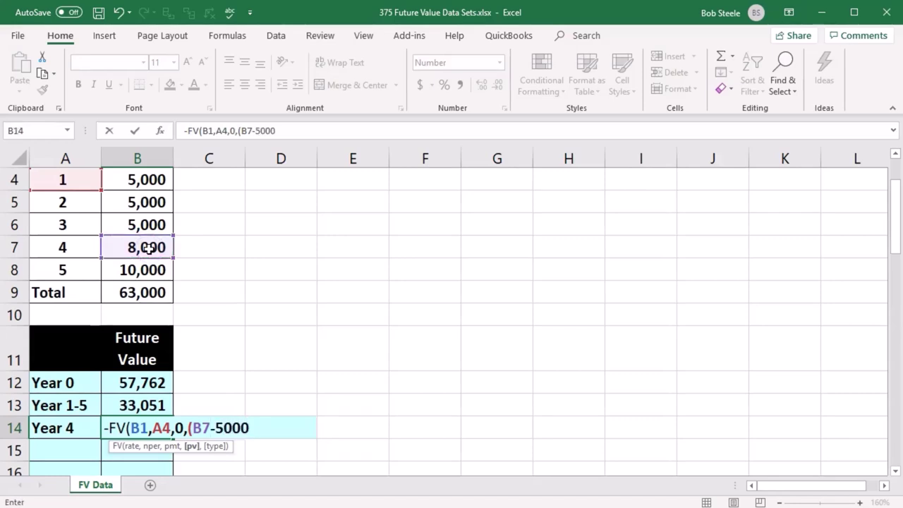
pyautogui.write(')')
pyautogui.press('Return')
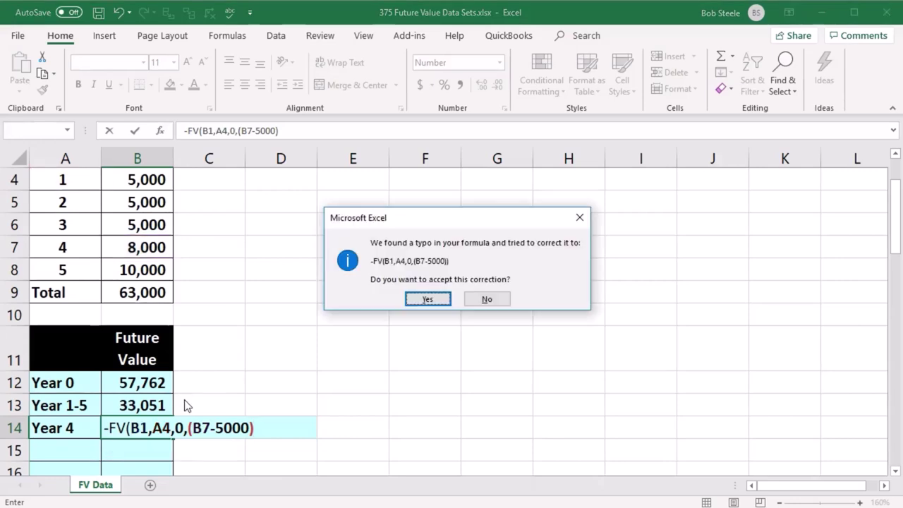
pyautogui.press('Return')
# Check the arguments of the Year 4 future value formula in B14.
pyautogui.doubleClick(165, 428)
pyautogui.click(268, 429)
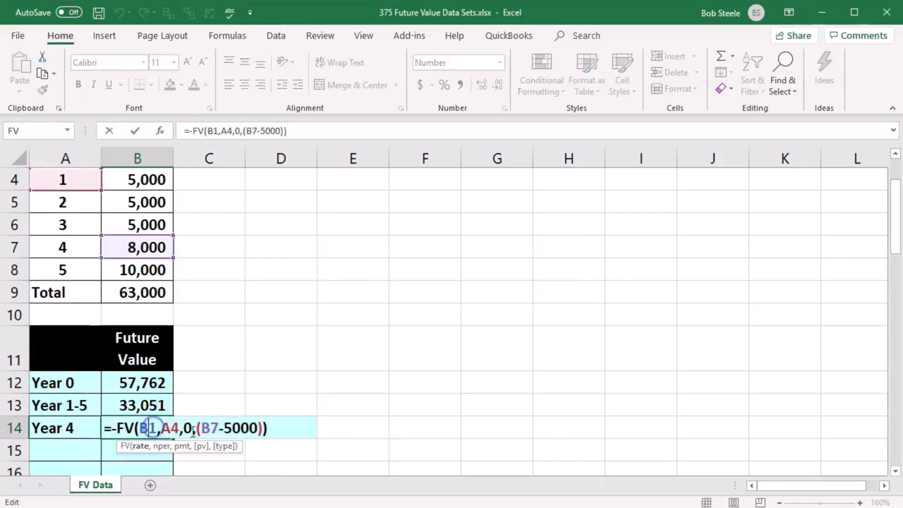
pyautogui.press('Return')
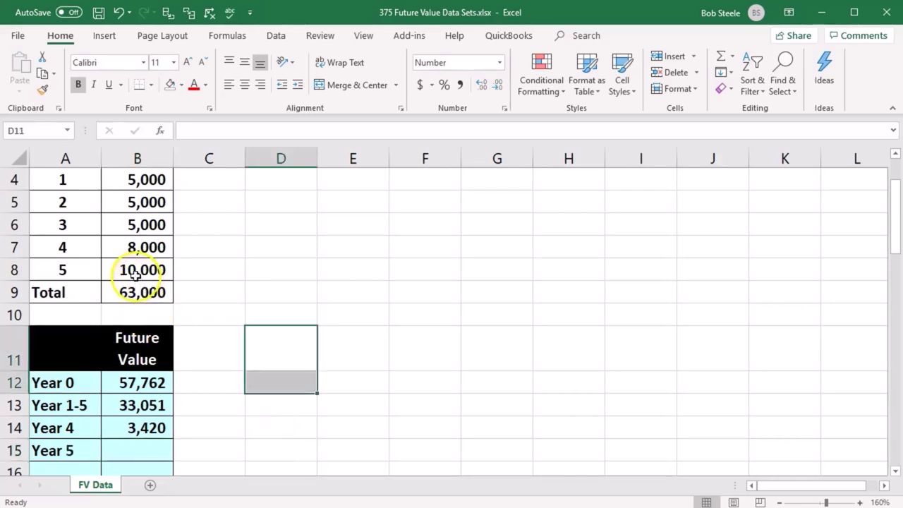
# Enter the Year 5 amount in B15 as the year 5 cash flow in B8 minus 5000.
pyautogui.click(134, 274)
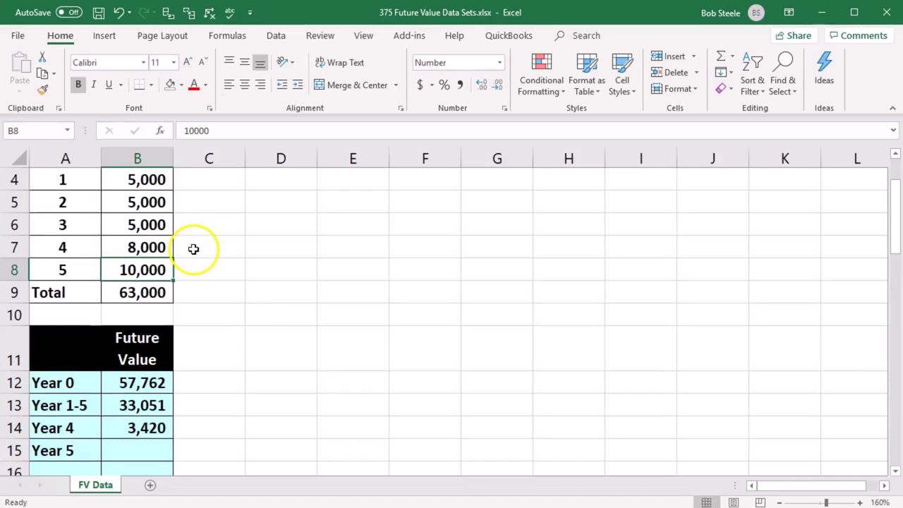
pyautogui.scroll(-1, 192, 249)
pyautogui.click(165, 382)
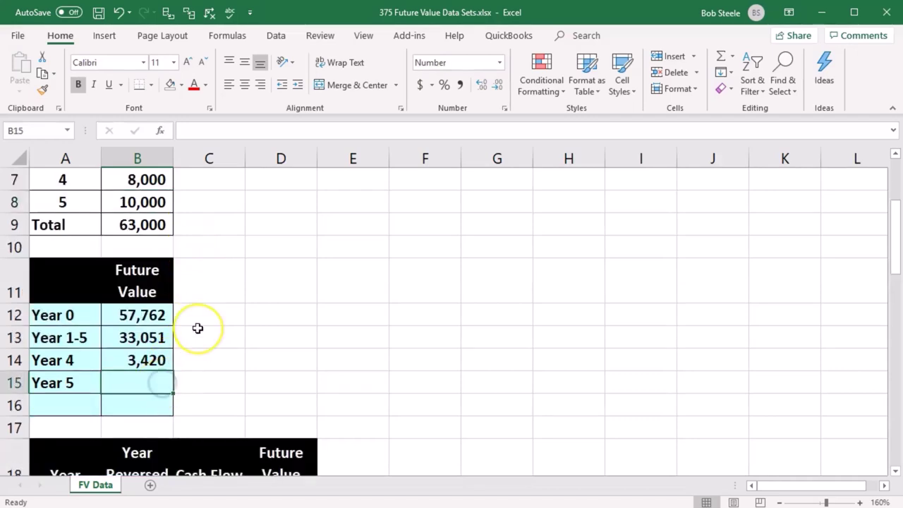
pyautogui.write('=')
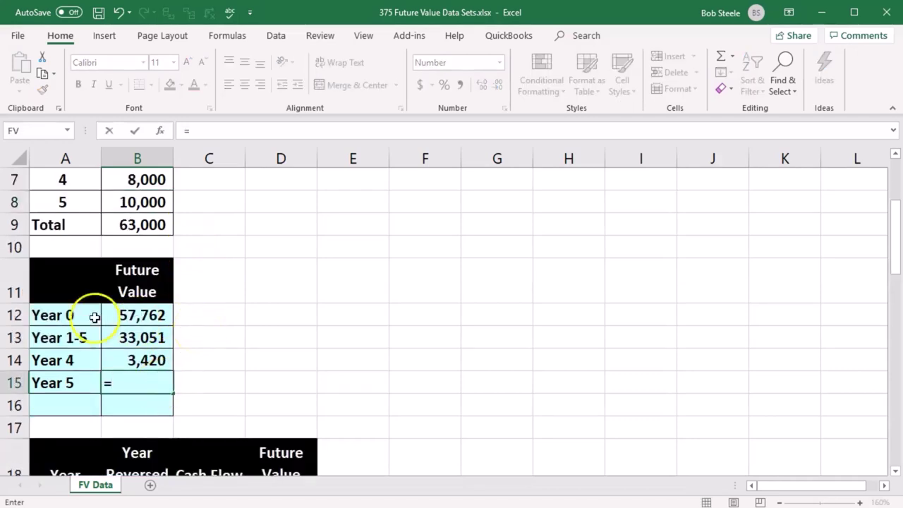
pyautogui.click(129, 210)
pyautogui.write('-5000')
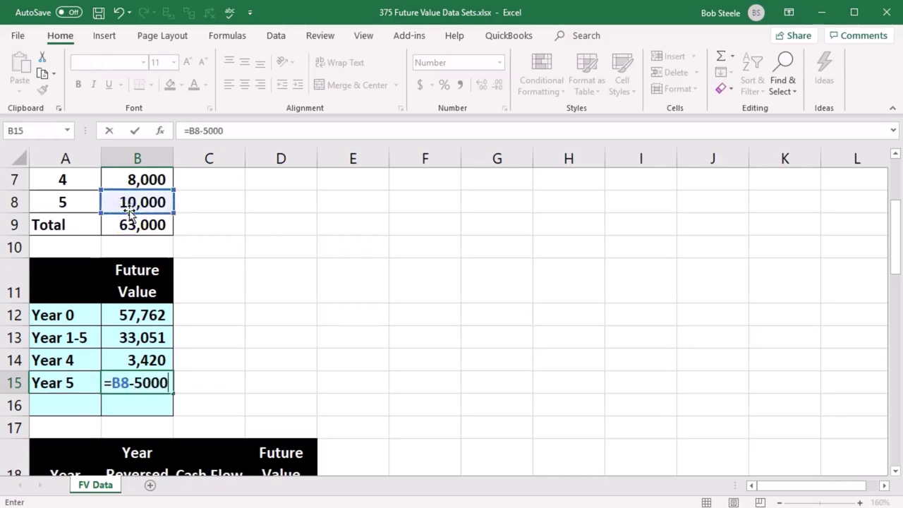
pyautogui.press('Return')
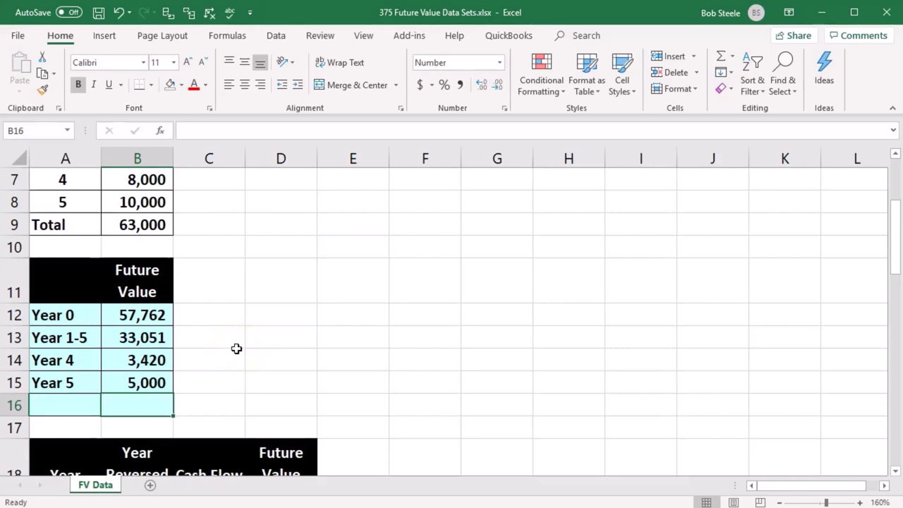
# Sum the future values in B12:B15 in cell B16.
pyautogui.write('=sum(')
pyautogui.press('Up')
pyautogui.hotkey('shift', 'Up')
pyautogui.hotkey('shift', 'Up')
pyautogui.hotkey('shift', 'Up')
pyautogui.hotkey('ctrl', 'Return')
# Label the sum row "Total" in cell A16 and select the sum in B16.
pyautogui.press('Left')
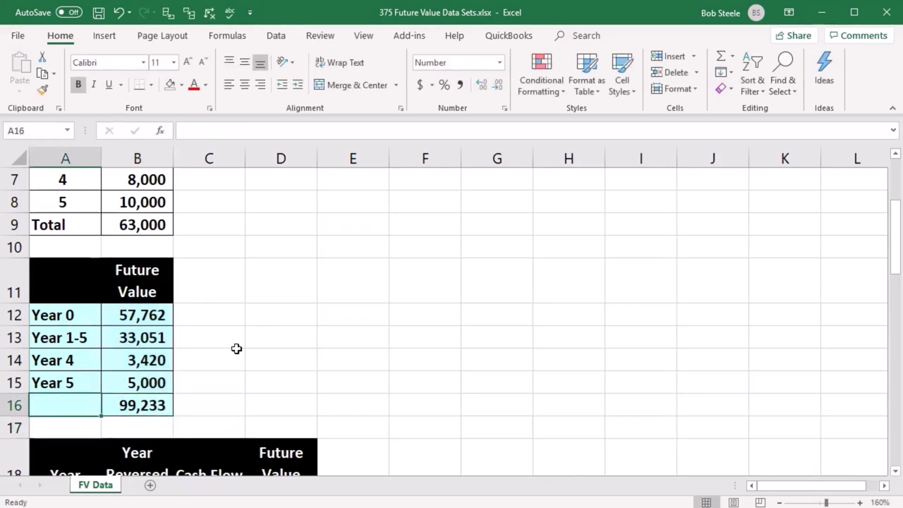
pyautogui.write('Total')
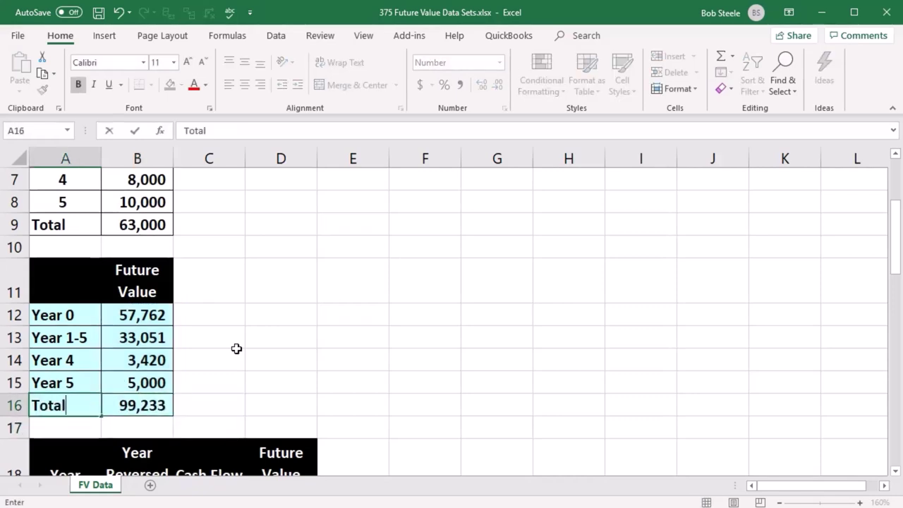
pyautogui.press('Return')
pyautogui.press('Up')
pyautogui.press('Right')
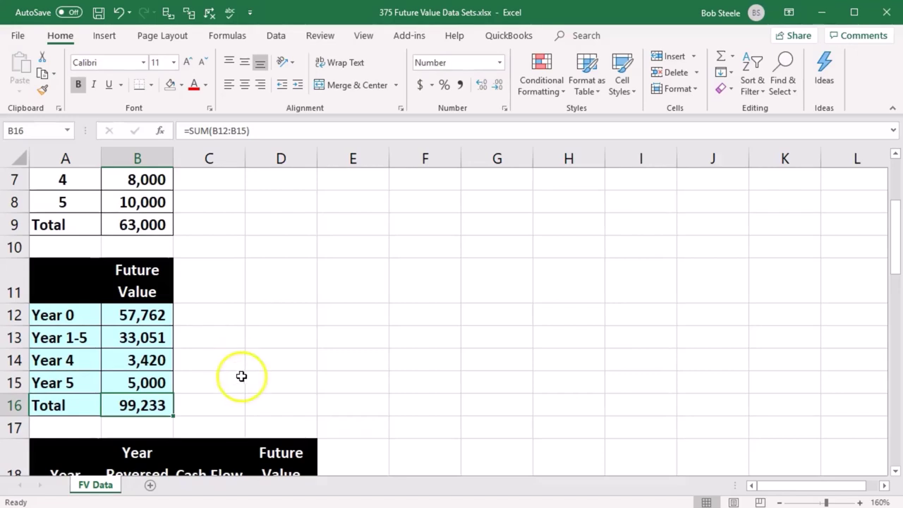
pyautogui.click(235, 399)
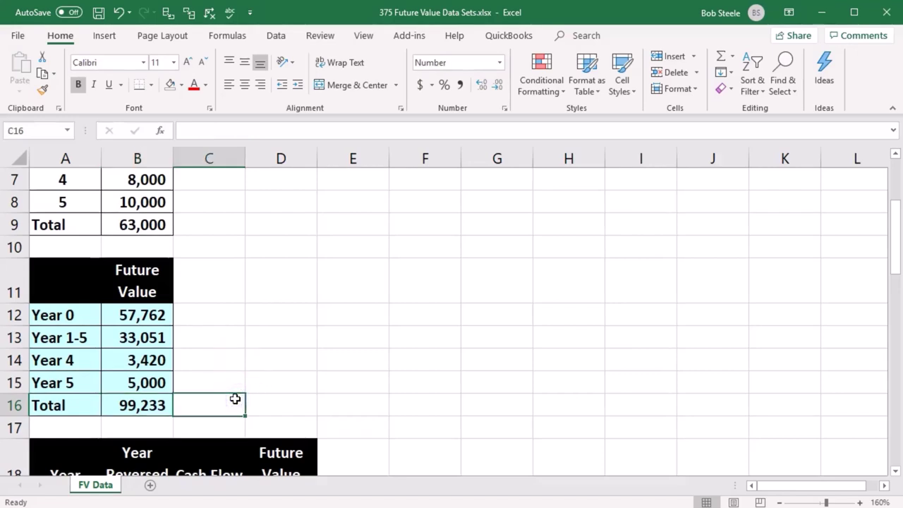
pyautogui.click(290, 405)
pyautogui.scroll(-1, 290, 404)
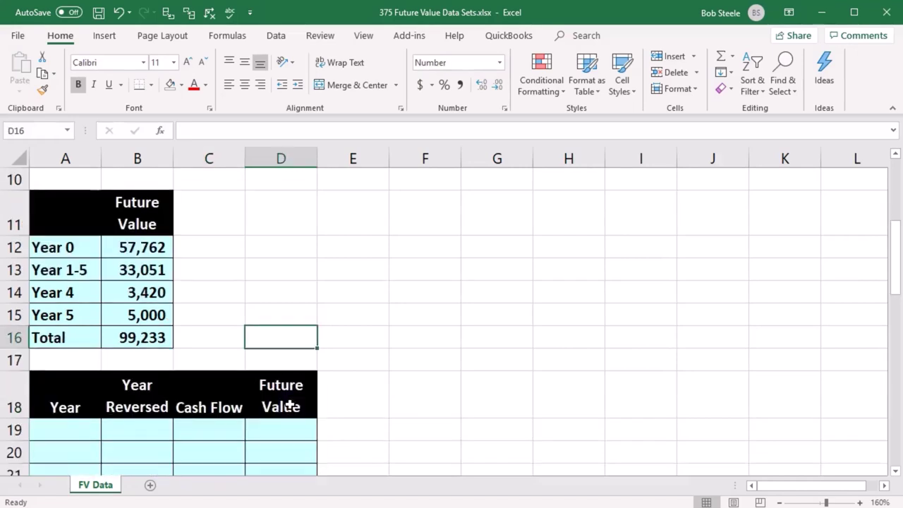
pyautogui.click(361, 409)
pyautogui.click(436, 396)
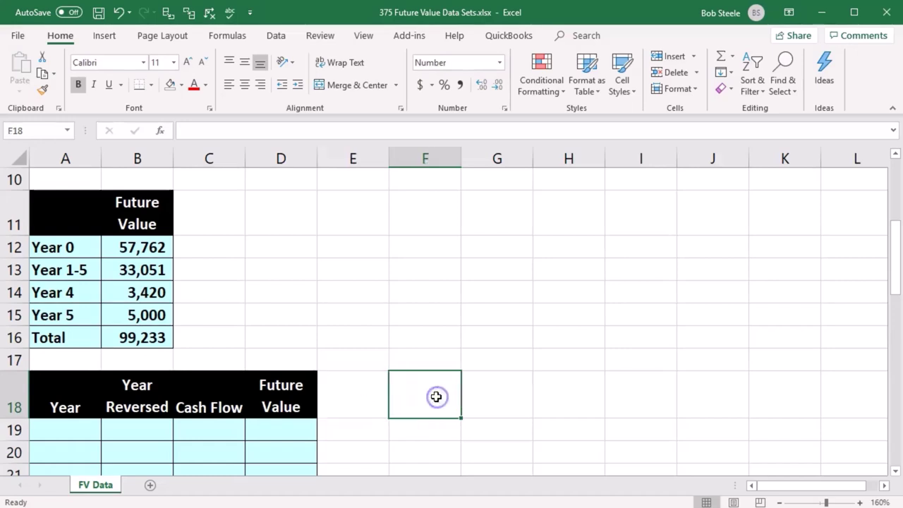
pyautogui.click(538, 383)
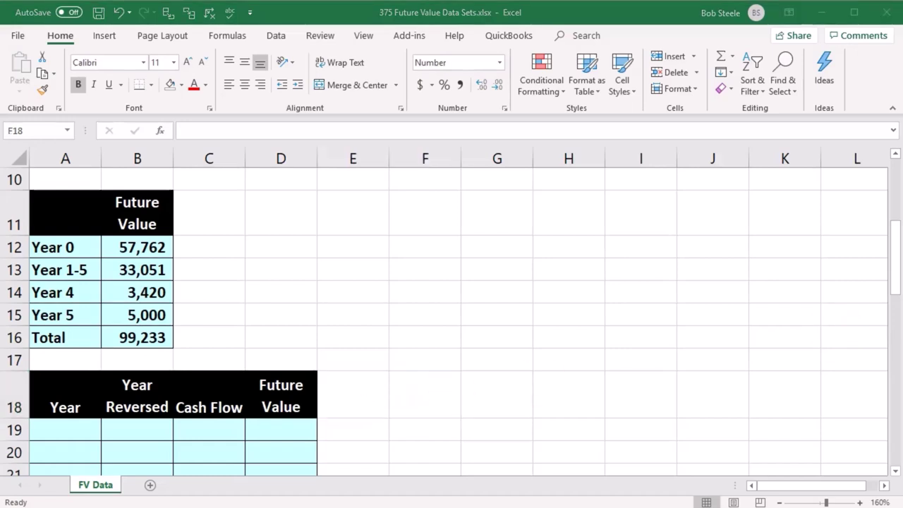
pyautogui.click(439, 393)
# Enter 0 as the first year in A19 of the table with the Year Reversed column.
pyautogui.scroll(-2, 436, 393)
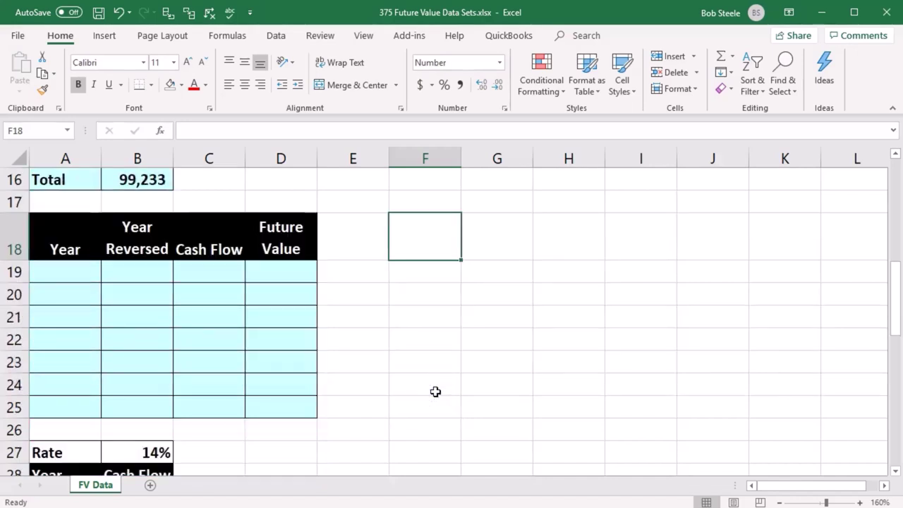
pyautogui.click(75, 280)
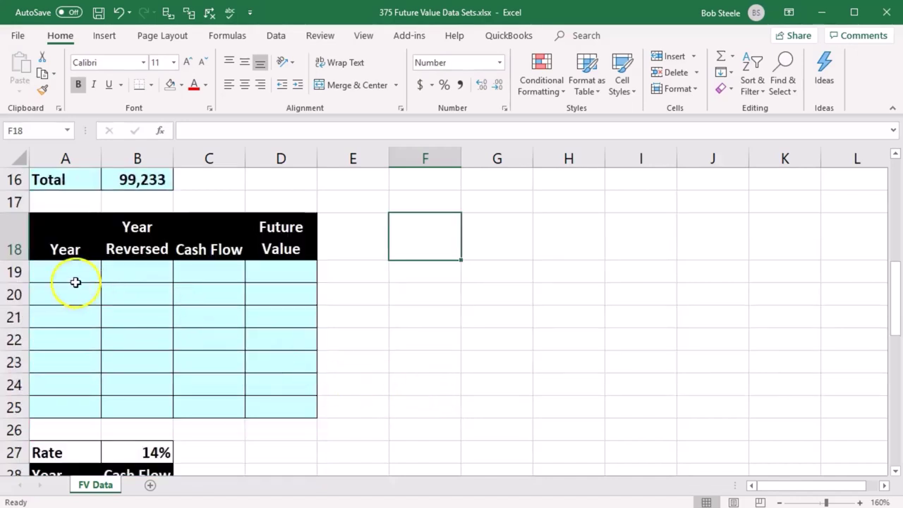
pyautogui.write('0')
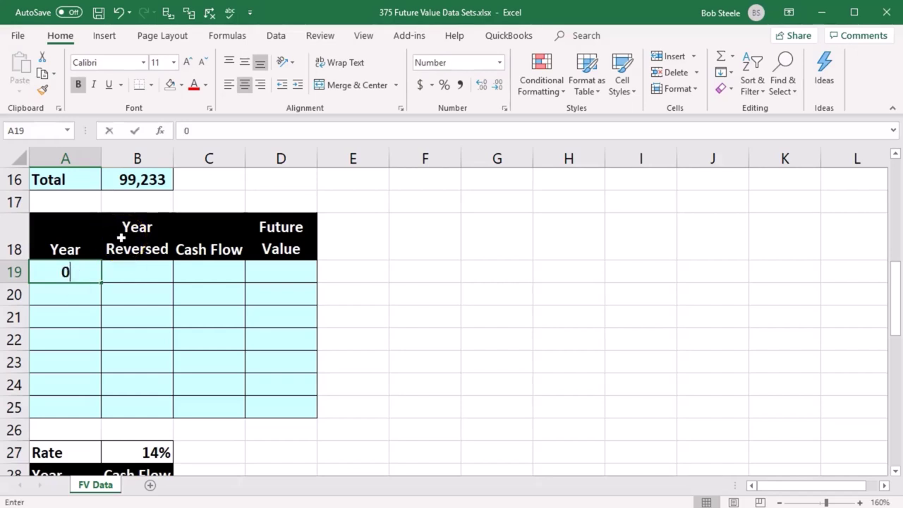
pyautogui.press('Return')
pyautogui.write('2')
pyautogui.press('Return')
pyautogui.write('3')
pyautogui.press('Return')
pyautogui.write('4')
pyautogui.press('Return')
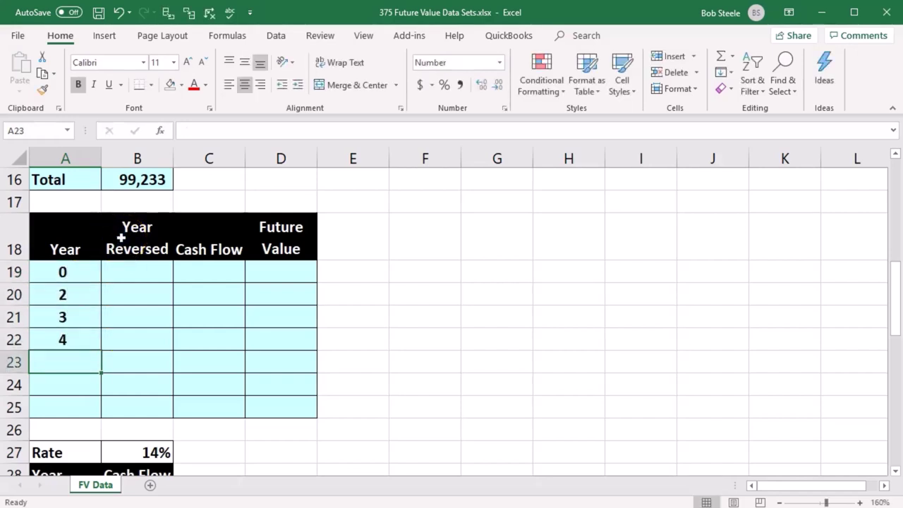
pyautogui.press('Up')
pyautogui.press('Up')
pyautogui.press('Up')
pyautogui.press('Up')
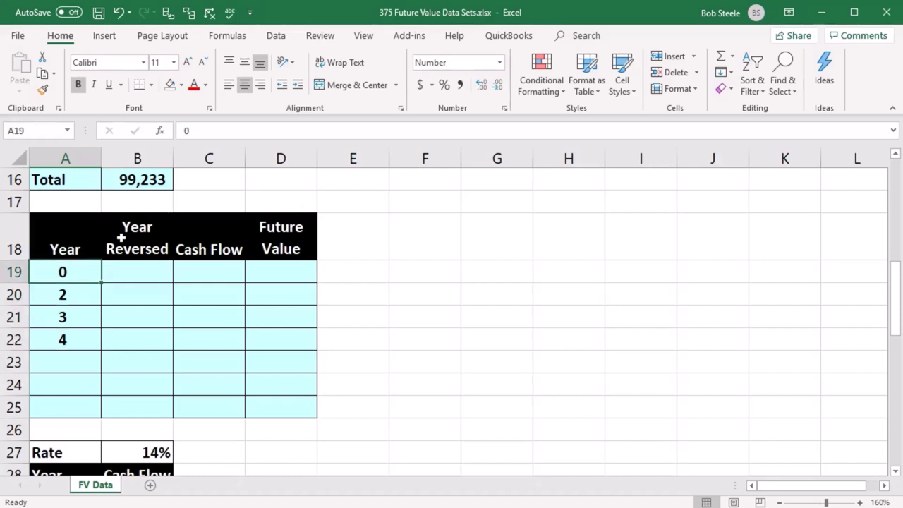
pyautogui.press('Return')
# Enter years 1 through 5 in A20:A24 and label cell A25 "Total".
pyautogui.write('1')
pyautogui.press('Return')
pyautogui.write('2')
pyautogui.press('Return')
pyautogui.write('3')
pyautogui.press('Return')
pyautogui.write('4')
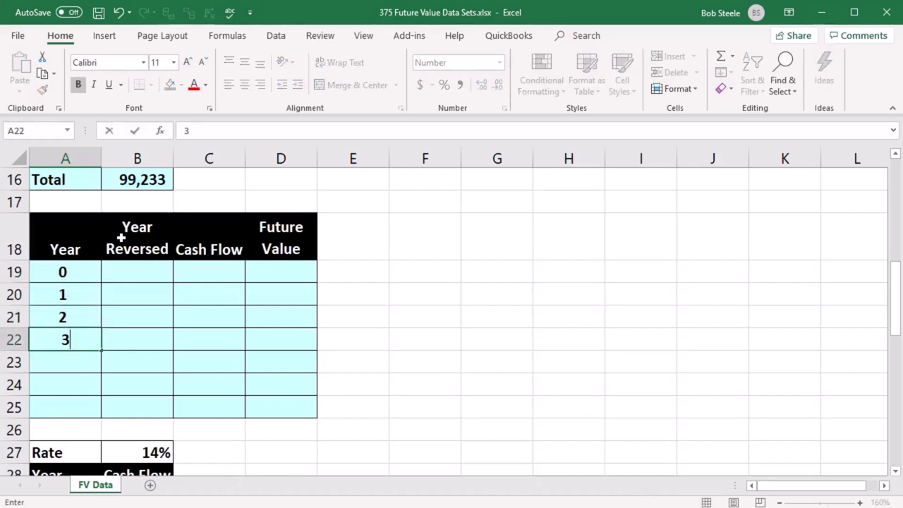
pyautogui.press('Return')
pyautogui.write('5')
pyautogui.press('Return')
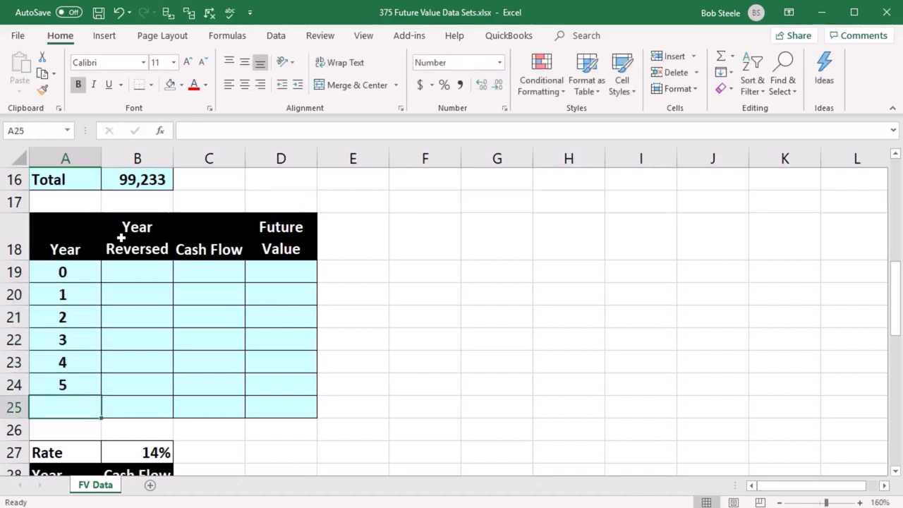
pyautogui.write('Total')
pyautogui.press('Right')
# Link the first Year Reversed cell, B19, to year 5 in A24.
pyautogui.press('Up')
pyautogui.press('Up')
pyautogui.press('Up')
pyautogui.press('Up')
pyautogui.press('Up')
pyautogui.press('Up')
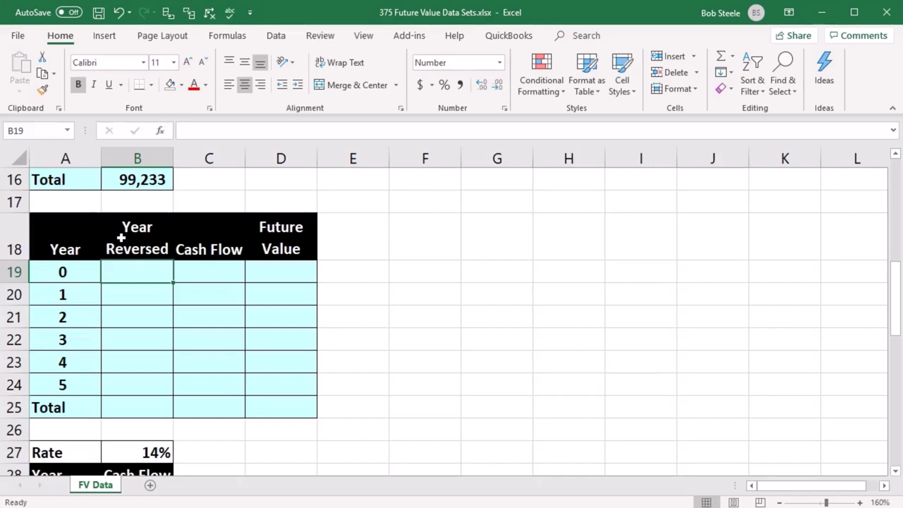
pyautogui.write('=')
pyautogui.press('Down')
pyautogui.press('Down')
pyautogui.press('Down')
pyautogui.press('Down')
pyautogui.press('Down')
pyautogui.press('Down')
pyautogui.press('Left')
pyautogui.press('Up')
pyautogui.press('Return')
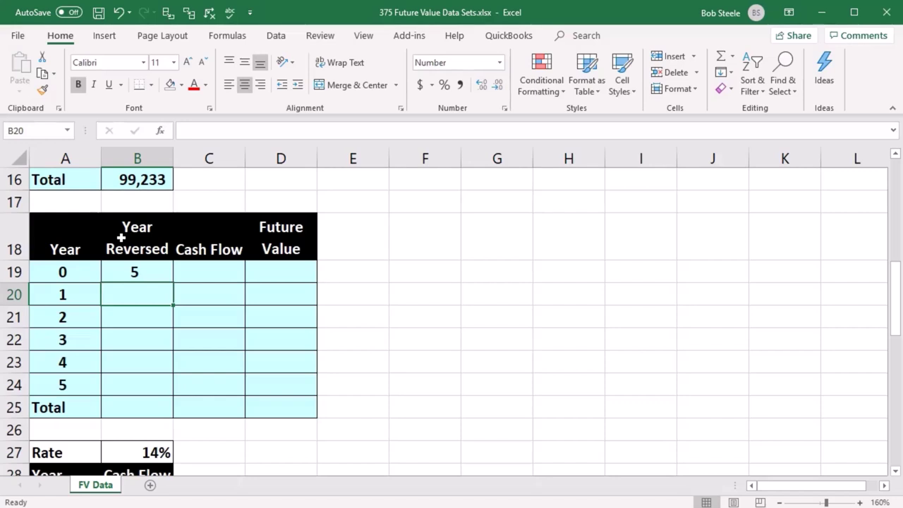
# Link Year Reversed cells B20 and B21 to year 4 in A23 and year 3 in A22.
pyautogui.write('=')
pyautogui.press('Down')
pyautogui.press('Down')
pyautogui.press('Down')
pyautogui.press('Left')
pyautogui.press('Return')
pyautogui.write('=')
pyautogui.press('Down')
pyautogui.press('Left')
pyautogui.press('Return')
# Link Year Reversed cells B22 and B23 to year 2 in A21 and year 1 in A20.
pyautogui.write('=')
pyautogui.press('Up')
pyautogui.press('Left')
pyautogui.press('Return')
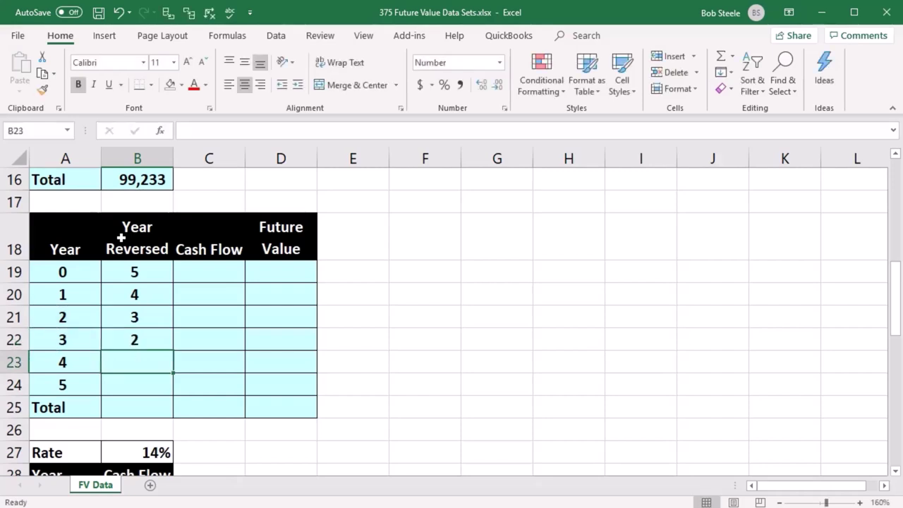
pyautogui.write('=')
pyautogui.press('Up')
pyautogui.press('Left')
pyautogui.press('Up')
pyautogui.press('Up')
pyautogui.press('Return')
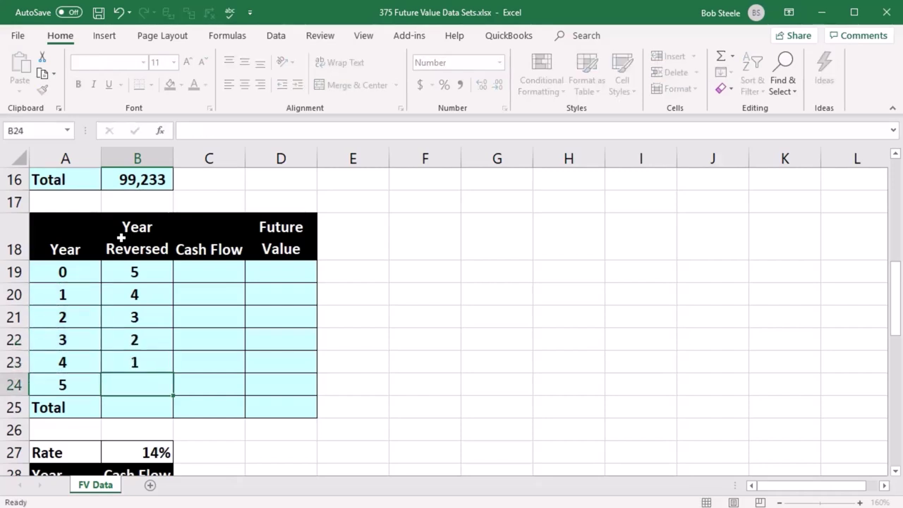
# Link the last Year Reversed cell, B24, to year 0 in A19.
pyautogui.write('=')
pyautogui.press('Left')
pyautogui.press('Up')
pyautogui.press('Up')
pyautogui.press('Up')
pyautogui.press('Up')
pyautogui.press('Up')
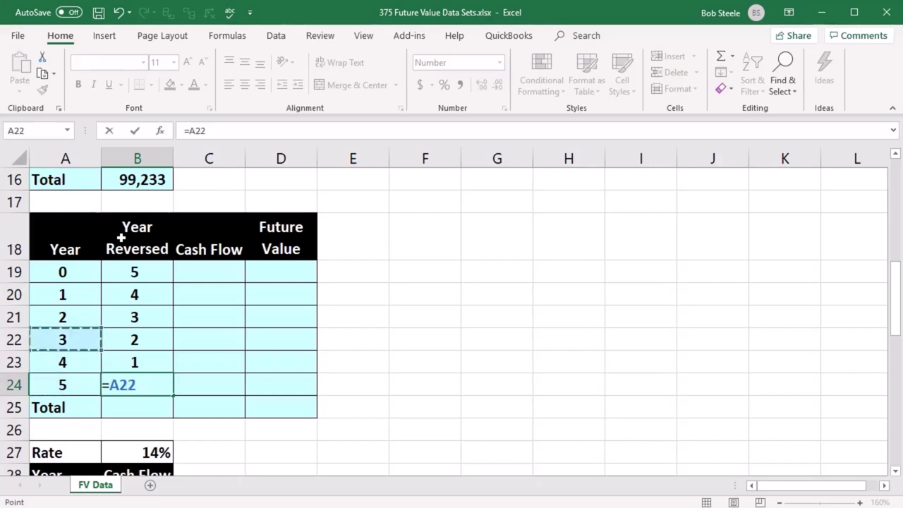
pyautogui.press('Return')
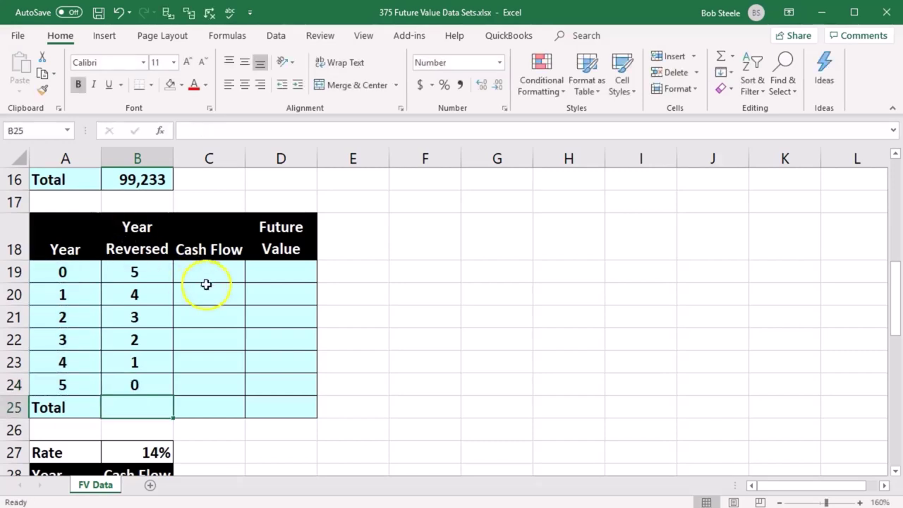
# Link the first Cash Flow cell, C19, to year 0's cash flow in B3 and fill the link down through C24.
pyautogui.click(283, 267)
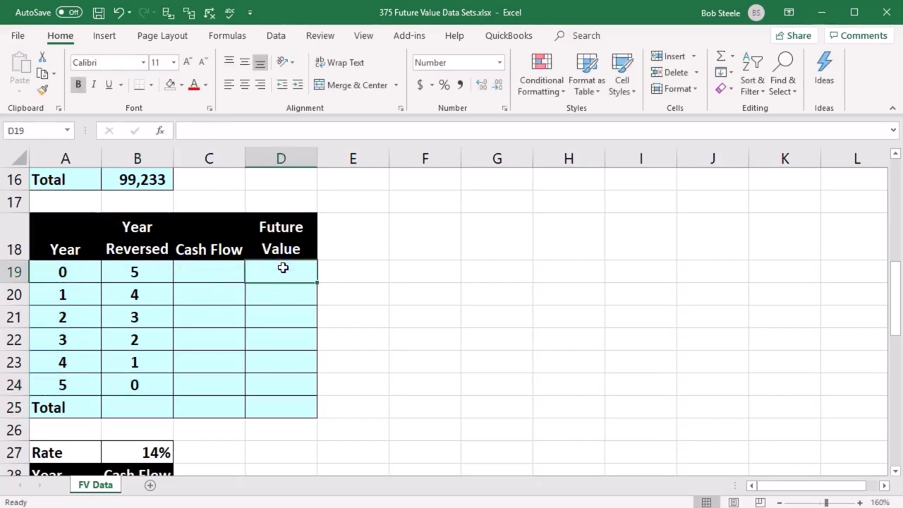
pyautogui.click(192, 272)
pyautogui.write('=')
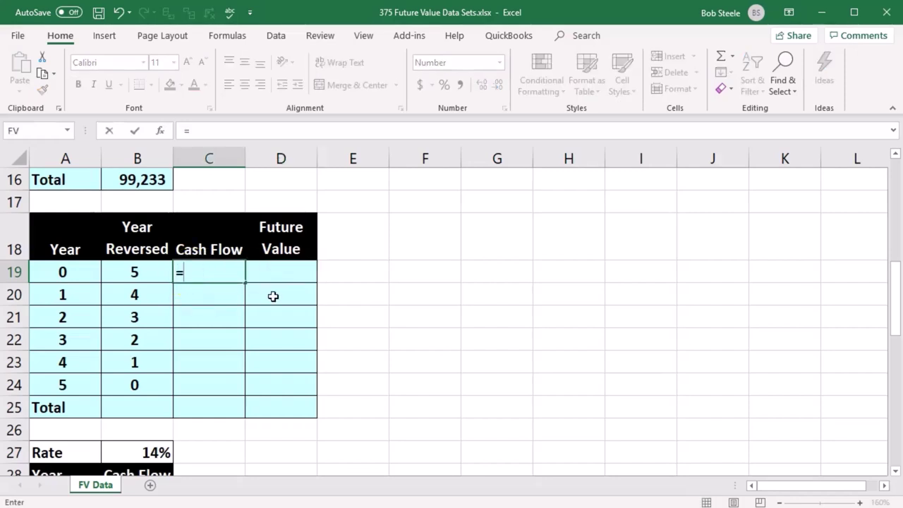
pyautogui.scroll(5, 273, 296)
pyautogui.click(156, 223)
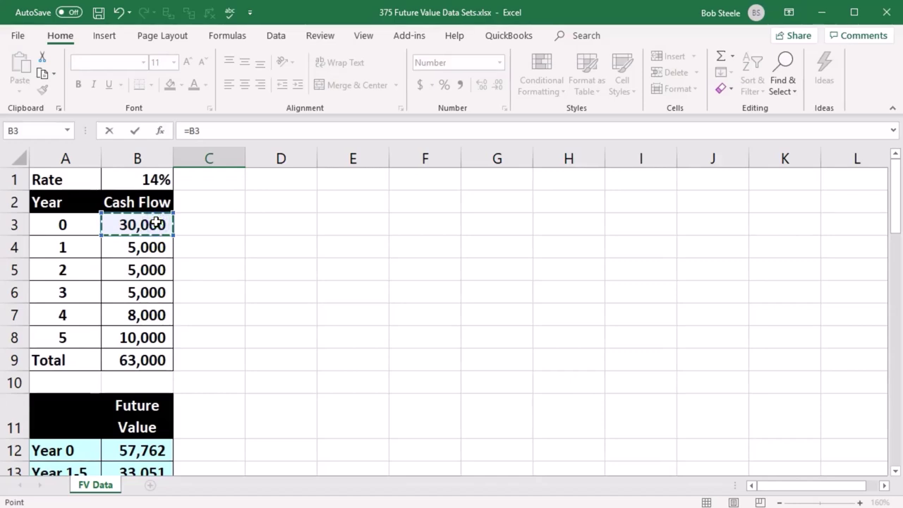
pyautogui.press('Return')
pyautogui.scroll(-5, 296, 381)
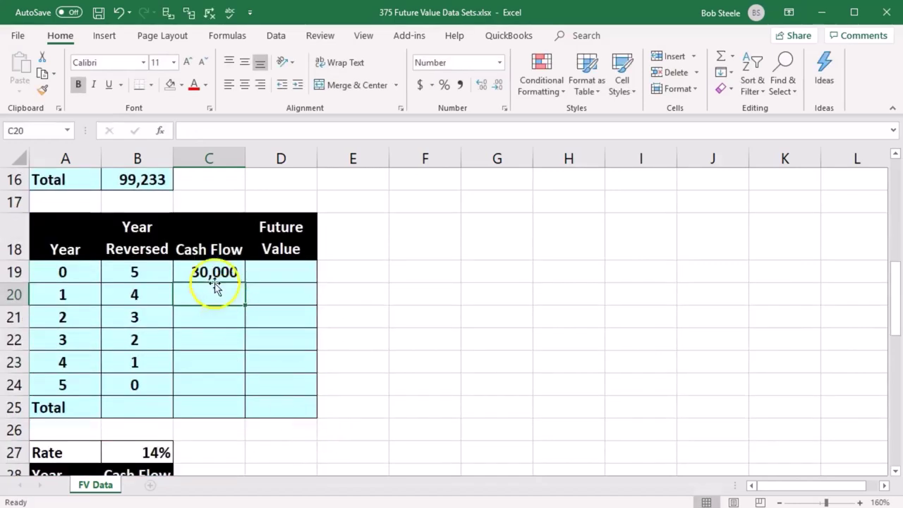
pyautogui.click(214, 279)
pyautogui.moveTo(244, 284); pyautogui.dragTo(232, 386)
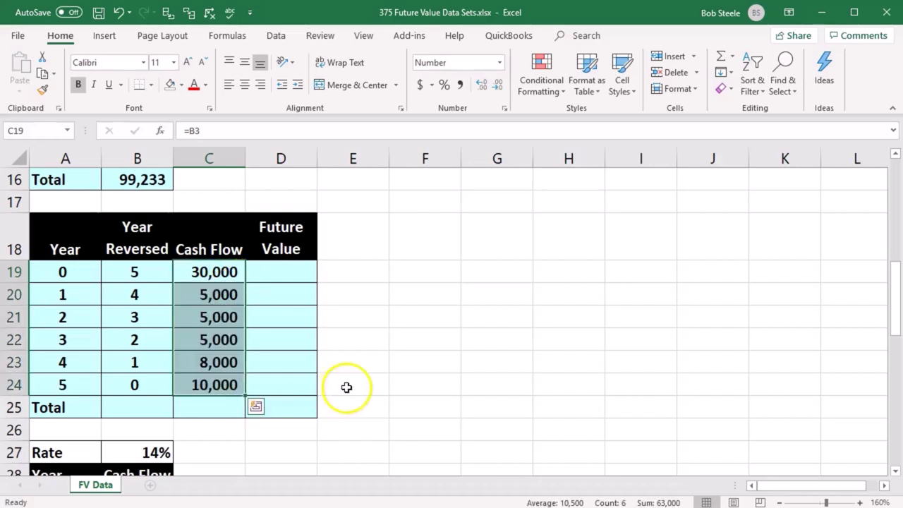
pyautogui.click(292, 270)
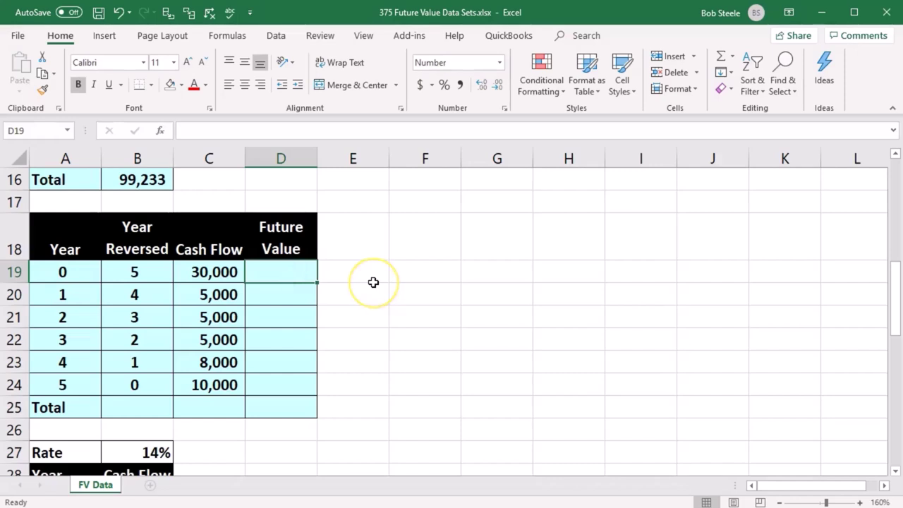
pyautogui.click(66, 272)
pyautogui.click(124, 271)
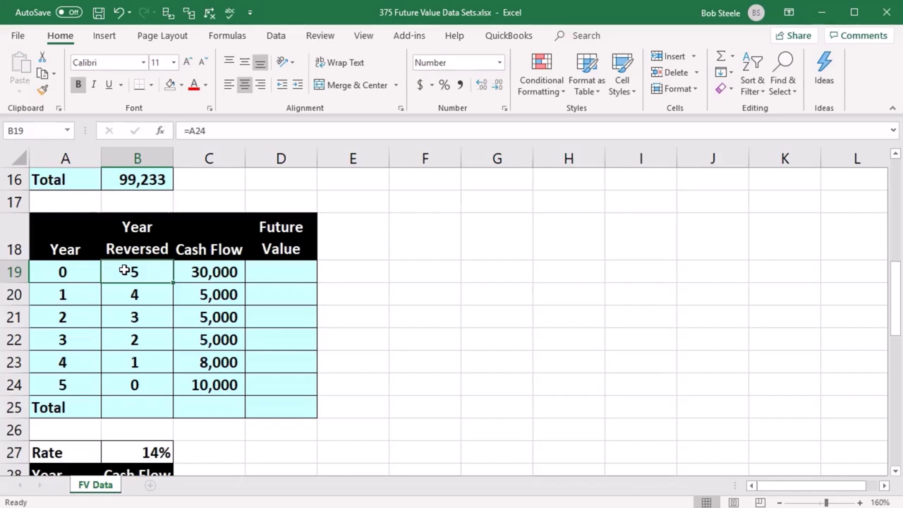
pyautogui.click(97, 273)
pyautogui.click(110, 271)
# Calculate year 0's future value in D19 with -FV, using rate B1, periods B19, payment 0 and present value C19.
pyautogui.click(301, 270)
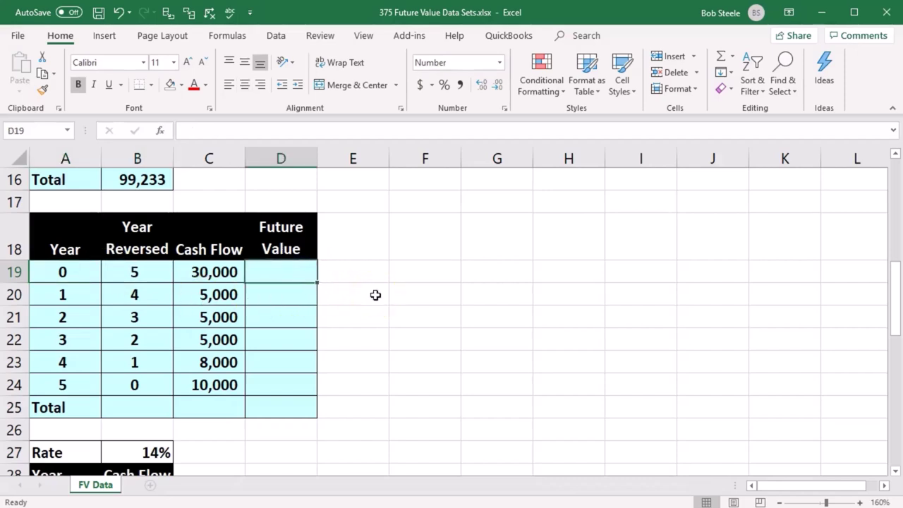
pyautogui.write('-fv')
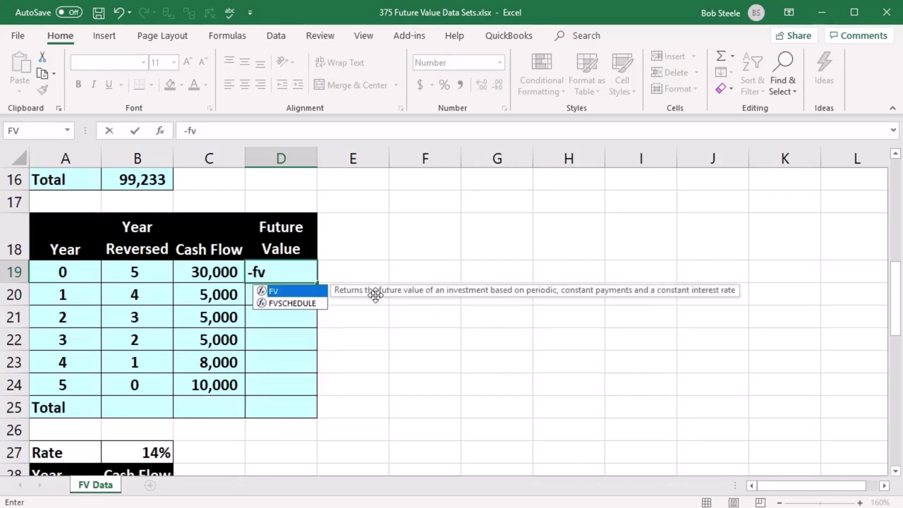
pyautogui.doubleClick(283, 291)
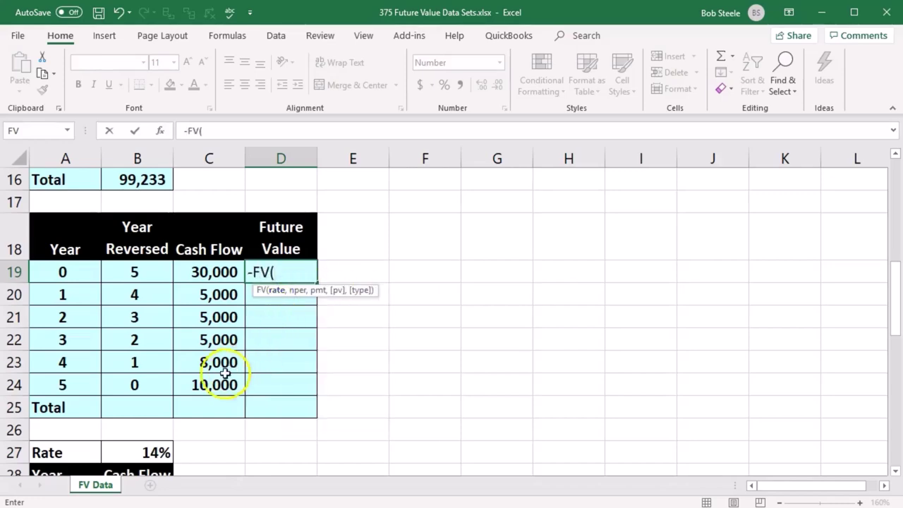
pyautogui.scroll(5, 185, 236)
pyautogui.click(154, 181)
pyautogui.scroll(-4, 216, 322)
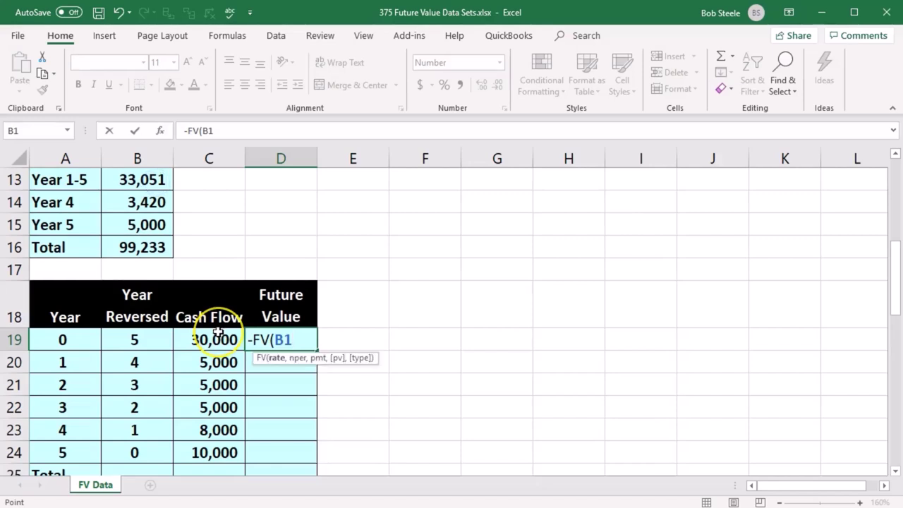
pyautogui.write(',')
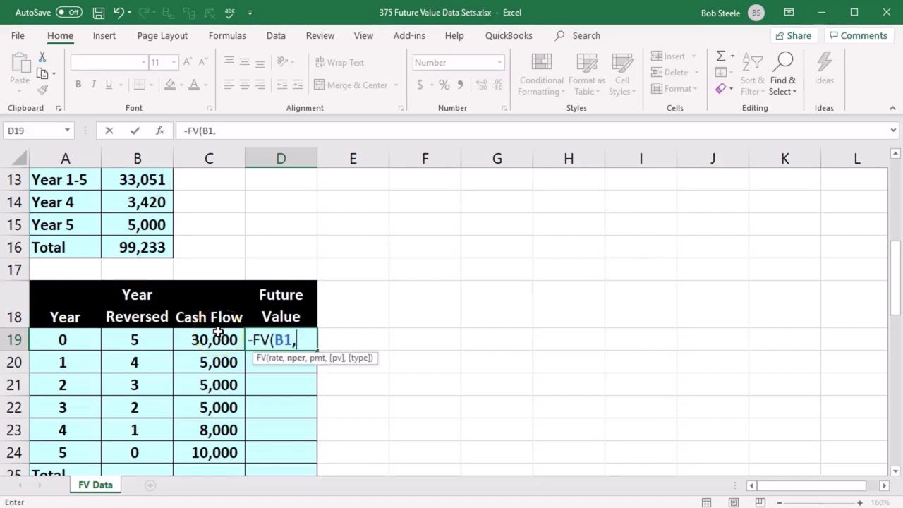
pyautogui.click(153, 340)
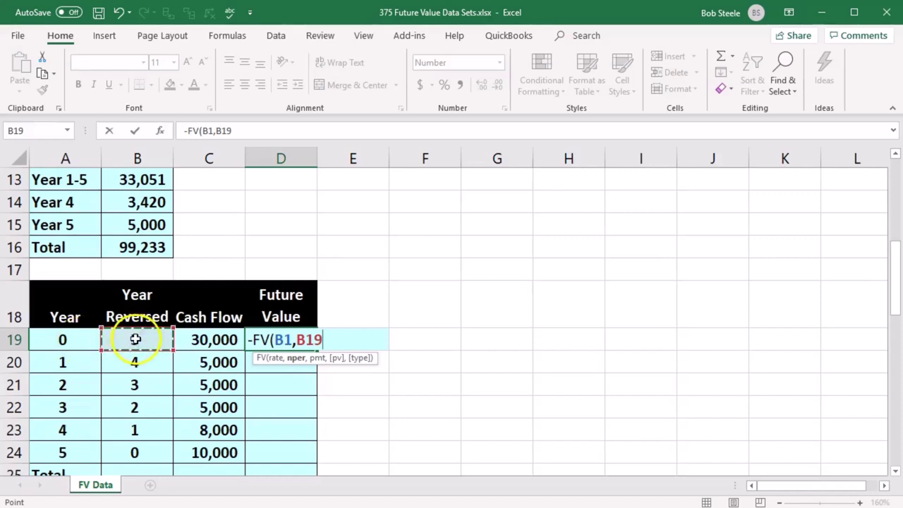
pyautogui.write(',')
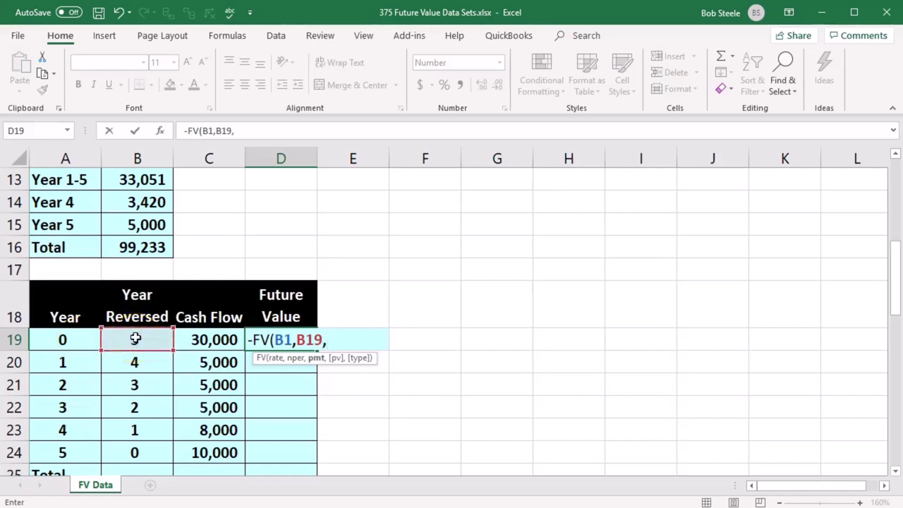
pyautogui.write('0,')
pyautogui.click(196, 339)
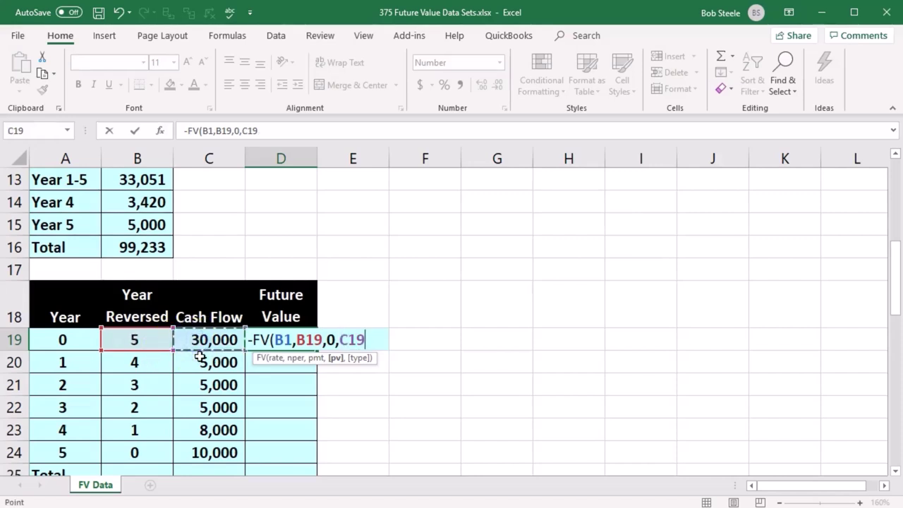
pyautogui.press('Return')
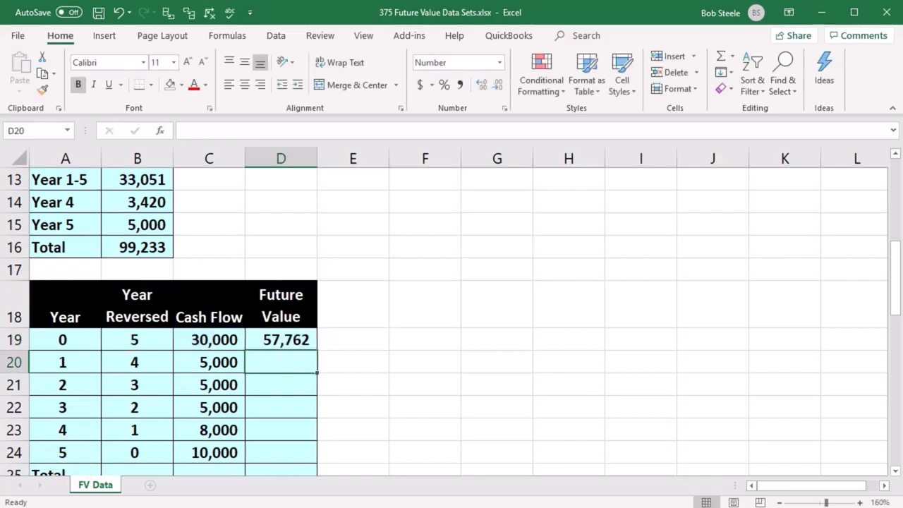
# Calculate year 1's future value in D20 with -FV, using rate B1, periods B20, payment 0 and present value C20.
pyautogui.write('-fv')
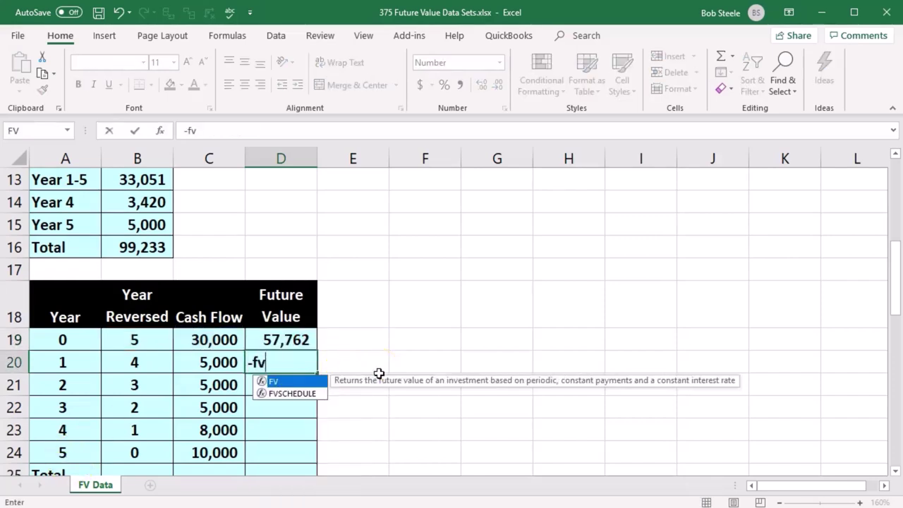
pyautogui.doubleClick(289, 381)
pyautogui.scroll(4, 175, 433)
pyautogui.click(153, 179)
pyautogui.scroll(-3, 208, 307)
pyautogui.write(',')
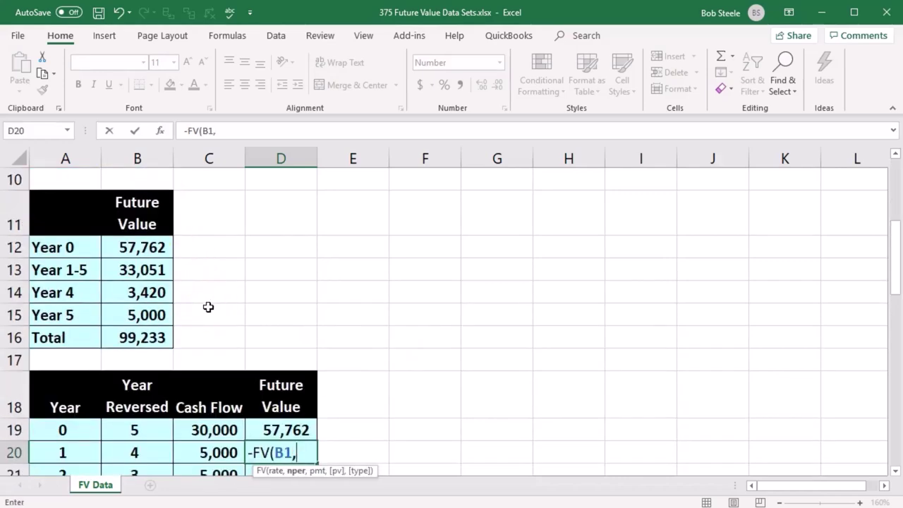
pyautogui.scroll(-1, 208, 307)
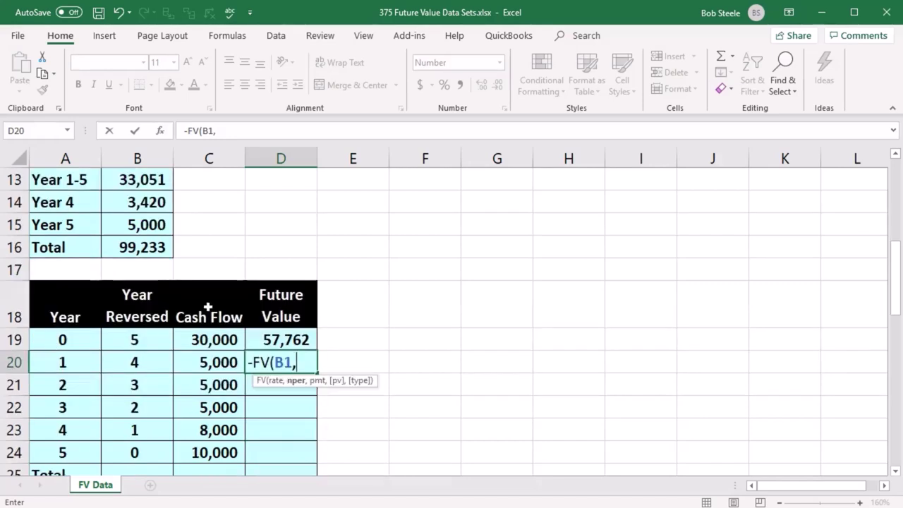
pyautogui.click(148, 362)
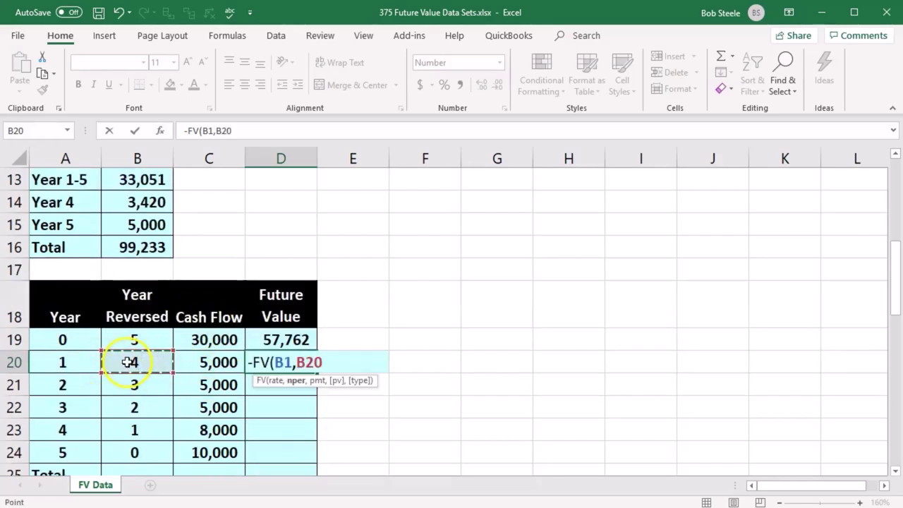
pyautogui.write(',')
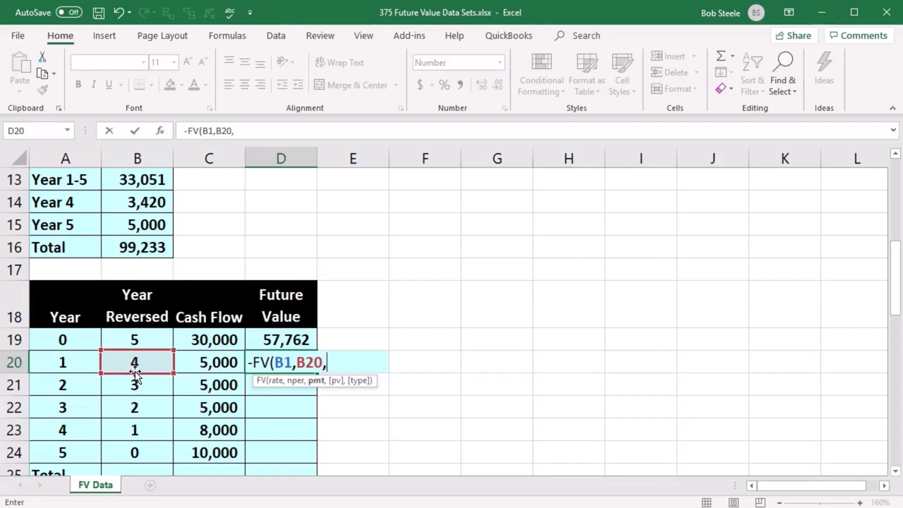
pyautogui.write('0,')
pyautogui.click(201, 360)
pyautogui.write(')')
pyautogui.press('Return')
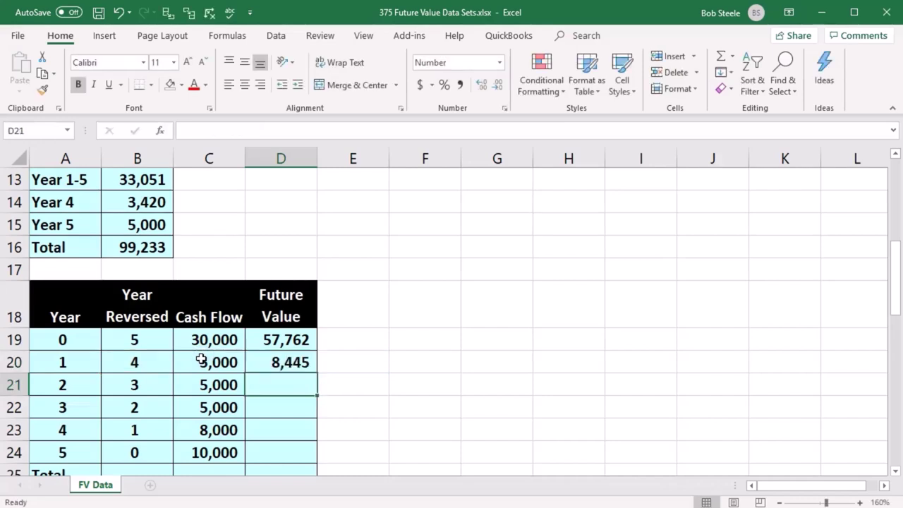
# Calculate year 2's future value in D21 with -FV, using rate B1, periods B21, payment 0 and present value C21.
pyautogui.write('-fv')
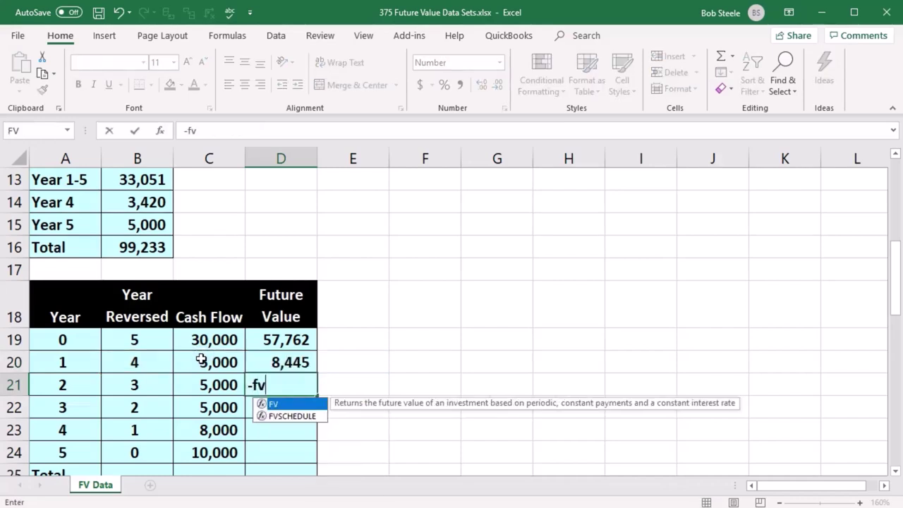
pyautogui.doubleClick(285, 404)
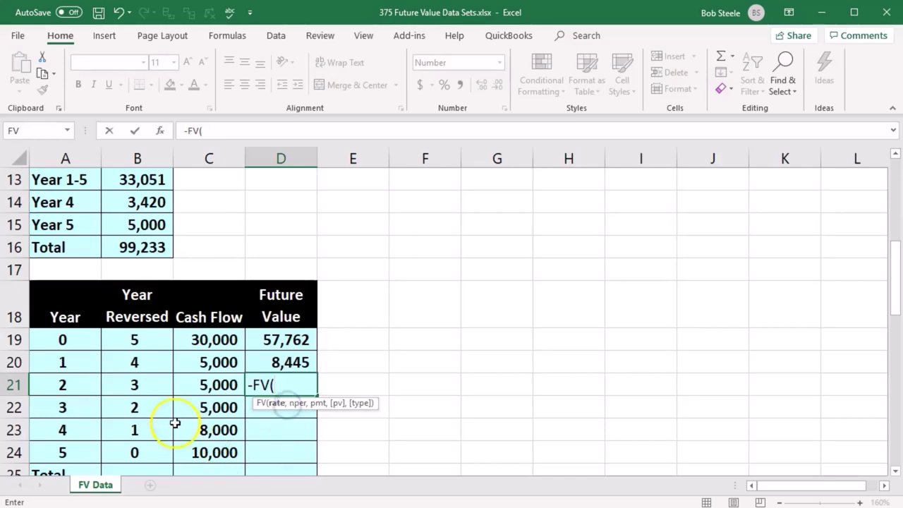
pyautogui.scroll(4, 179, 228)
pyautogui.click(159, 179)
pyautogui.scroll(-5, 180, 242)
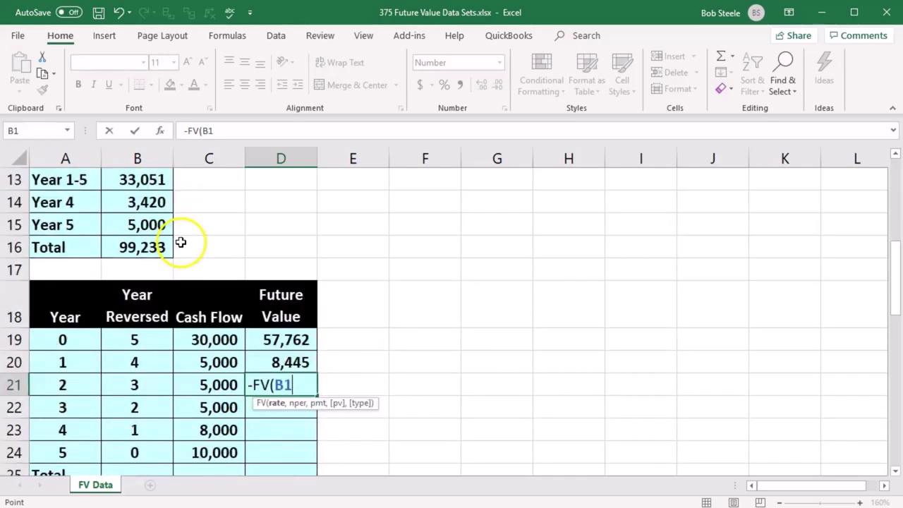
pyautogui.write(',')
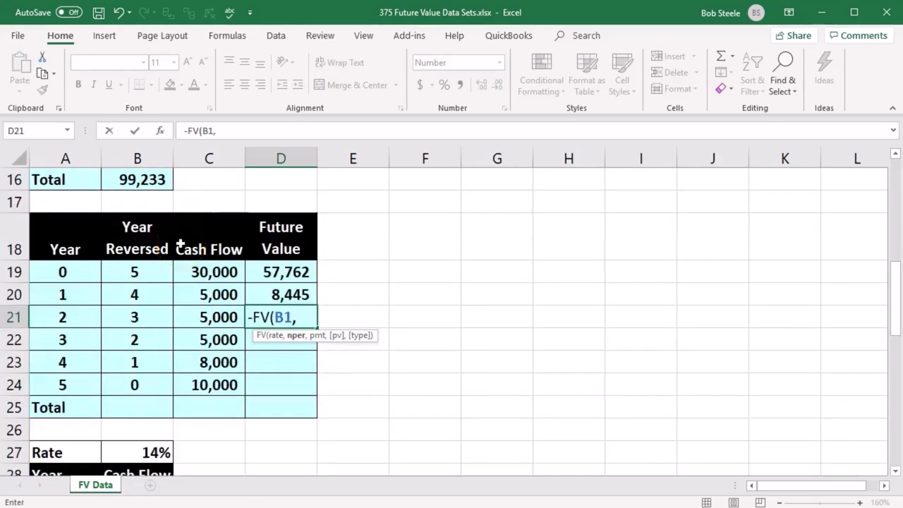
pyautogui.click(144, 319)
pyautogui.write(',')
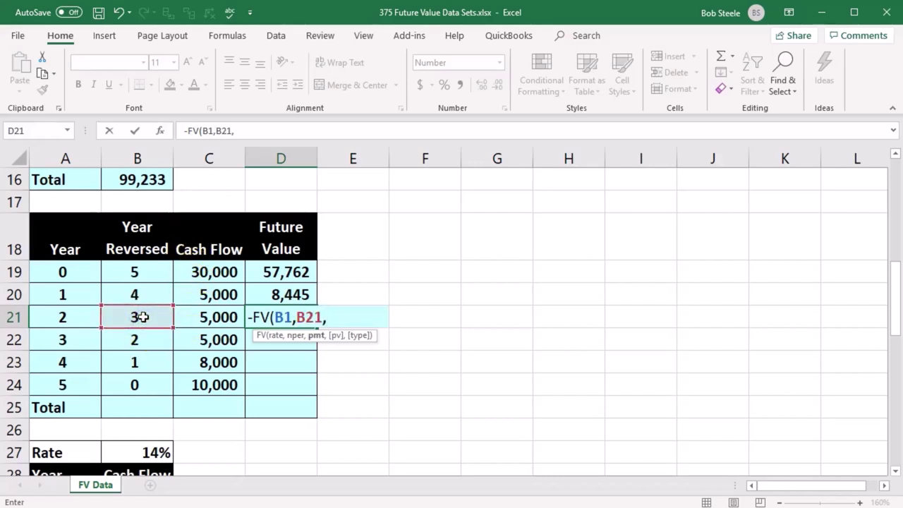
pyautogui.write('0,')
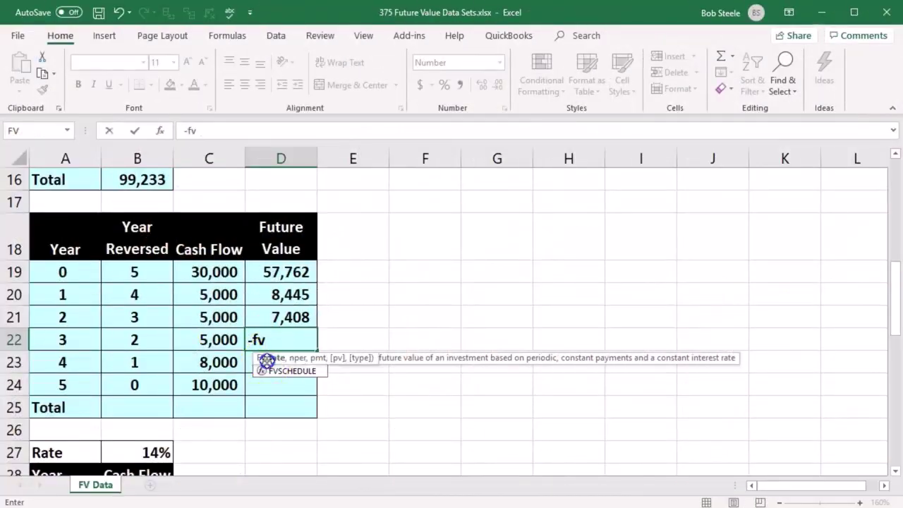
# Calculate year 3's future value in D22 with -FV, using rate B1, periods B22, payment 0 and present value C22.
pyautogui.doubleClick(271, 359)
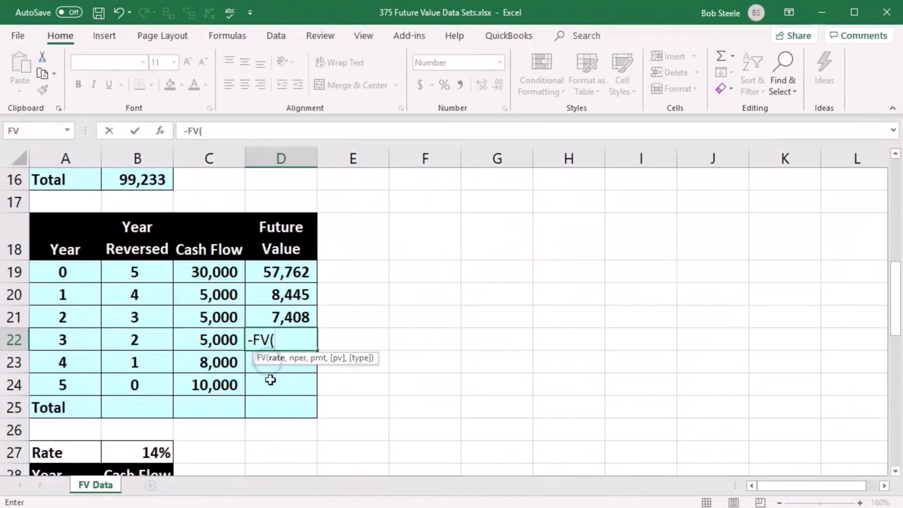
pyautogui.scroll(5, 213, 390)
pyautogui.click(142, 180)
pyautogui.scroll(-4, 185, 274)
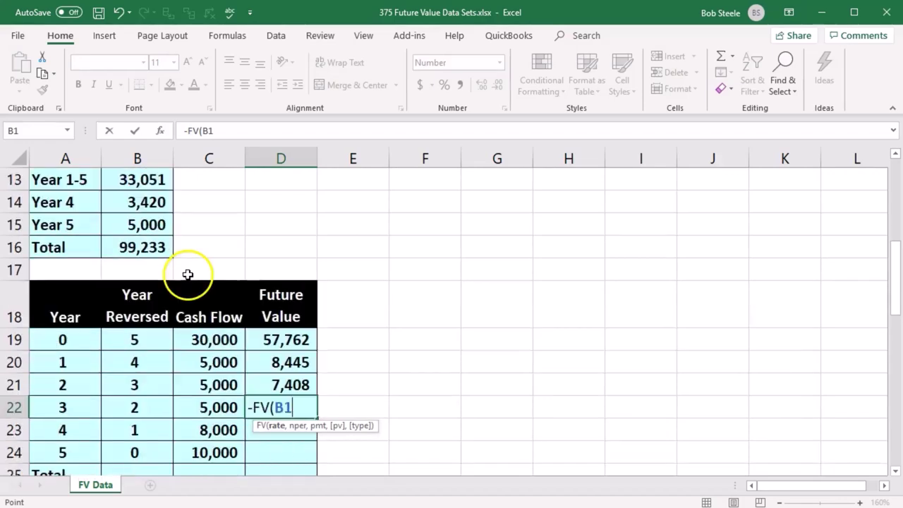
pyautogui.write(',')
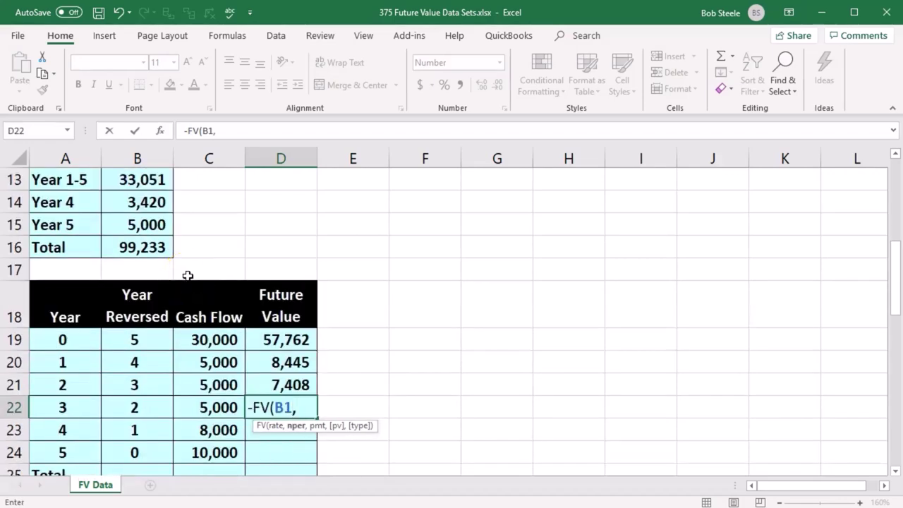
pyautogui.scroll(-1, 201, 353)
pyautogui.click(161, 340)
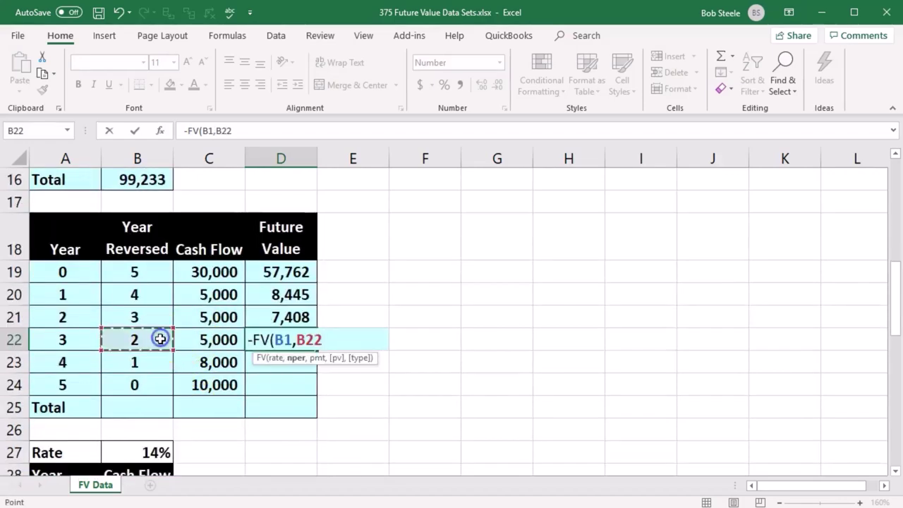
pyautogui.write(',0,')
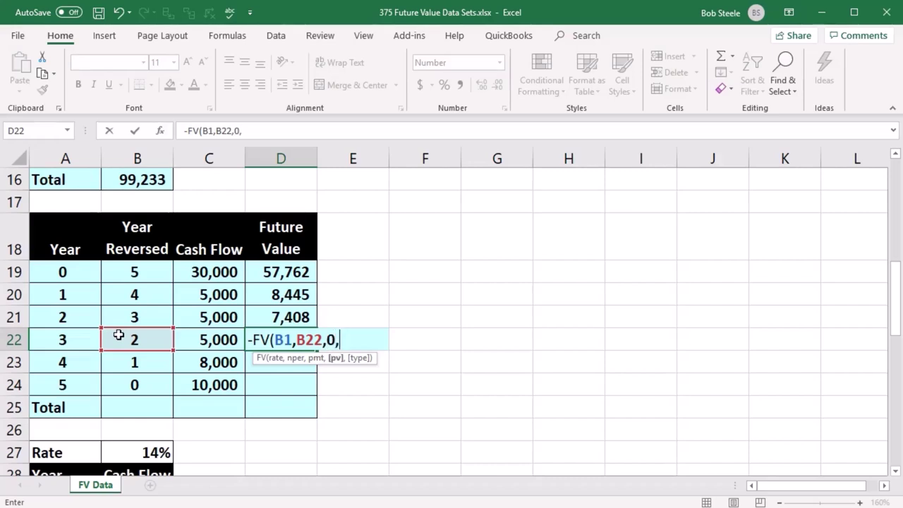
pyautogui.click(212, 340)
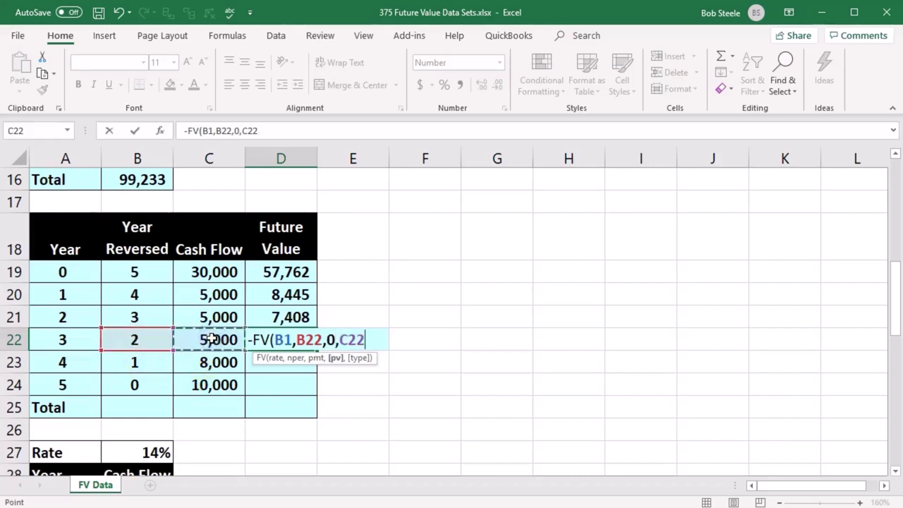
pyautogui.press('Return')
# Calculate year 4's future value in D23 with -FV, using rate B1, periods B23, payment 0 and present value C23.
pyautogui.write('-fv')
pyautogui.doubleClick(262, 382)
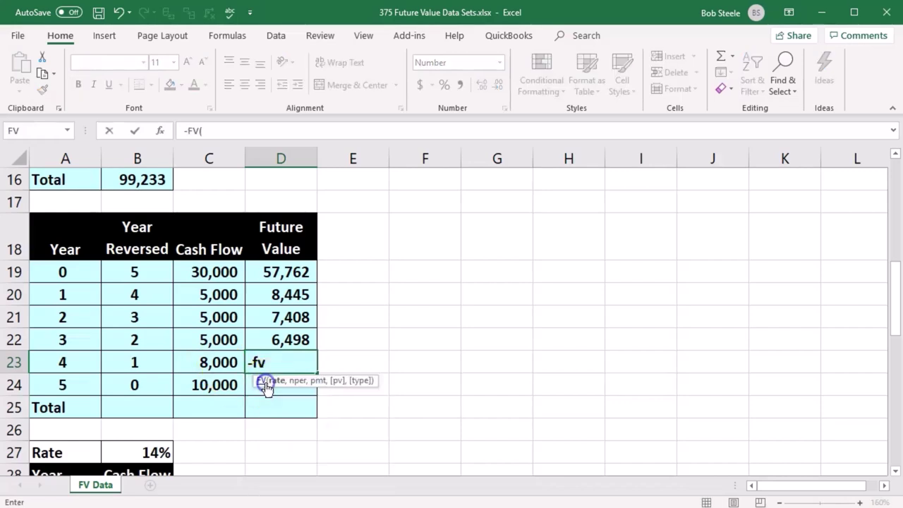
pyautogui.scroll(5, 211, 343)
pyautogui.click(169, 181)
pyautogui.scroll(-4, 222, 271)
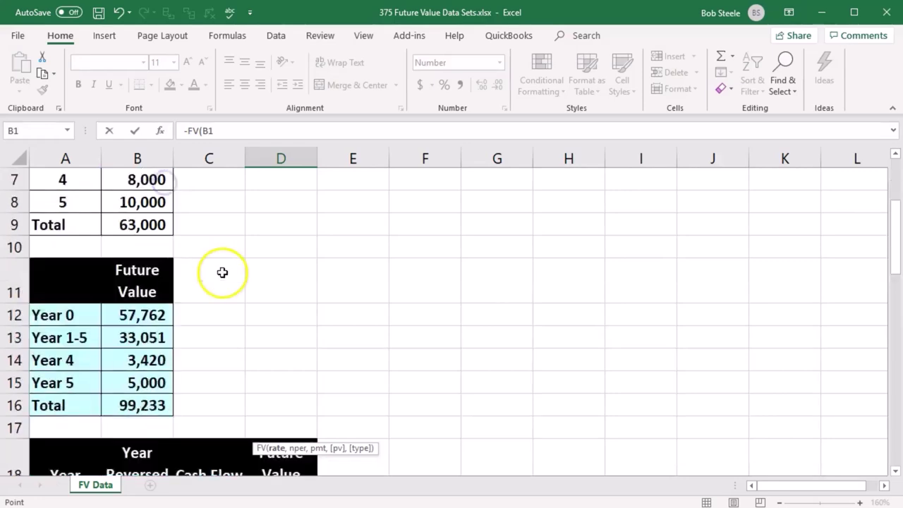
pyautogui.write(',')
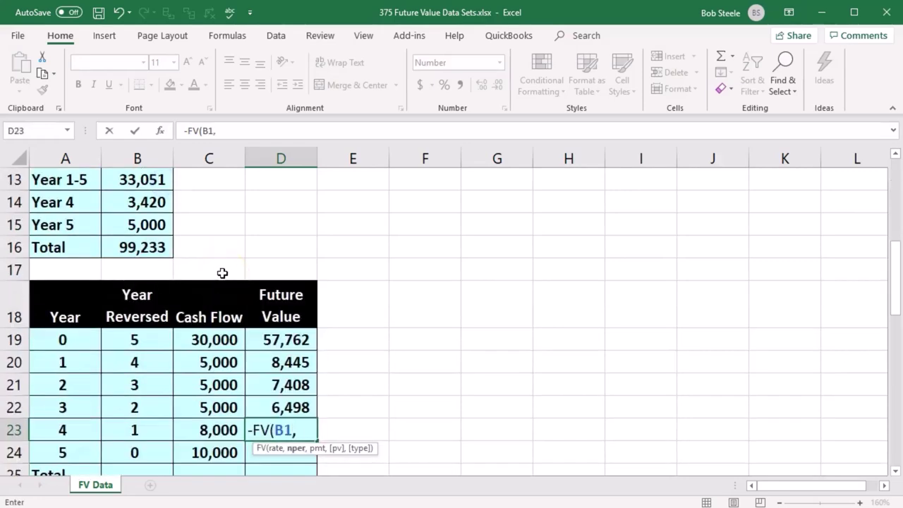
pyautogui.click(141, 430)
pyautogui.write(',')
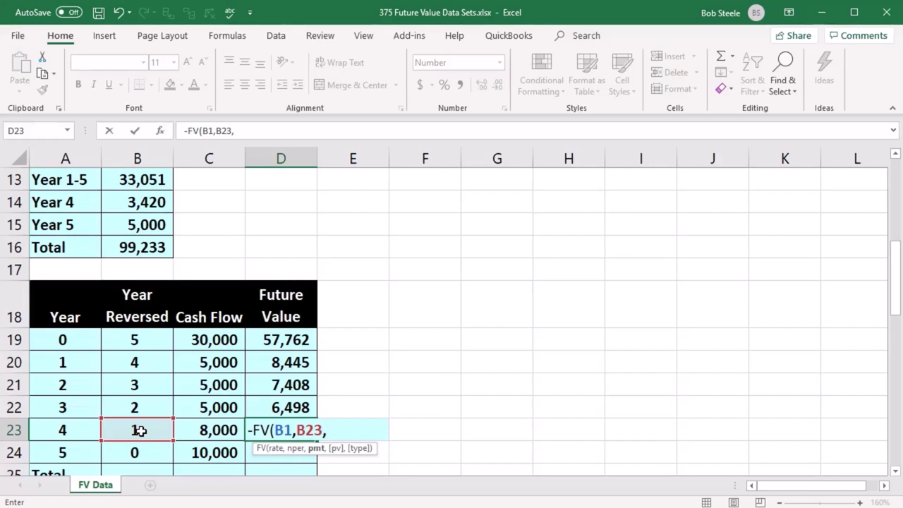
pyautogui.write('0,')
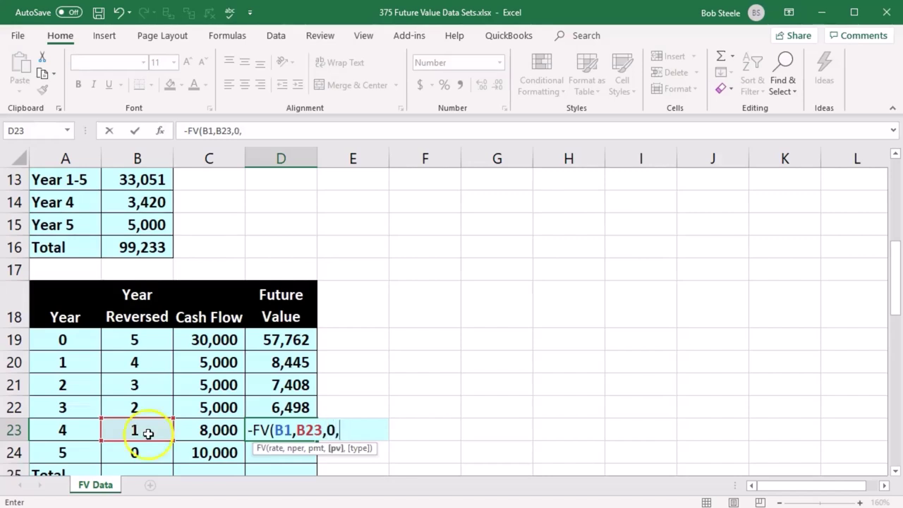
pyautogui.click(204, 432)
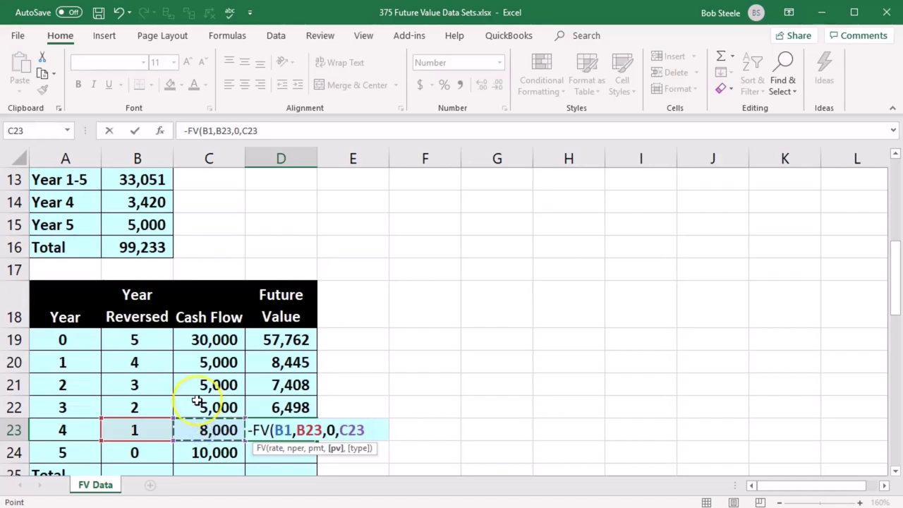
pyautogui.press('Return')
pyautogui.scroll(-1, 197, 400)
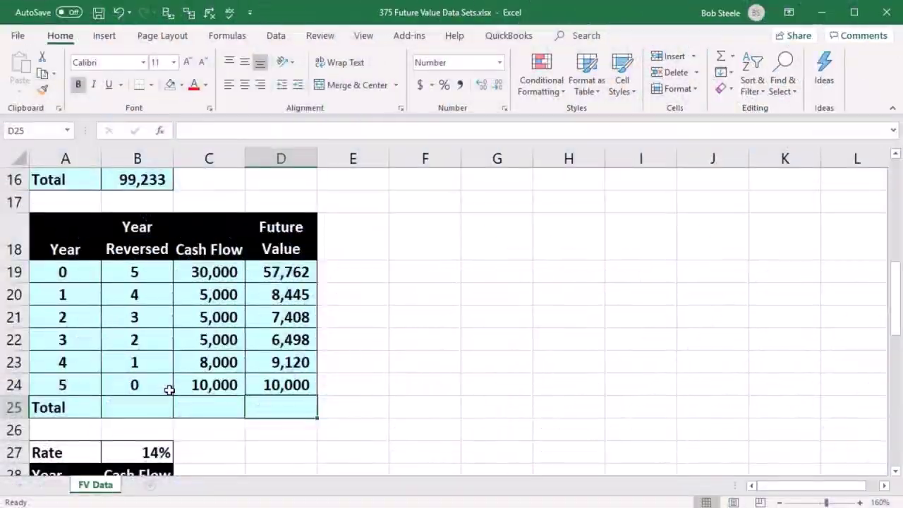
# Total the yearly future values in D25 with a SUM of D19:D24.
pyautogui.write('=sum(')
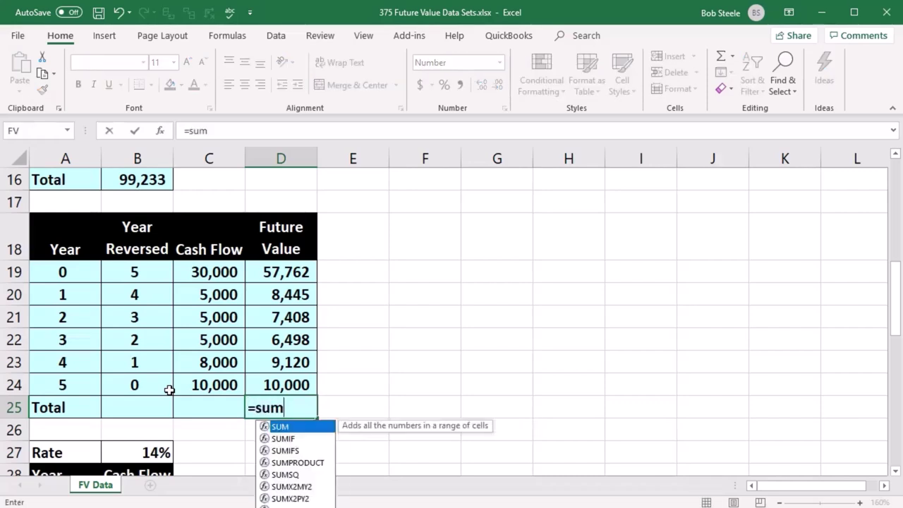
pyautogui.press('Up')
pyautogui.hotkey('shift', 'Up')
pyautogui.hotkey('shift', 'Up')
pyautogui.hotkey('shift', 'Up')
pyautogui.hotkey('shift', 'Up')
pyautogui.hotkey('shift', 'Up')
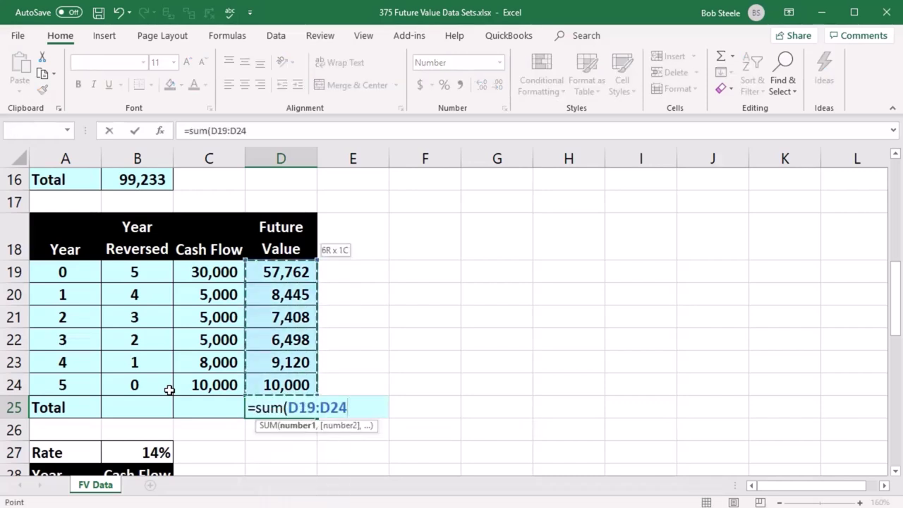
pyautogui.press('Return')
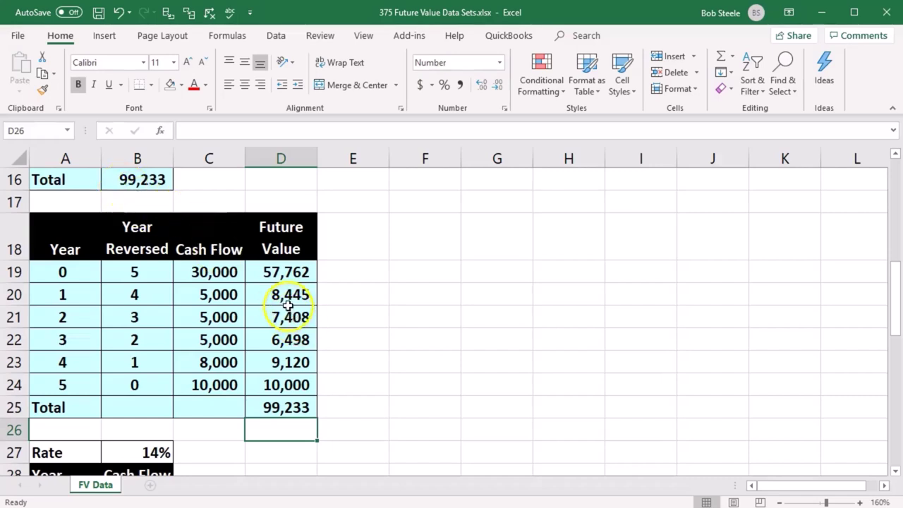
# Clear the future values for years 1 to 5 in D20:D24.
pyautogui.moveTo(292, 295); pyautogui.dragTo(289, 383)
pyautogui.press('Delete')
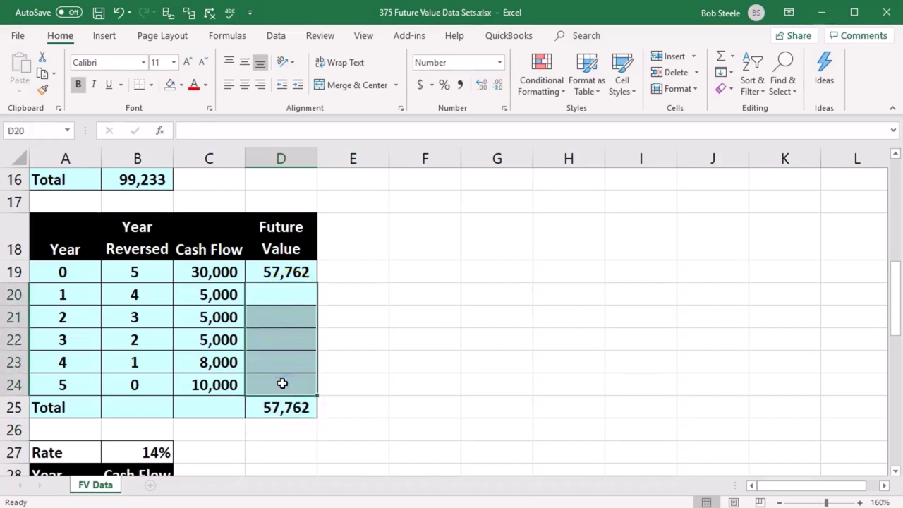
pyautogui.click(283, 383)
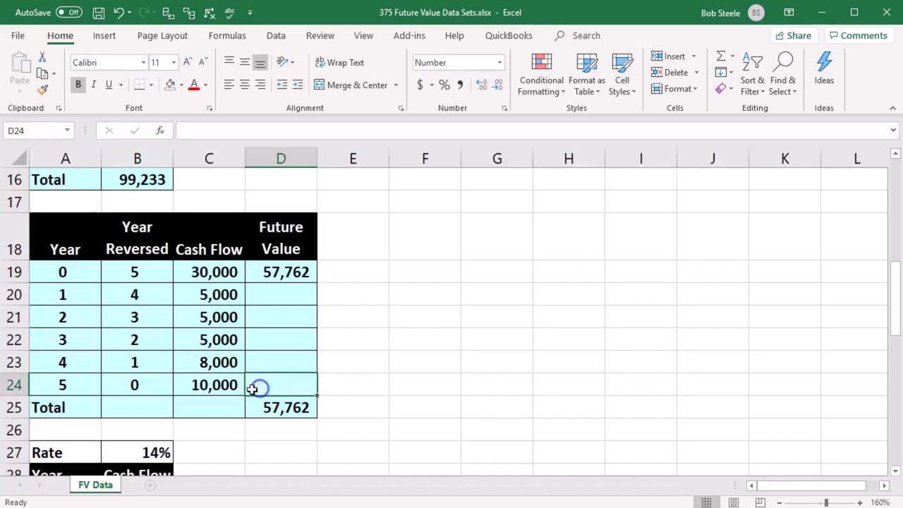
pyautogui.click(126, 387)
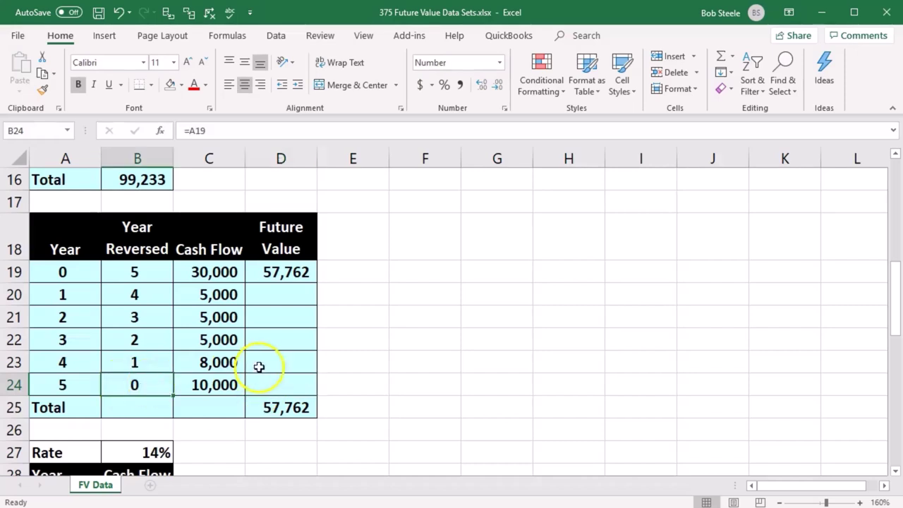
# Review year 0's FV formula in D19 and try filling it down to D20.
pyautogui.click(289, 275)
pyautogui.doubleClick(290, 275)
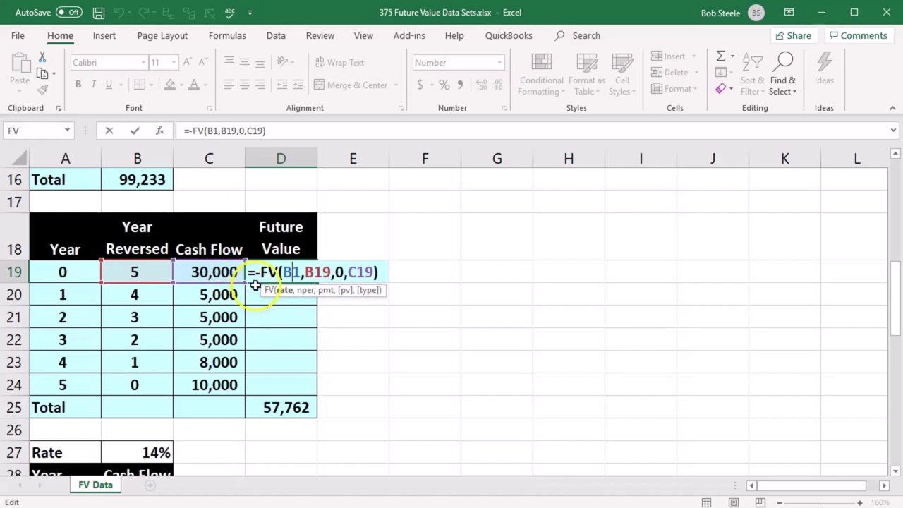
pyautogui.press('Return')
pyautogui.click(280, 279)
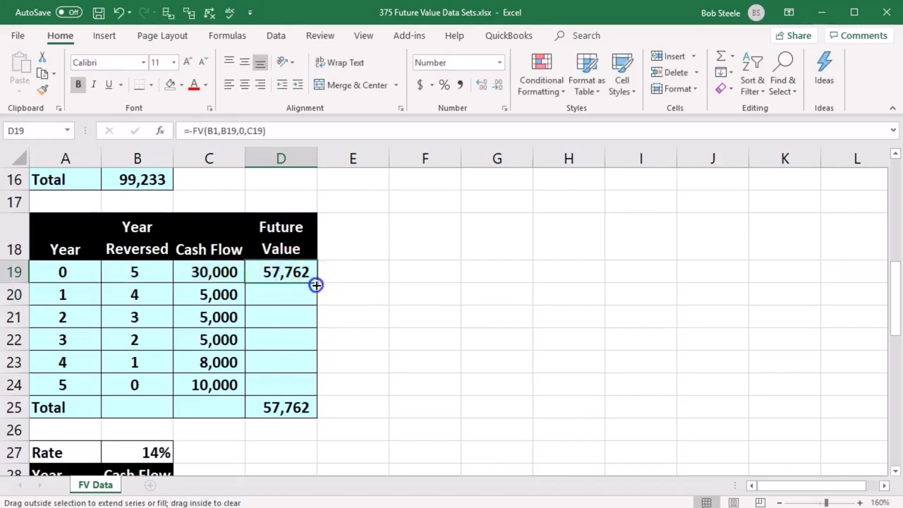
pyautogui.moveTo(316, 282); pyautogui.dragTo(314, 294)
pyautogui.click(284, 332)
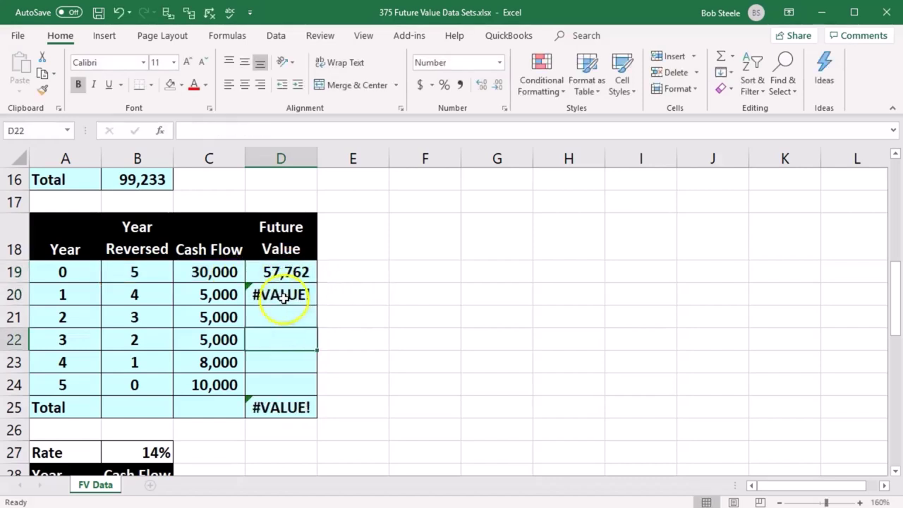
# Check which rate cell the copied formula in D20 refers to and clear D20.
pyautogui.doubleClick(287, 296)
pyautogui.scroll(4, 281, 354)
pyautogui.scroll(1, 281, 354)
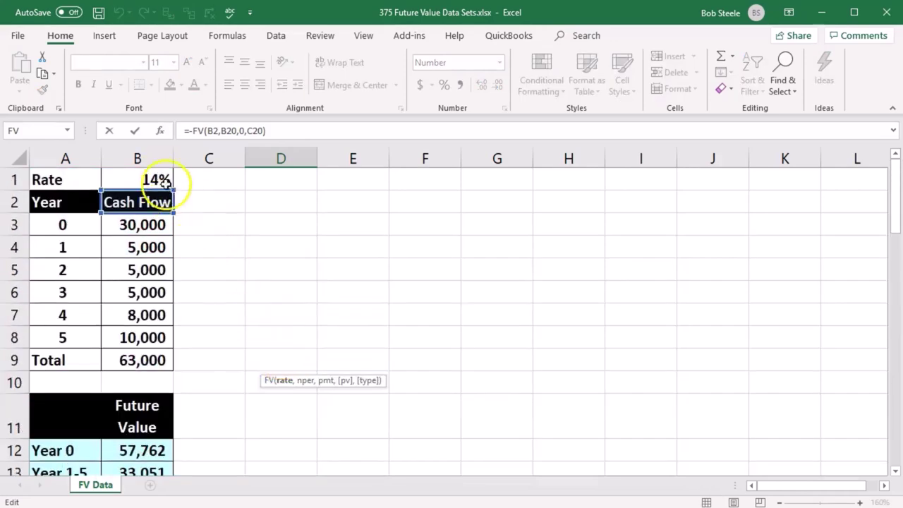
pyautogui.press('Return')
pyautogui.scroll(-3, 177, 192)
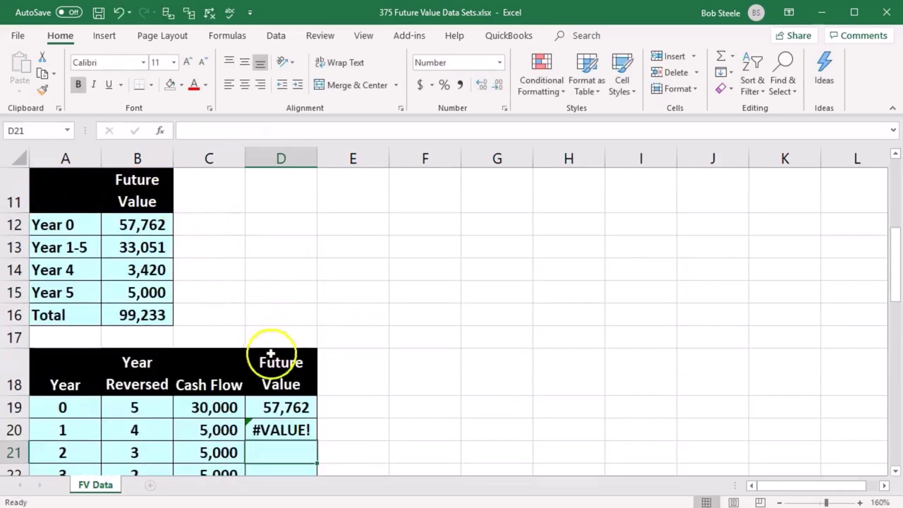
pyautogui.click(261, 435)
pyautogui.press('Delete')
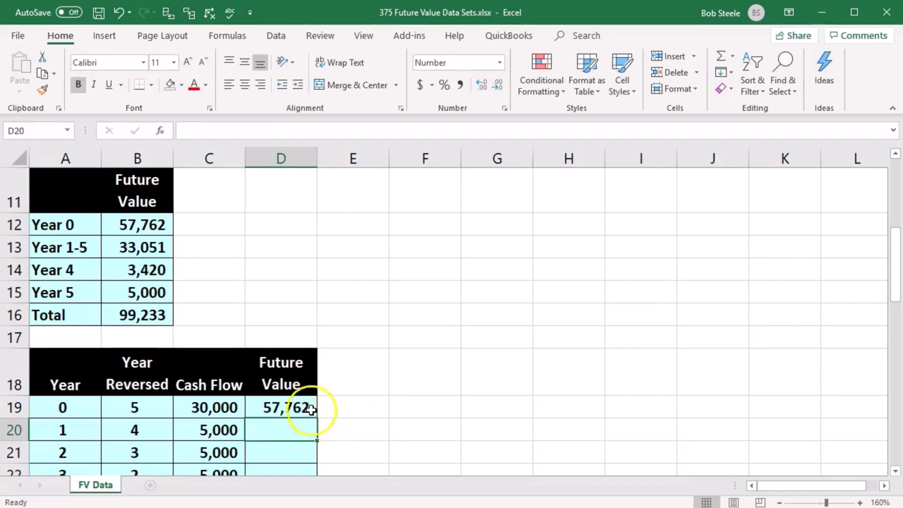
# Make the rate reference in D19's FV formula absolute as $B$1.
pyautogui.doubleClick(285, 407)
pyautogui.scroll(3, 285, 453)
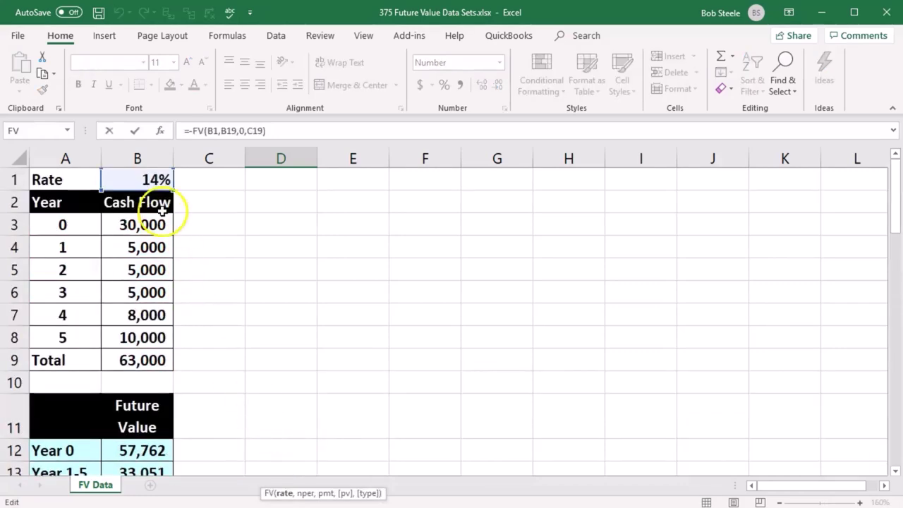
pyautogui.scroll(-4, 238, 242)
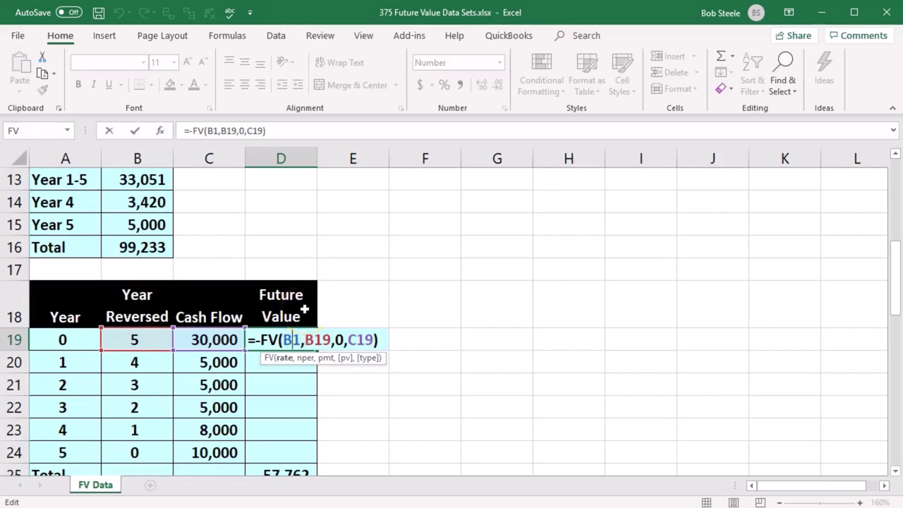
pyautogui.press('F4')
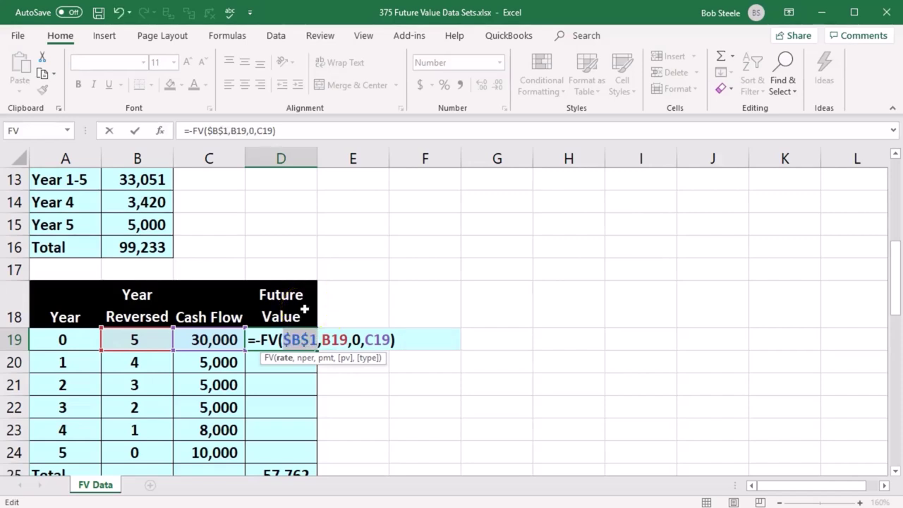
pyautogui.press('Return')
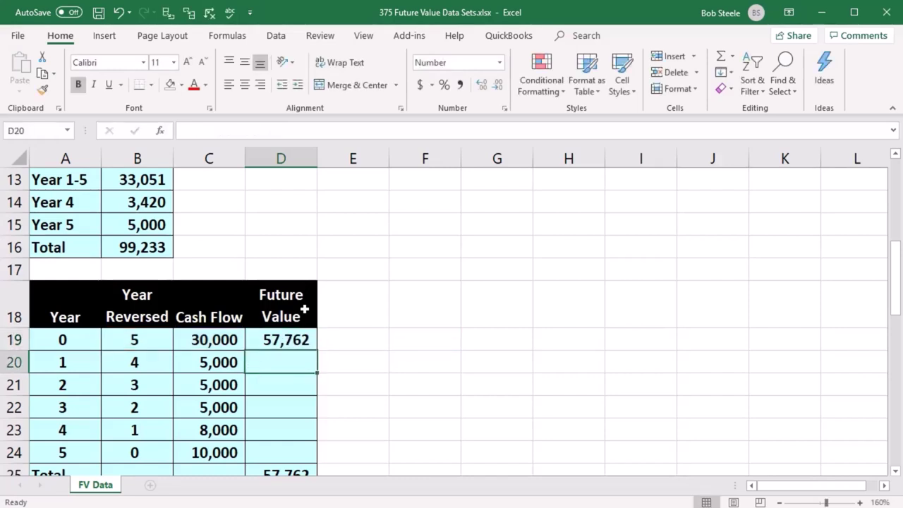
# Fill D19's future value formula down through D24 and check the references in year 5's copy.
pyautogui.scroll(-1, 303, 308)
pyautogui.click(304, 275)
pyautogui.moveTo(315, 282); pyautogui.dragTo(310, 385)
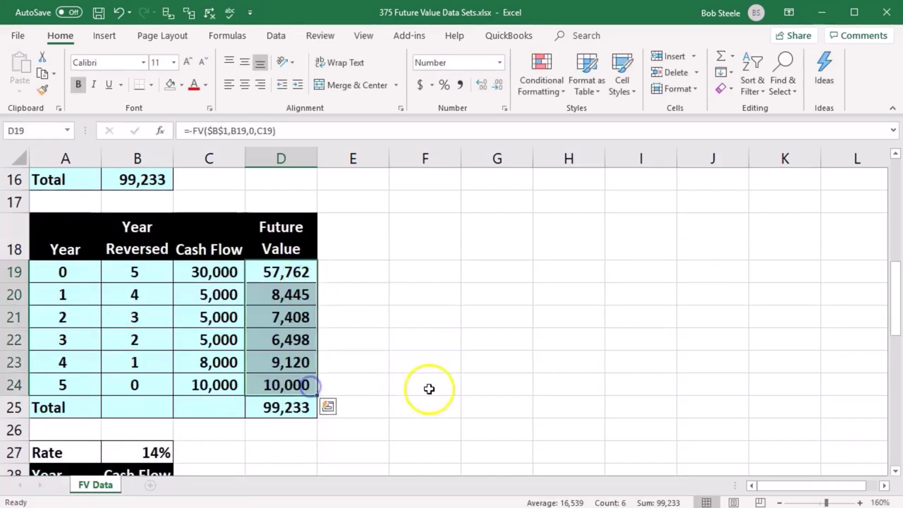
pyautogui.click(426, 389)
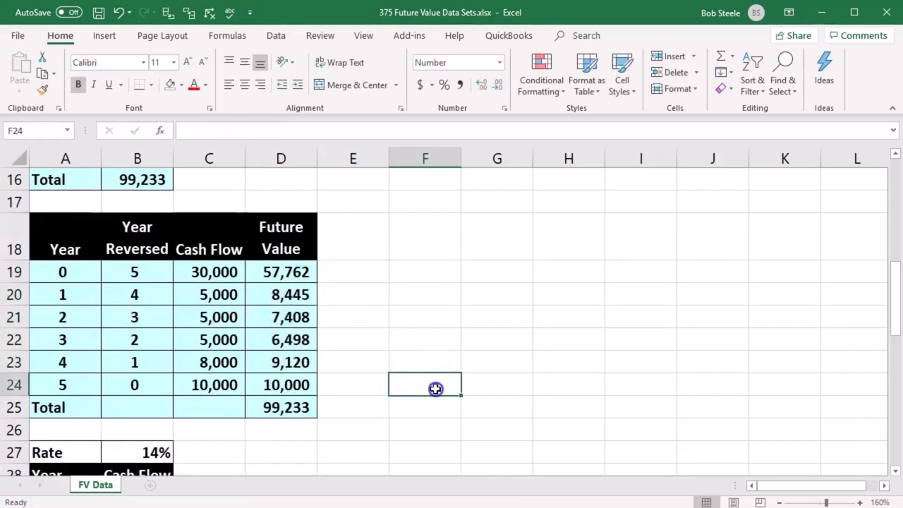
pyautogui.click(291, 384)
pyautogui.doubleClick(290, 385)
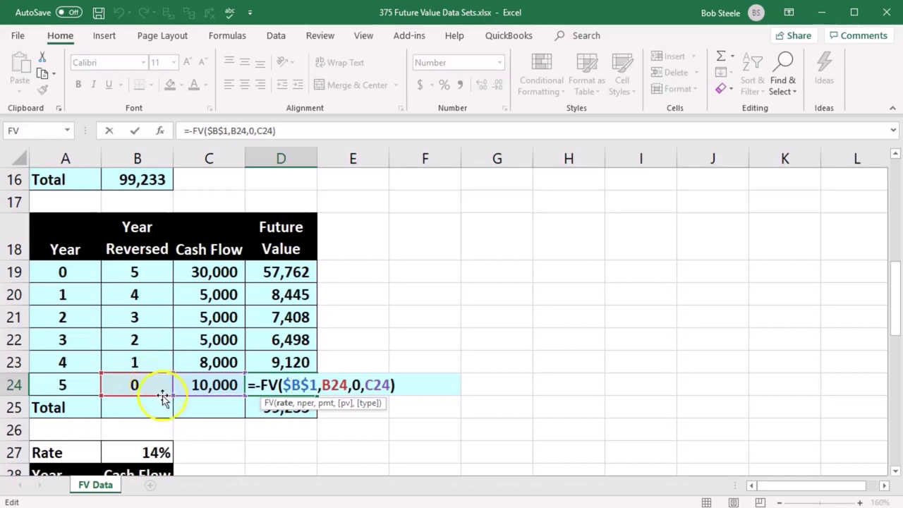
pyautogui.press('Return')
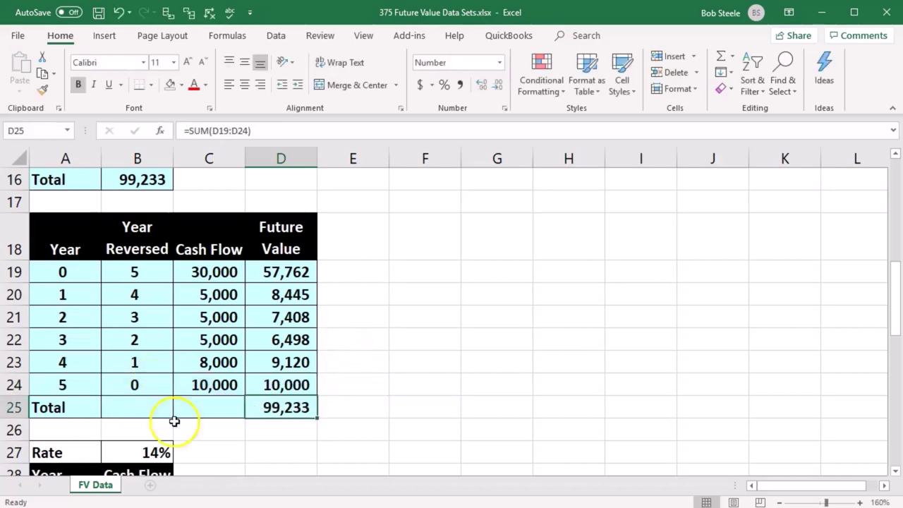
pyautogui.click(368, 425)
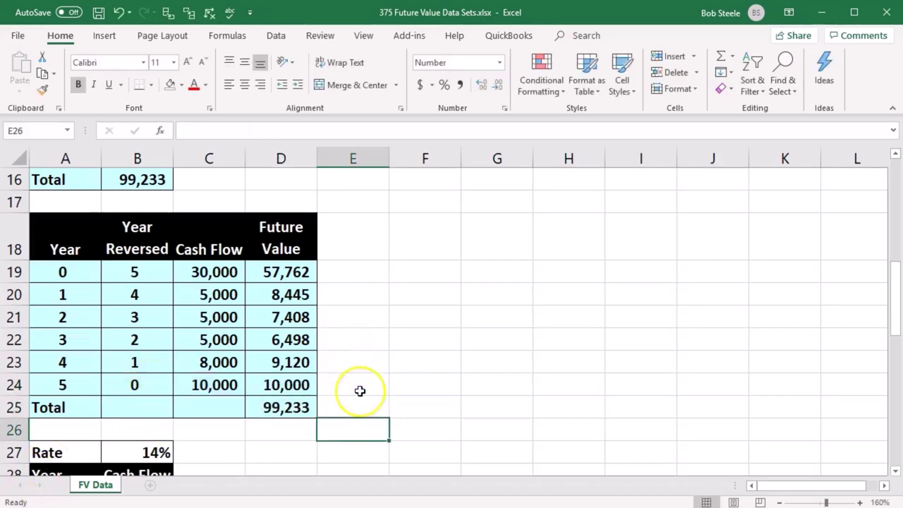
# Review the goal seek exercise's rate in B27, its year 1 to 3 cash flows and the target note in row 30.
pyautogui.scroll(-3, 359, 391)
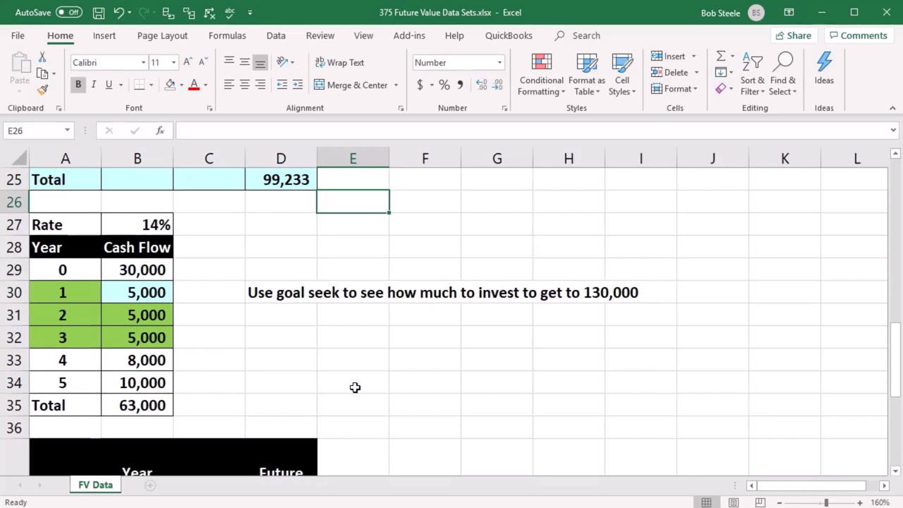
pyautogui.click(157, 223)
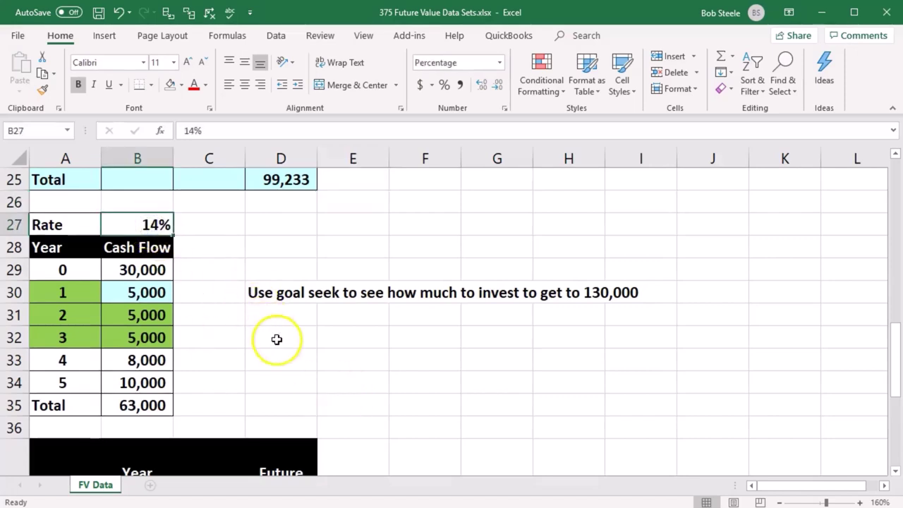
pyautogui.moveTo(67, 295); pyautogui.dragTo(127, 338)
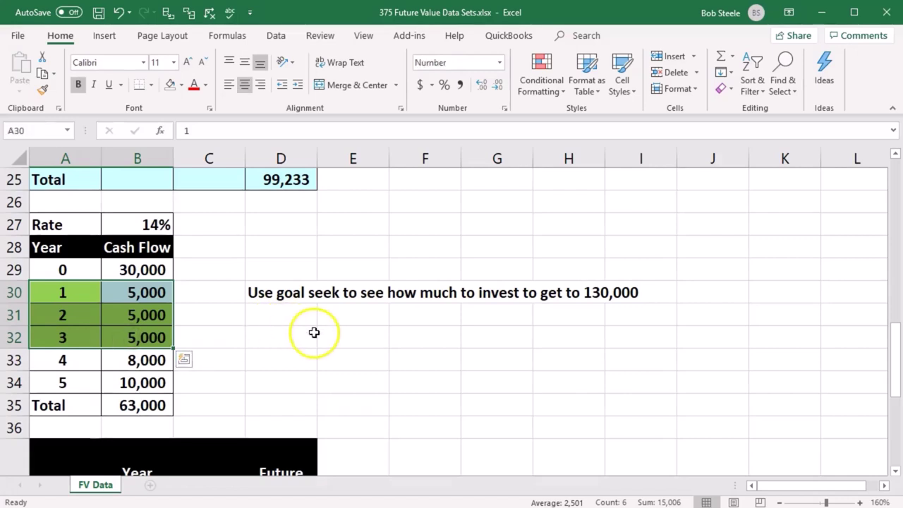
pyautogui.click(598, 296)
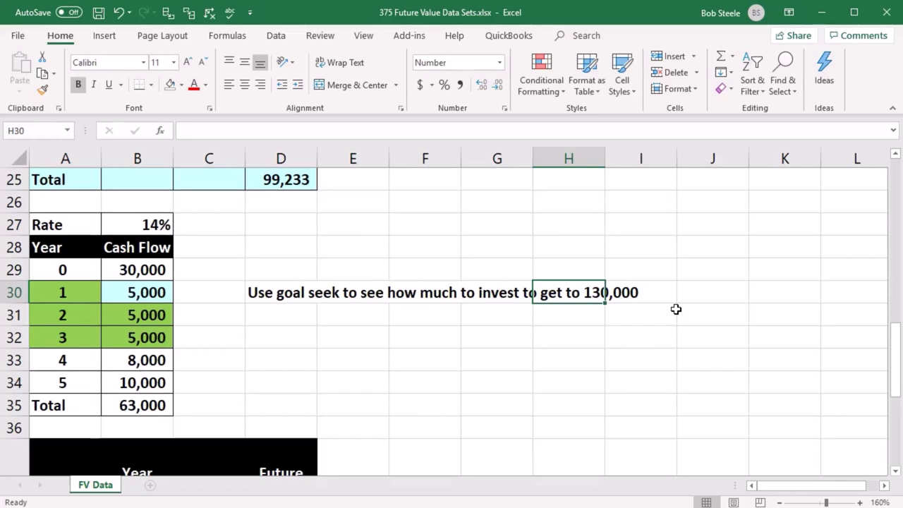
pyautogui.click(480, 352)
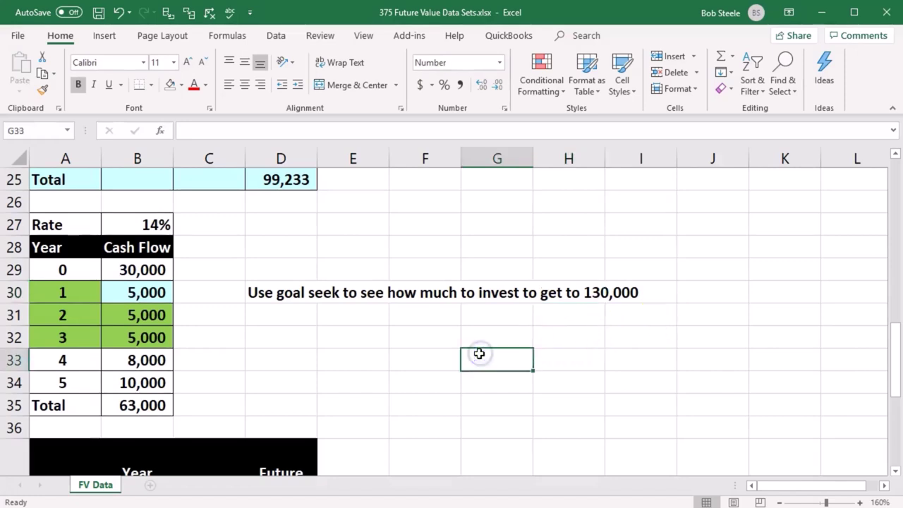
pyautogui.scroll(-1, 480, 352)
# Check the cell references behind the year 2 and year 3 cash flows in B31 and B32.
pyautogui.click(163, 226)
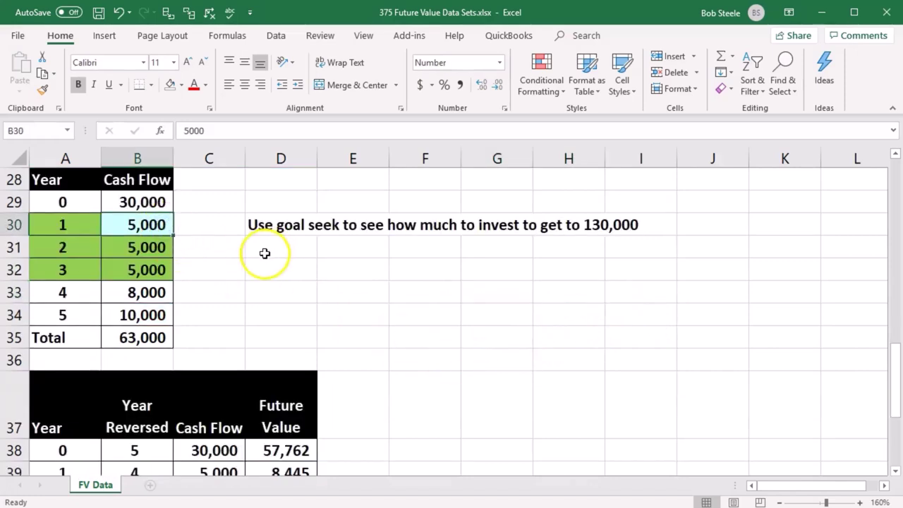
pyautogui.click(159, 252)
pyautogui.doubleClick(157, 247)
pyautogui.press('Return')
pyautogui.doubleClick(149, 270)
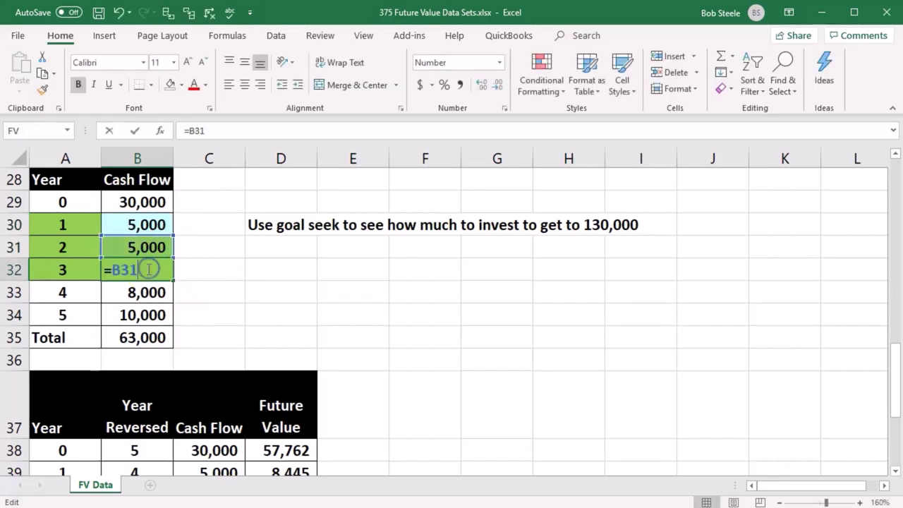
pyautogui.press('Return')
# Trace year 1's cash flow in B30 to the total future value in D44 and compare it with the goal.
pyautogui.click(157, 225)
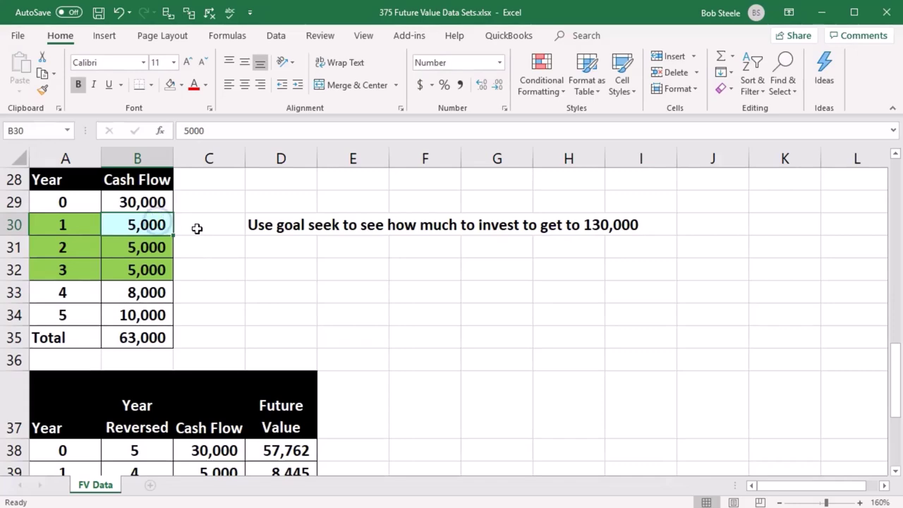
pyautogui.scroll(-3, 232, 268)
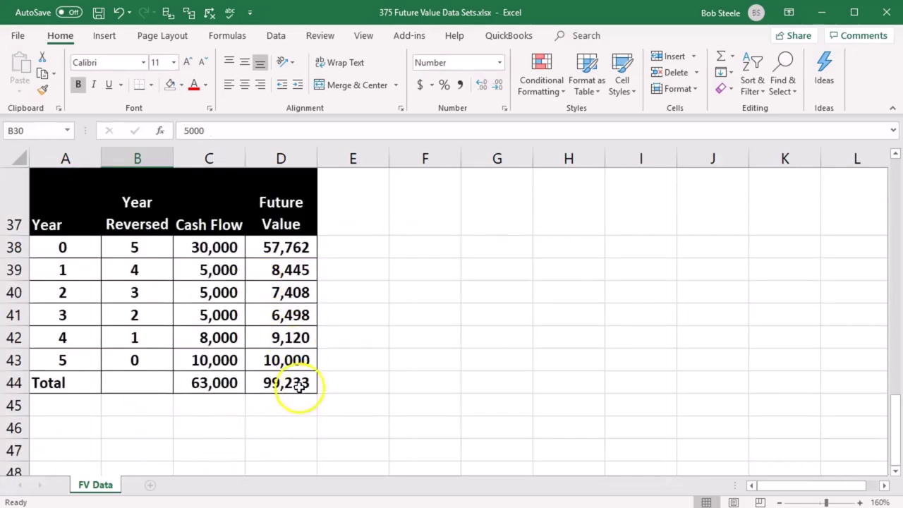
pyautogui.click(299, 386)
pyautogui.scroll(3, 385, 392)
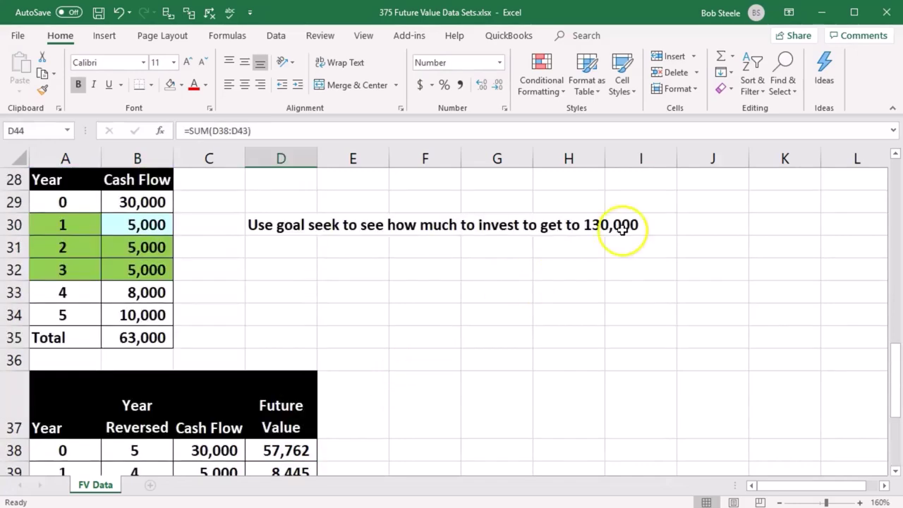
pyautogui.scroll(-1, 505, 391)
pyautogui.scroll(2, 505, 392)
# Try a year 1 cash flow of 6,000 in B30 and check the total future value in D44.
pyautogui.click(162, 292)
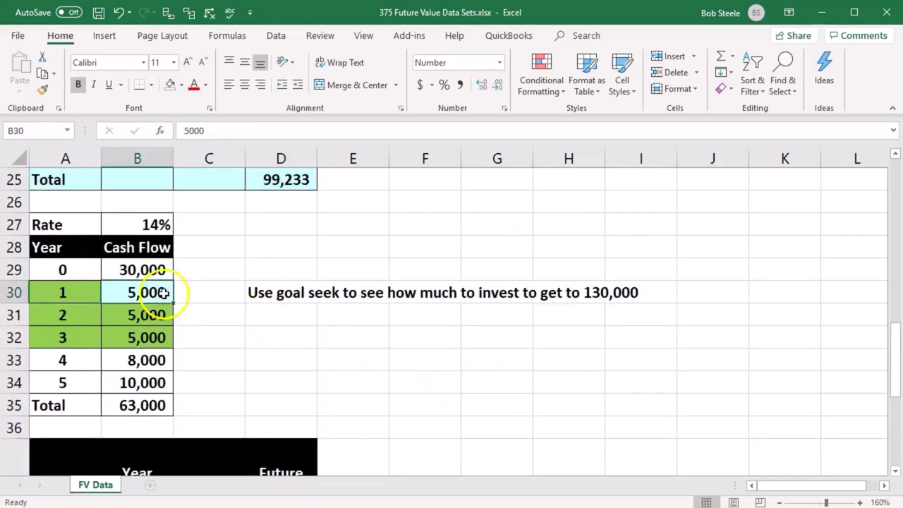
pyautogui.write('6,')
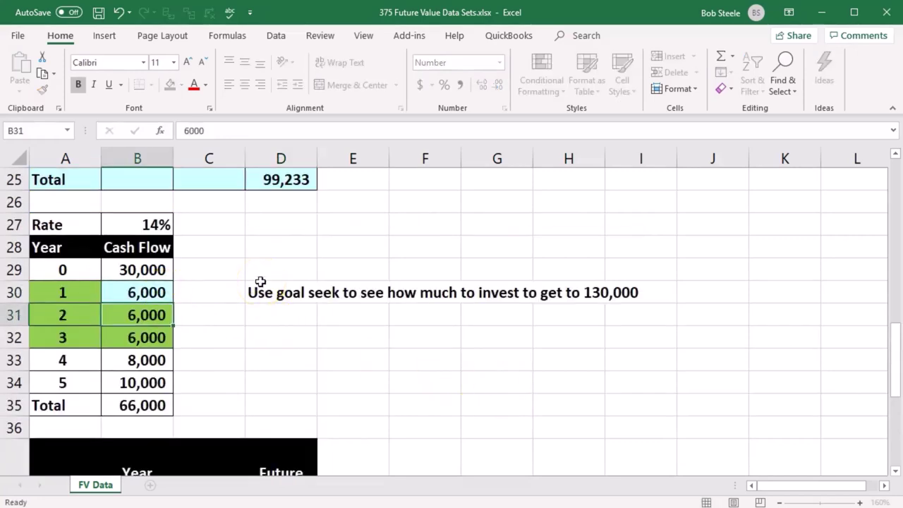
pyautogui.write('000')
pyautogui.press('Return')
pyautogui.scroll(-4, 282, 312)
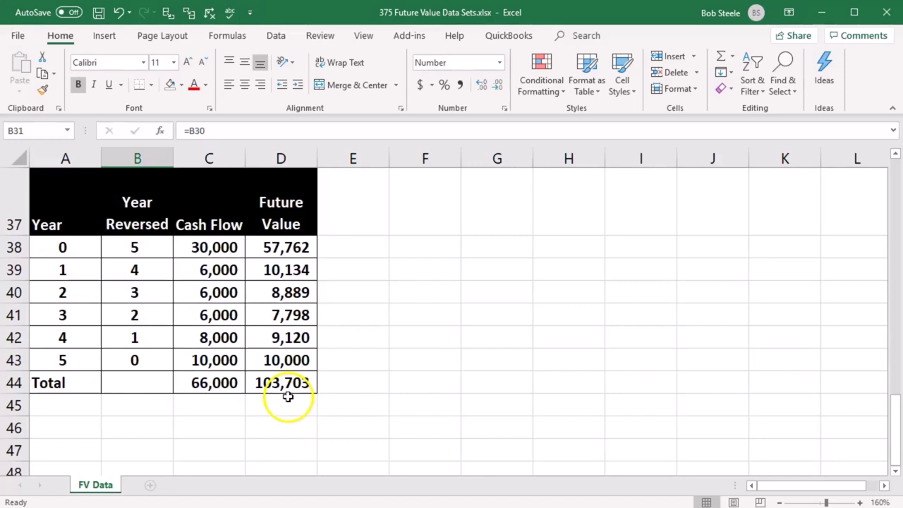
# Try a year 1 cash flow of 7,000 in B30 and review the resulting future values in D38:D44.
pyautogui.scroll(4, 288, 396)
pyautogui.click(156, 292)
pyautogui.write('4')
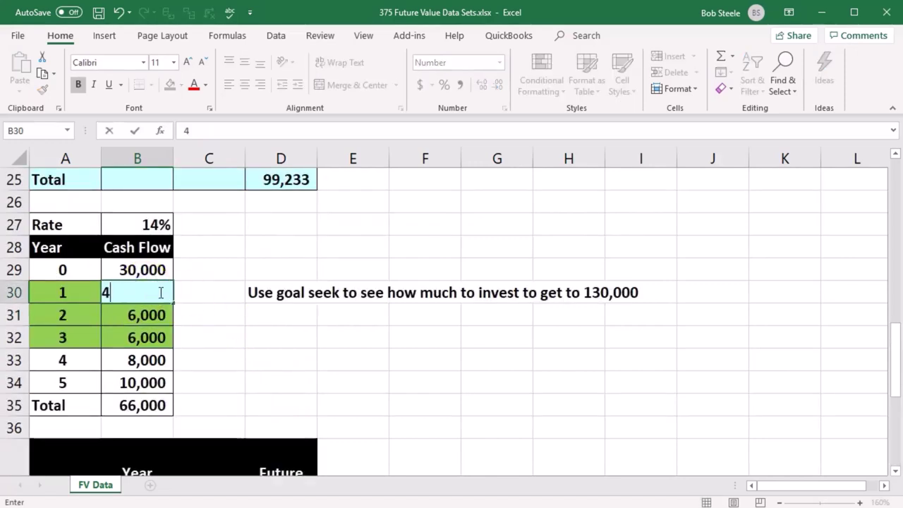
pyautogui.write('000')
pyautogui.press('Return')
pyautogui.moveTo(157, 290); pyautogui.dragTo(147, 337)
pyautogui.scroll(-3, 240, 353)
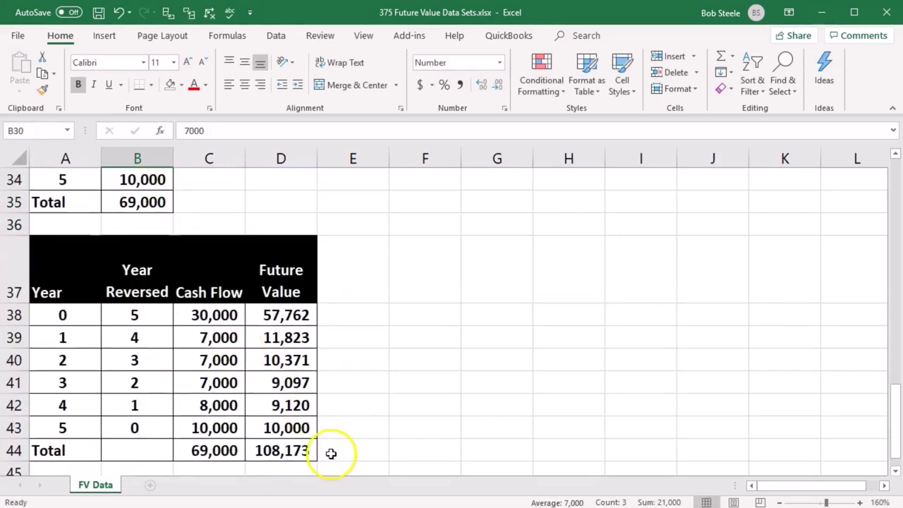
pyautogui.click(311, 430)
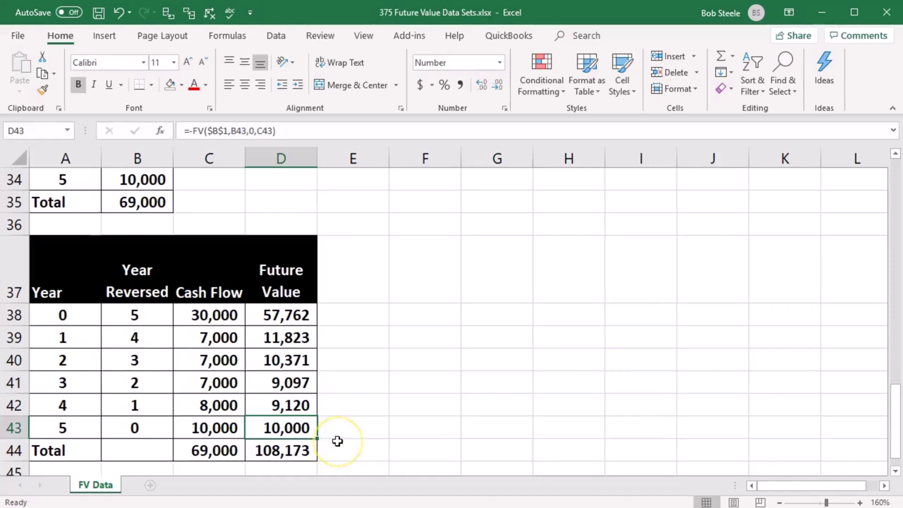
pyautogui.scroll(3, 337, 441)
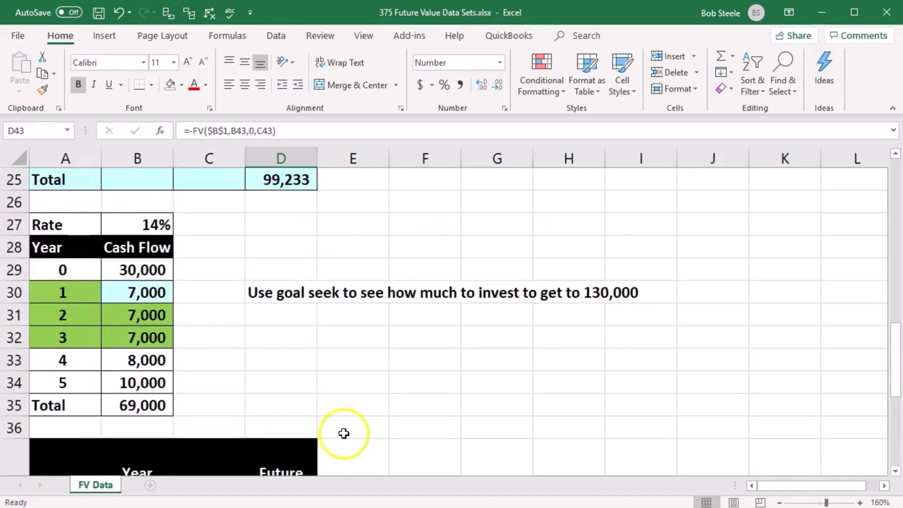
# Run Goal Seek to set D44 to 130000 by changing B30, accept the solution and inspect B30.
pyautogui.click(301, 335)
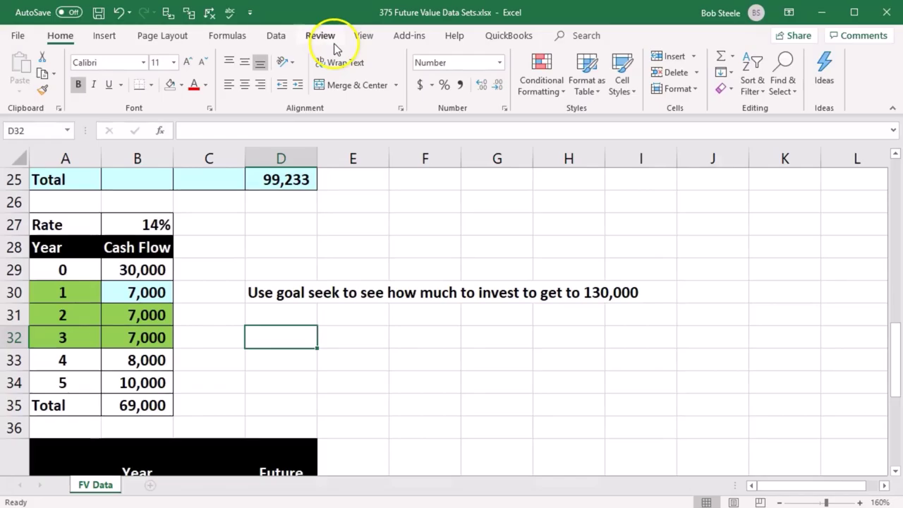
pyautogui.click(277, 36)
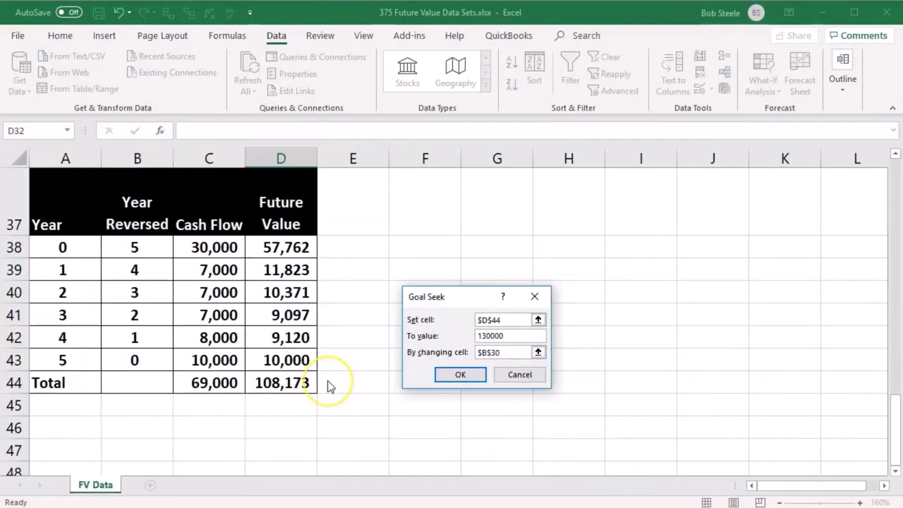
pyautogui.moveTo(430, 296); pyautogui.dragTo(425, 197)
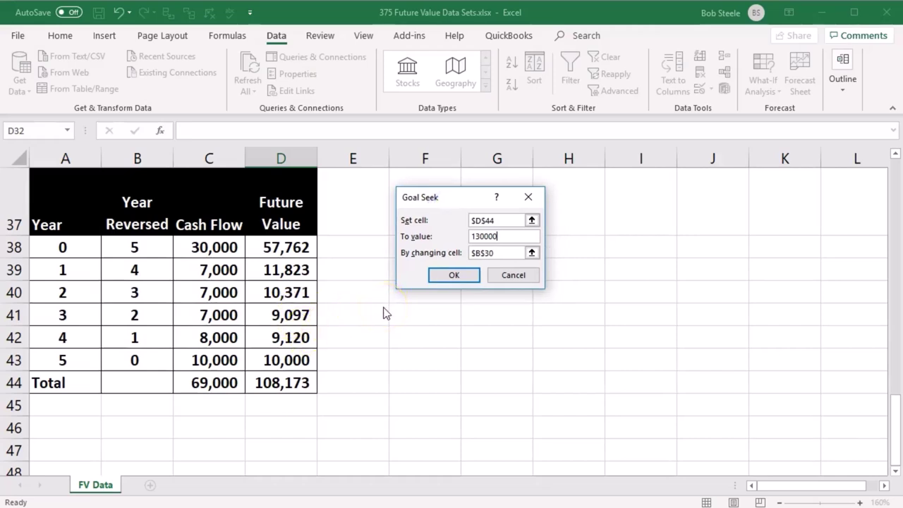
pyautogui.click(437, 276)
pyautogui.click(433, 275)
pyautogui.scroll(4, 383, 340)
pyautogui.click(150, 292)
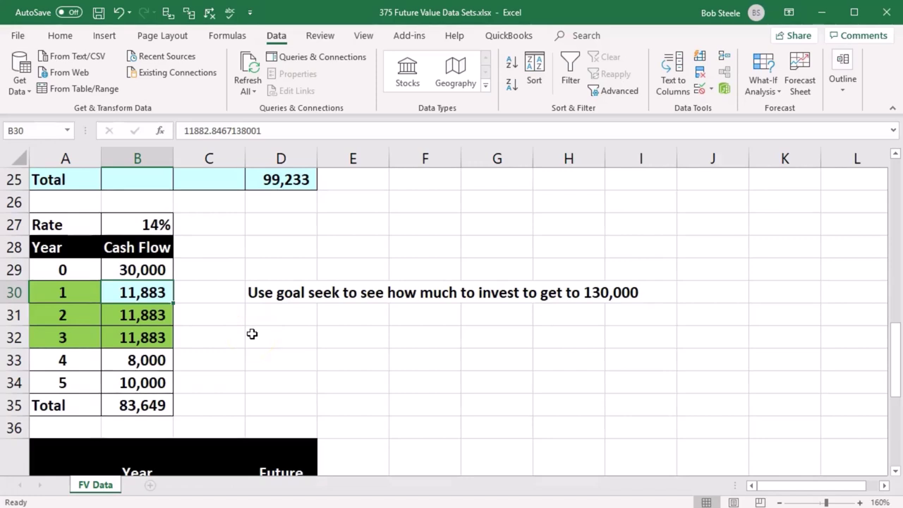
# Clear year 1's cash flow in B30 and start a new Goal Seek with D44 as the set cell.
pyautogui.press('Delete')
pyautogui.scroll(-4, 252, 334)
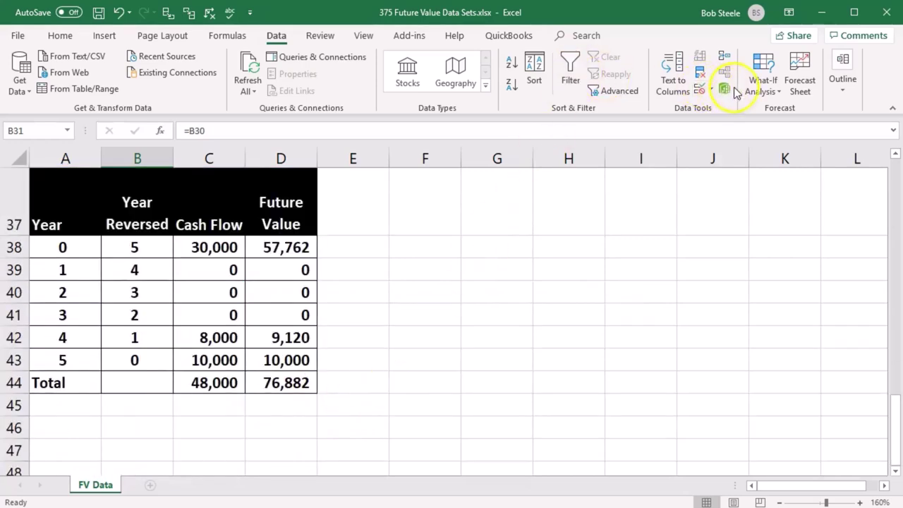
pyautogui.click(769, 80)
pyautogui.click(783, 125)
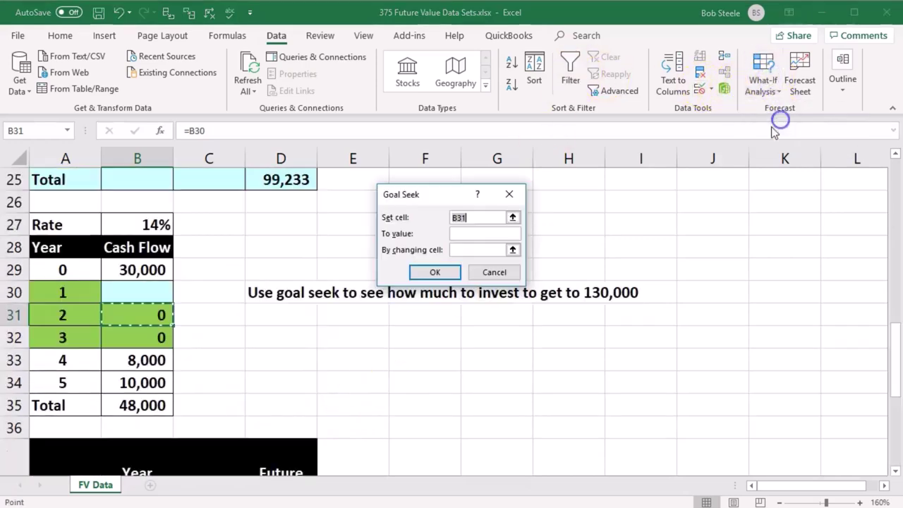
pyautogui.scroll(-4, 438, 356)
pyautogui.click(292, 381)
pyautogui.scroll(3, 295, 382)
pyautogui.scroll(1, 295, 382)
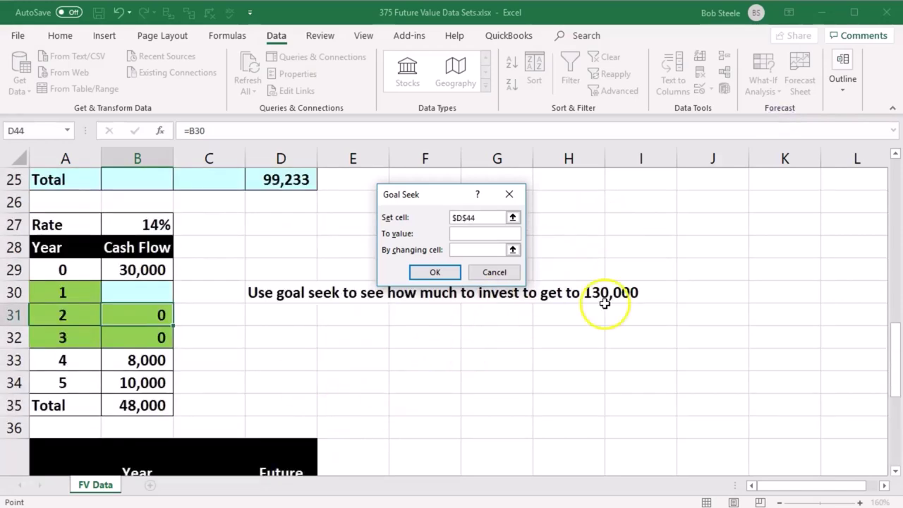
# Set the Goal Seek target to 130000 with B30 as the changing cell, run it and accept the solution.
pyautogui.click(495, 234)
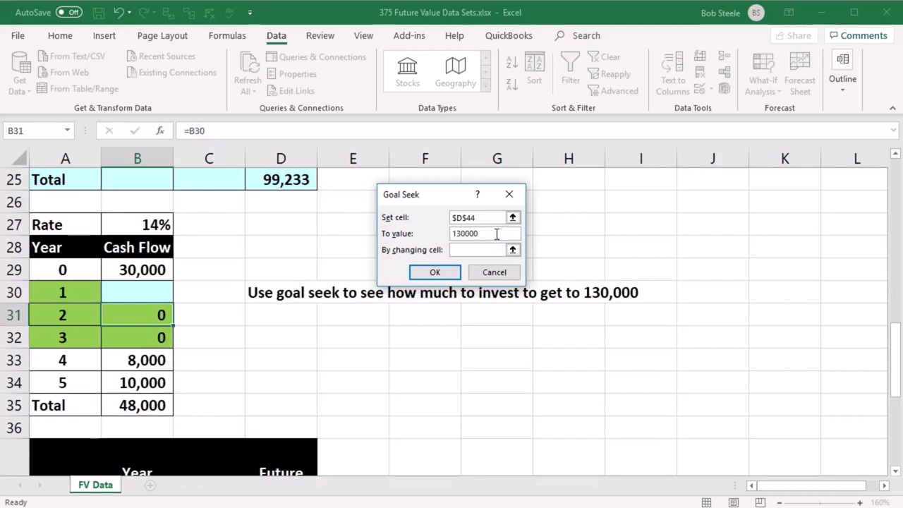
pyautogui.click(490, 250)
pyautogui.click(144, 287)
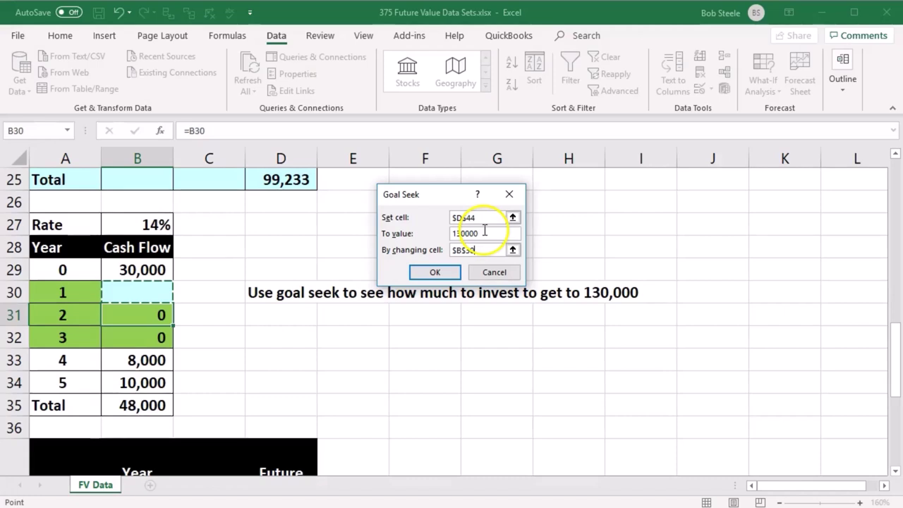
pyautogui.click(455, 270)
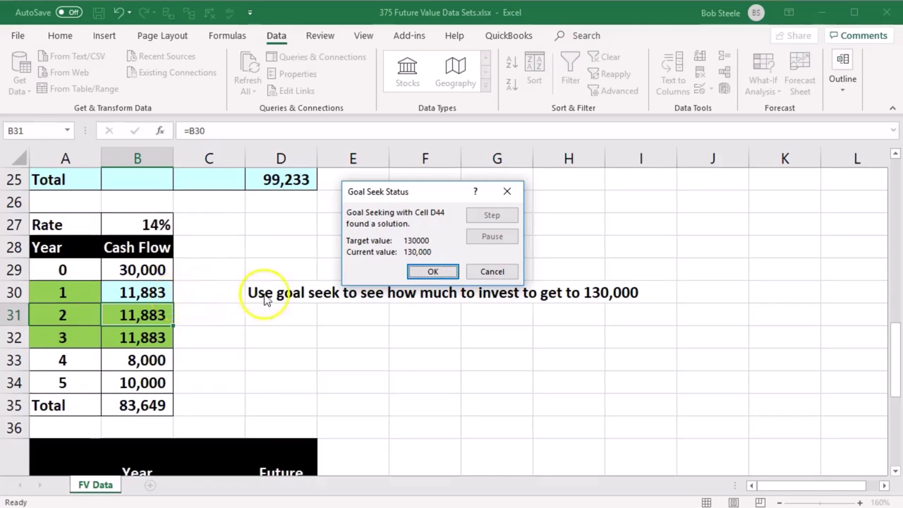
pyautogui.click(432, 271)
# Review the solved cash flow in B30 and the total future value in D44.
pyautogui.click(168, 293)
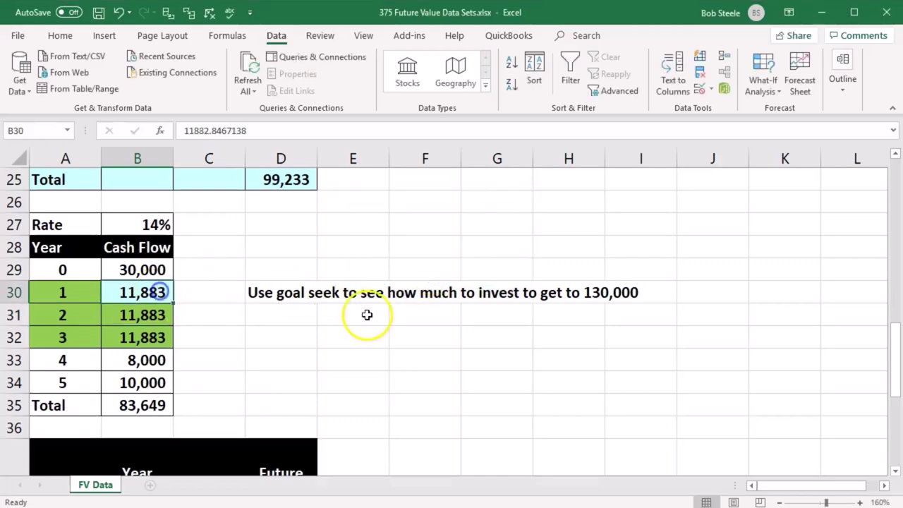
pyautogui.scroll(-3, 367, 314)
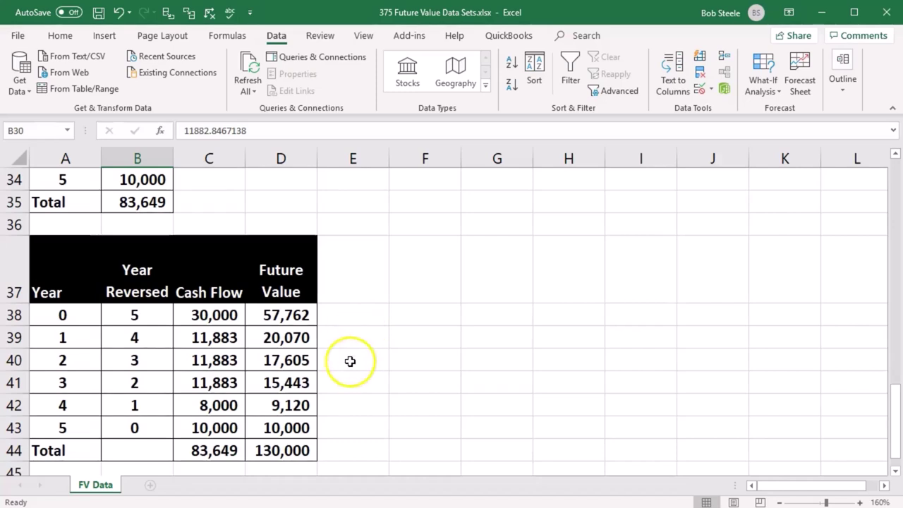
pyautogui.scroll(-1, 351, 360)
pyautogui.click(309, 383)
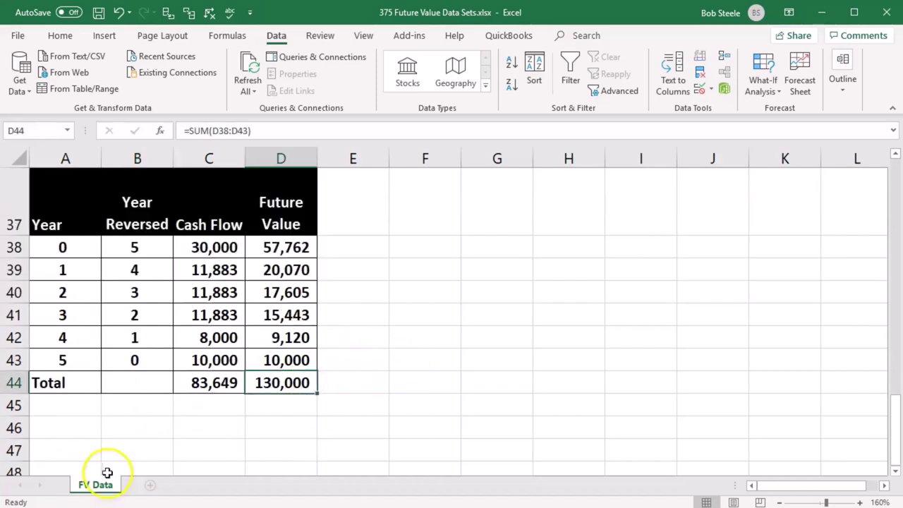
pyautogui.scroll(4, 176, 409)
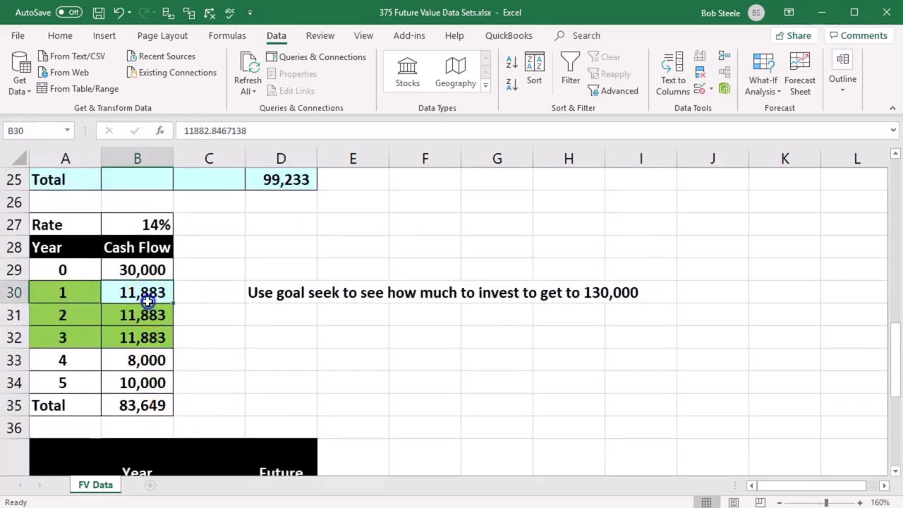